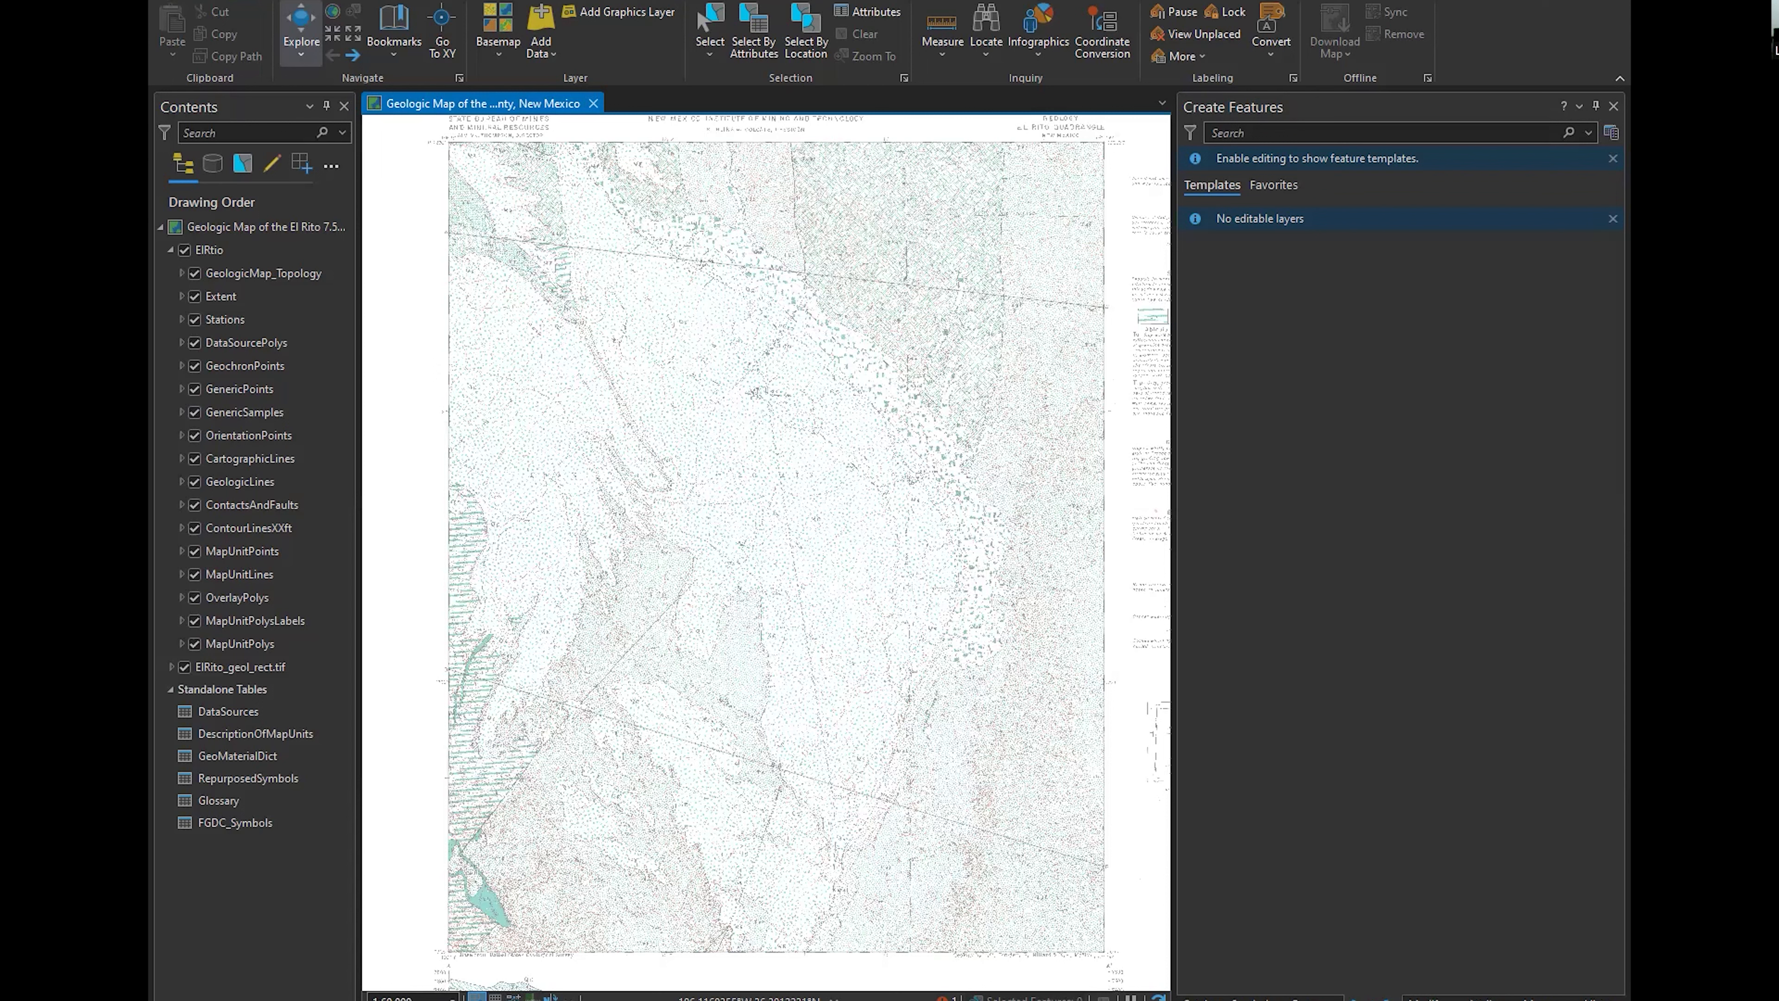
Open the project's unit options and make Meter the default distance unit
{"action": "left_click", "coordinate": [172, 2]}
{"action": "left_click", "coordinate": [191, 262]}
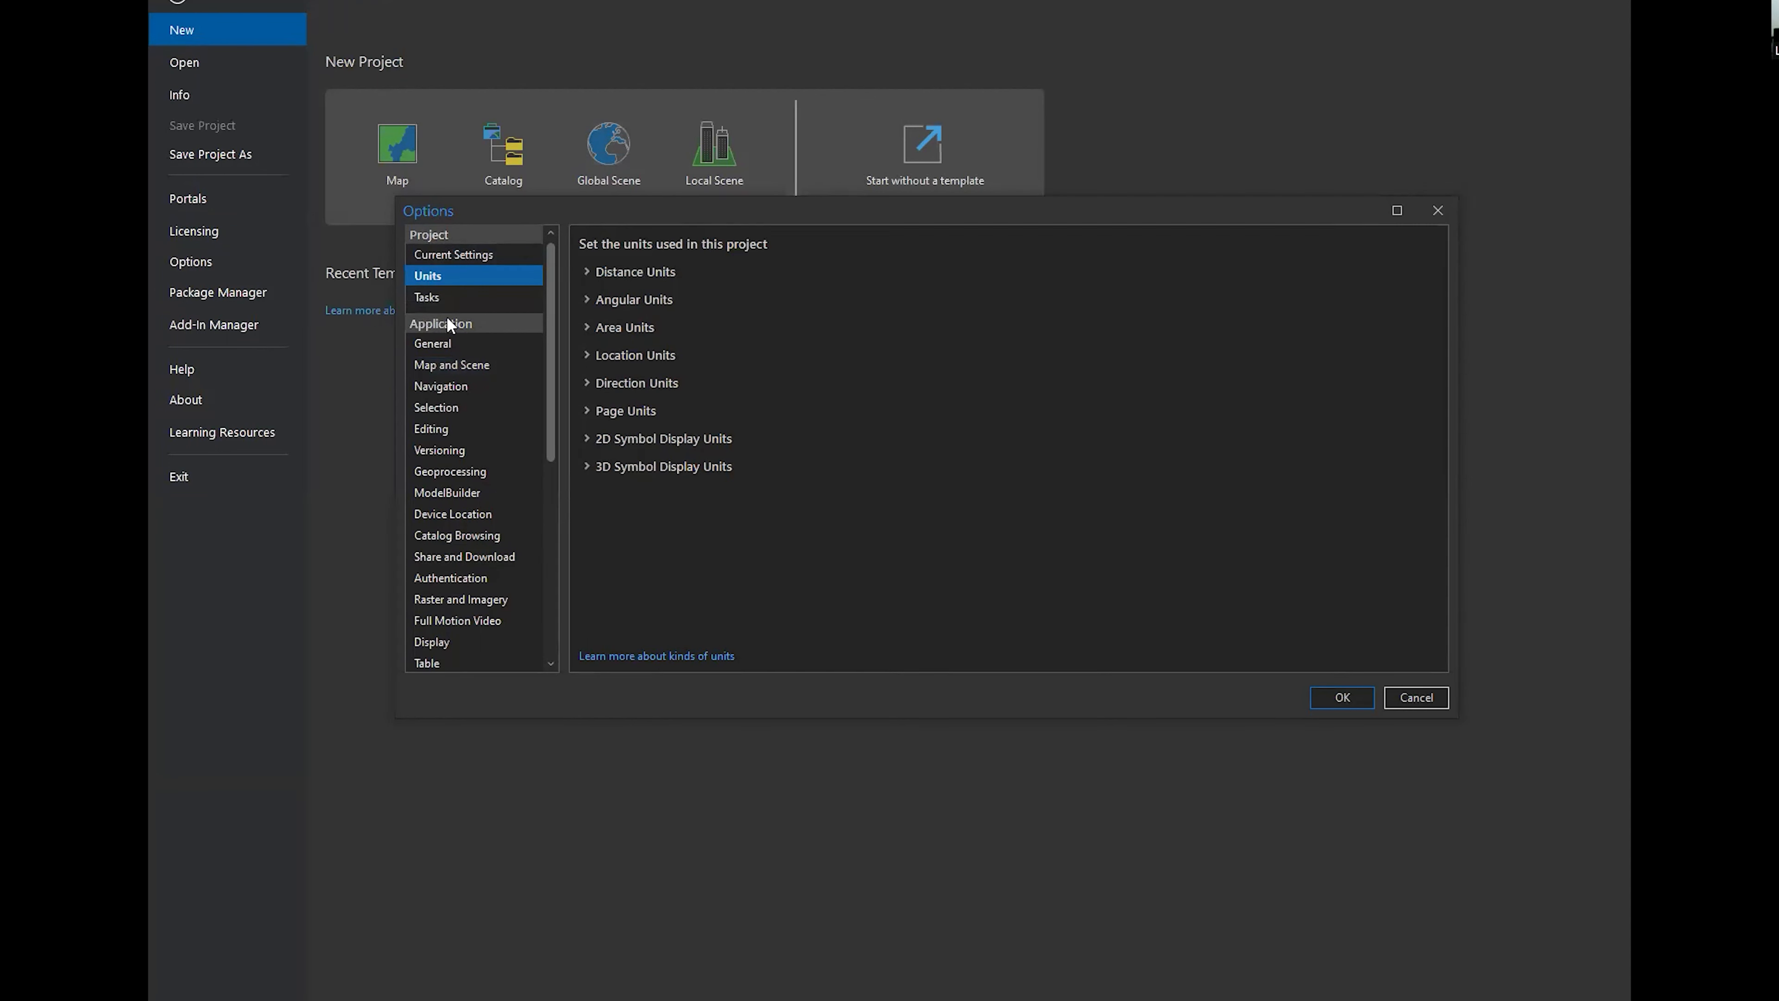
{"action": "left_click", "coordinate": [665, 270]}
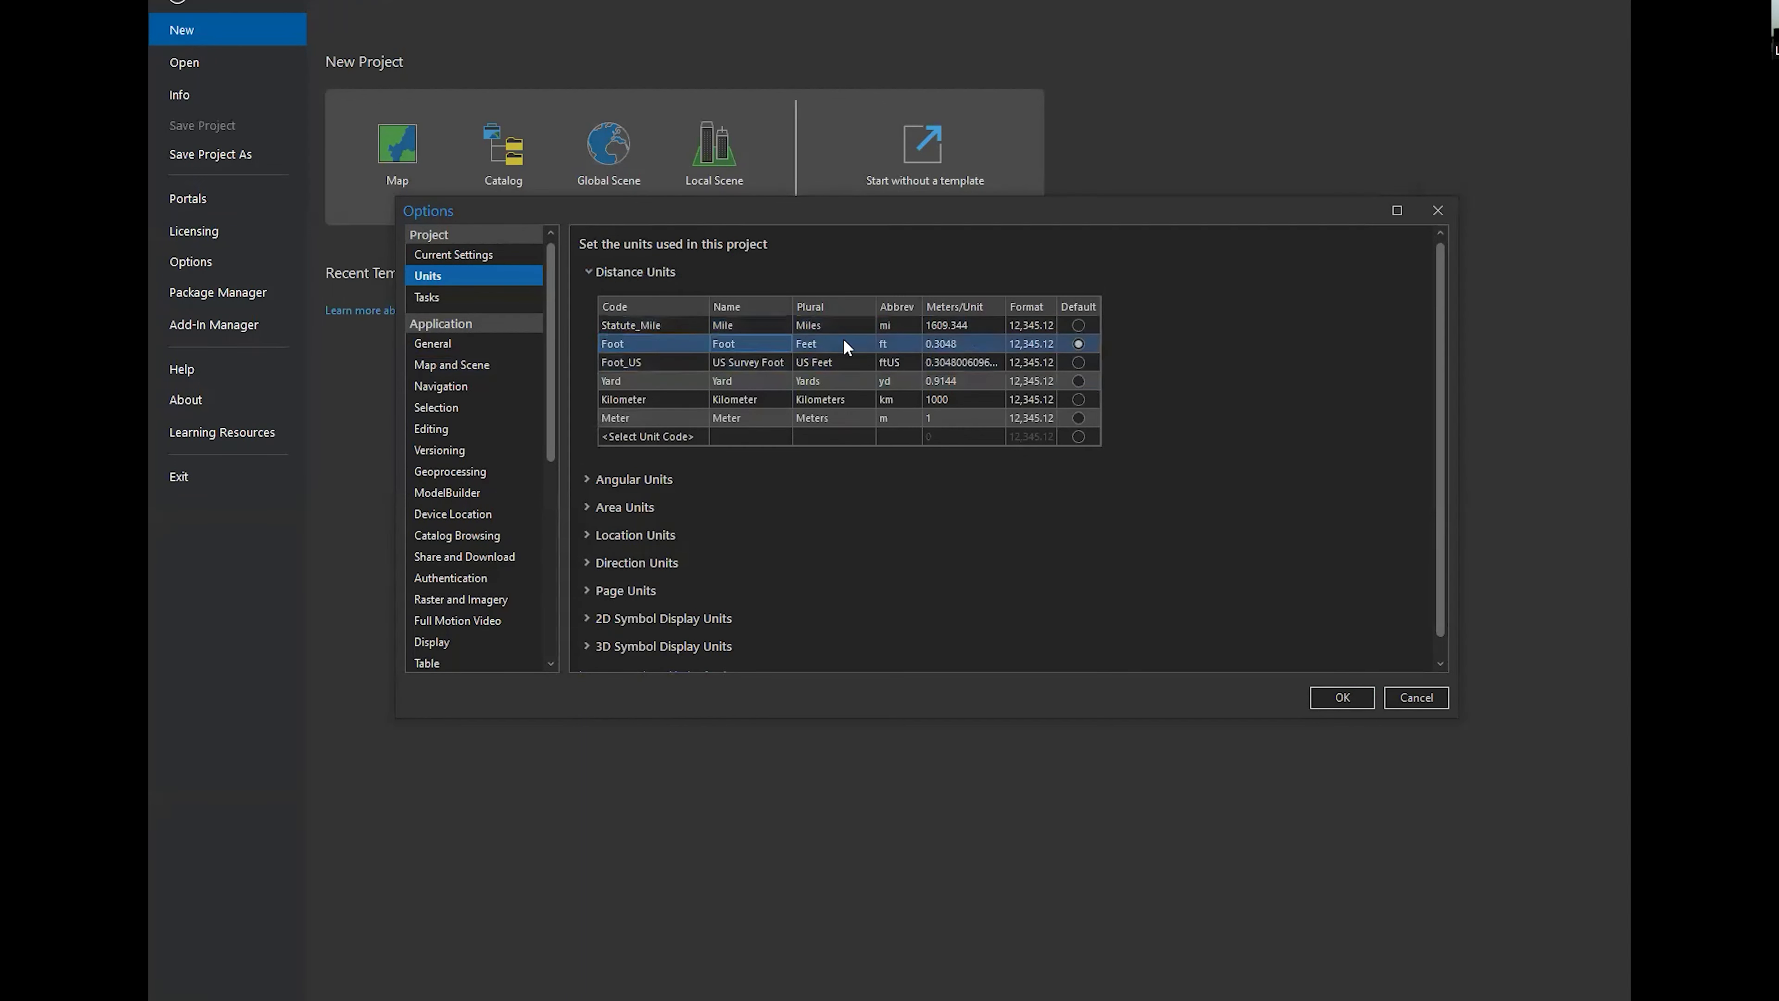
{"action": "left_click", "coordinate": [1079, 398]}
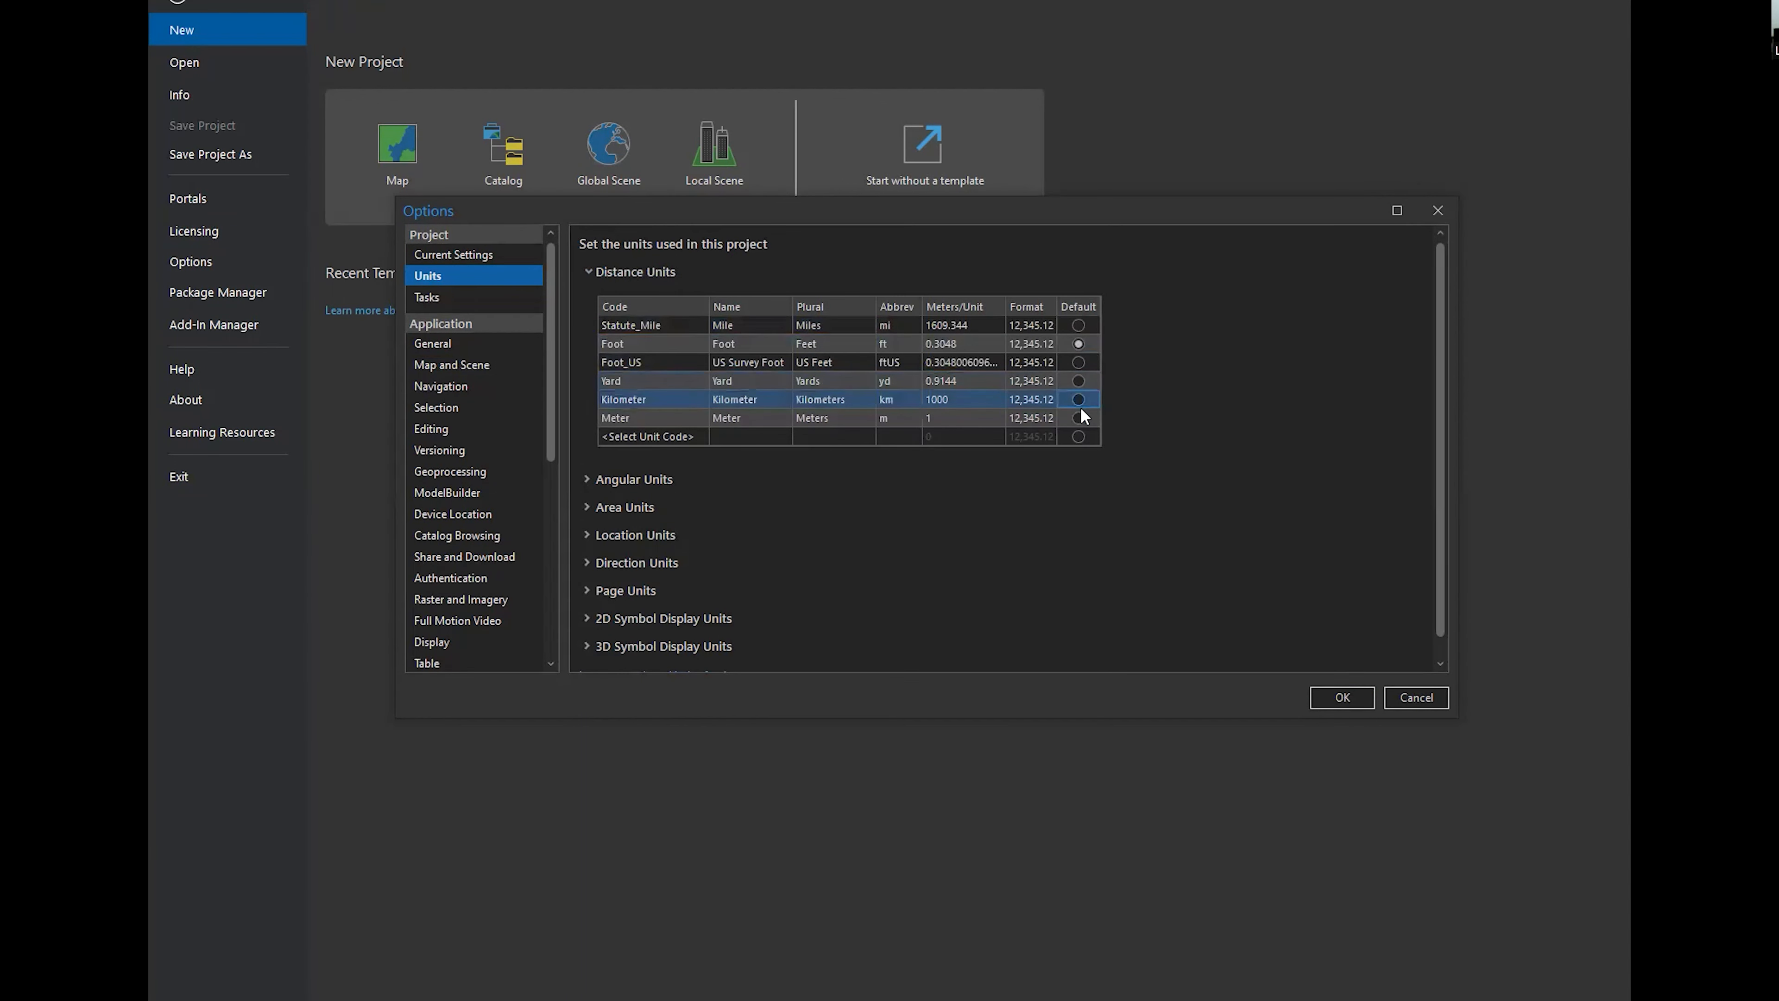
{"action": "left_click", "coordinate": [1078, 418]}
Show the angular units and make Square Meter the default area unit
{"action": "left_click", "coordinate": [669, 479]}
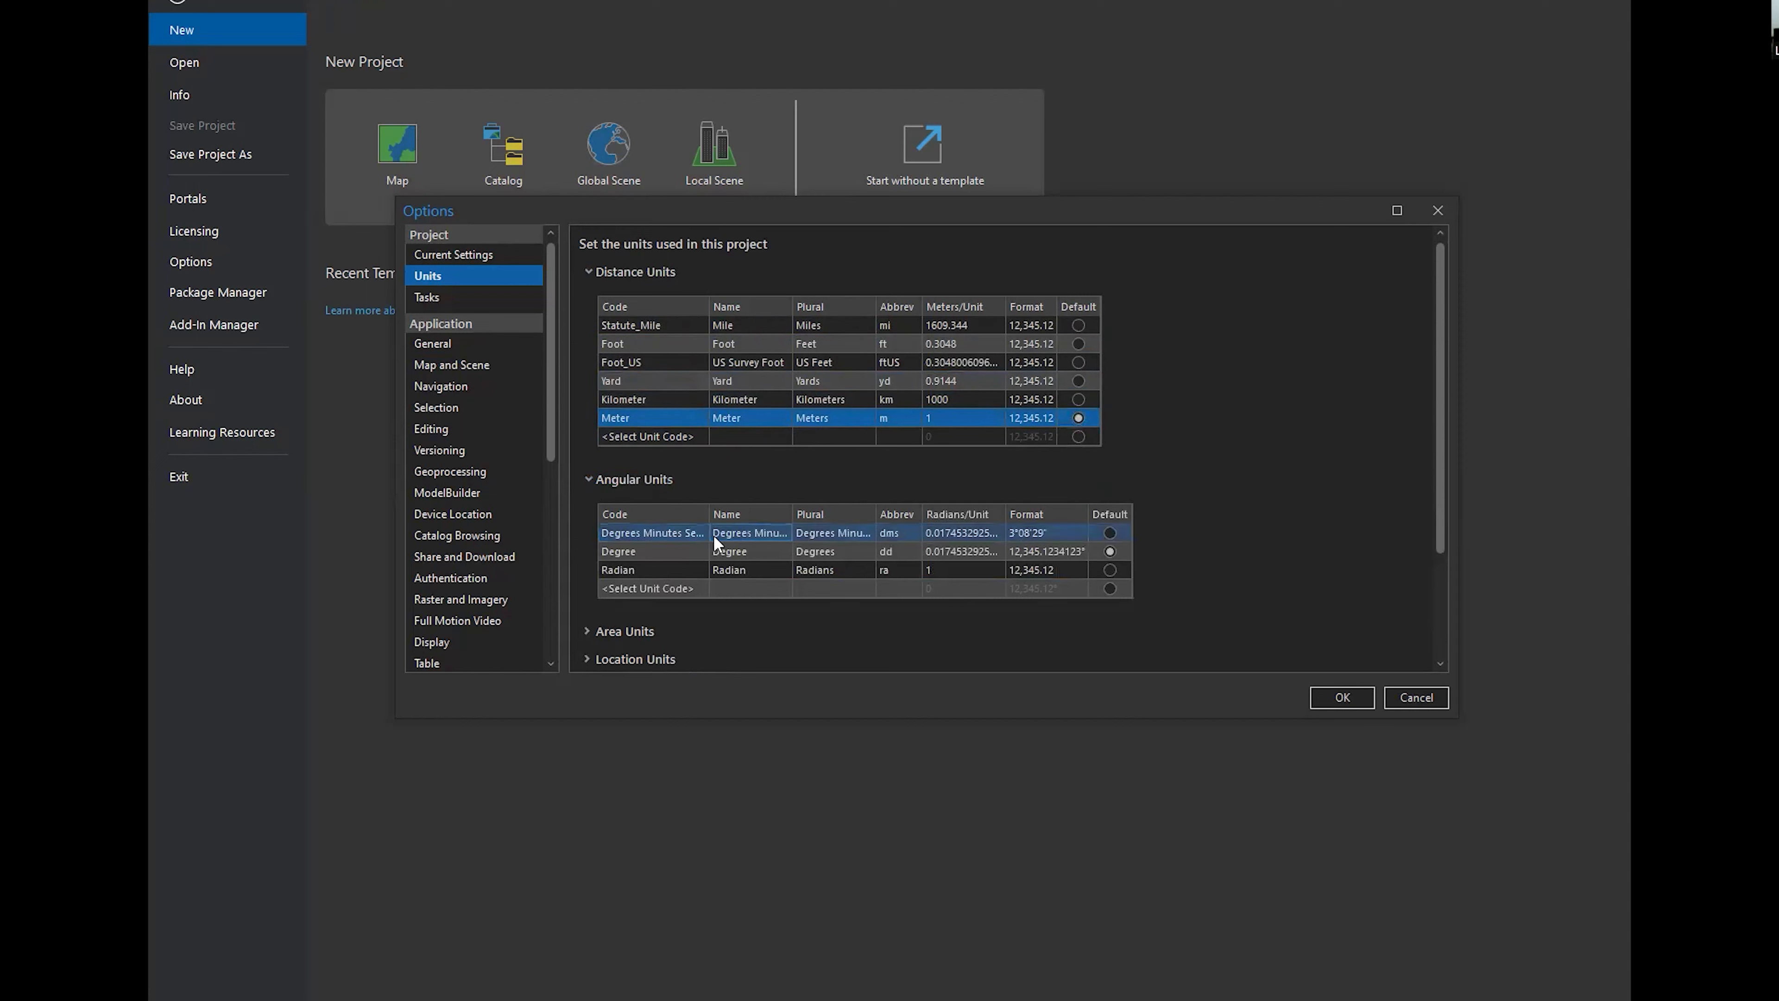
{"action": "left_click", "coordinate": [784, 540]}
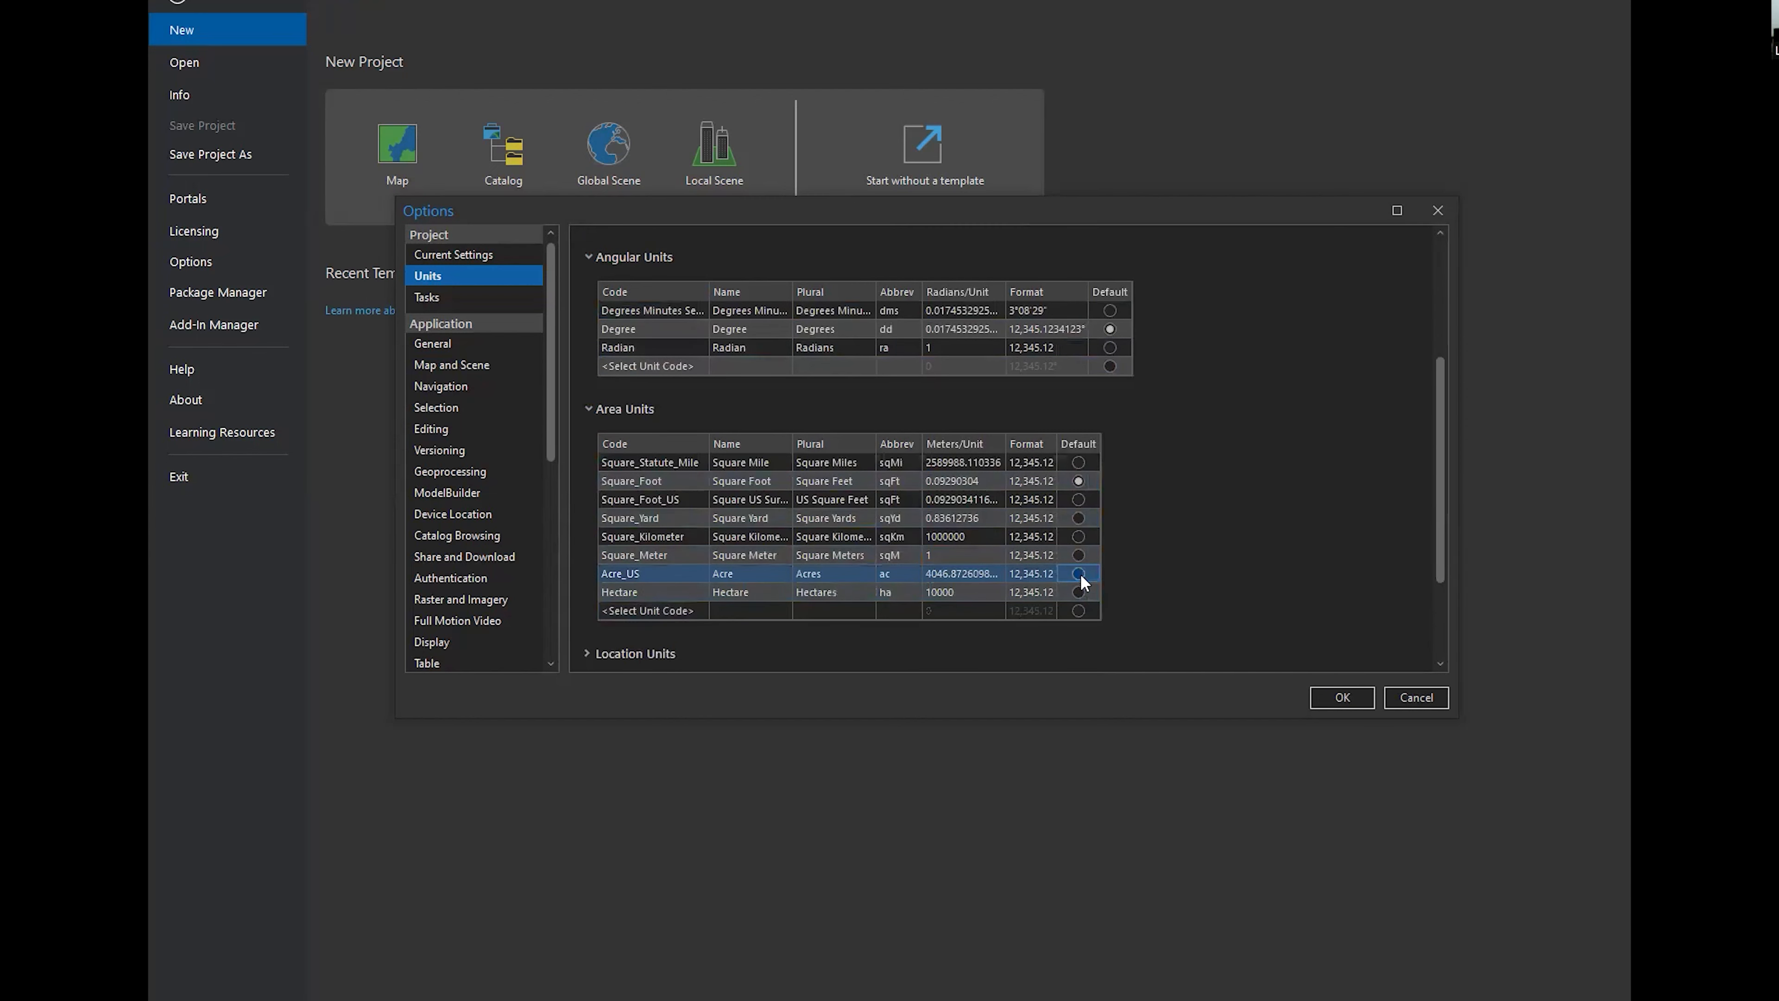
{"action": "left_click", "coordinate": [1080, 557]}
Make North Azimuth the default direction unit for the project
{"action": "scroll", "coordinate": [806, 564], "scroll_direction": "down", "scroll_amount": 2}
{"action": "left_click", "coordinate": [652, 549]}
{"action": "scroll", "coordinate": [841, 536], "scroll_direction": "down", "scroll_amount": 1}
{"action": "left_click", "coordinate": [951, 513]}
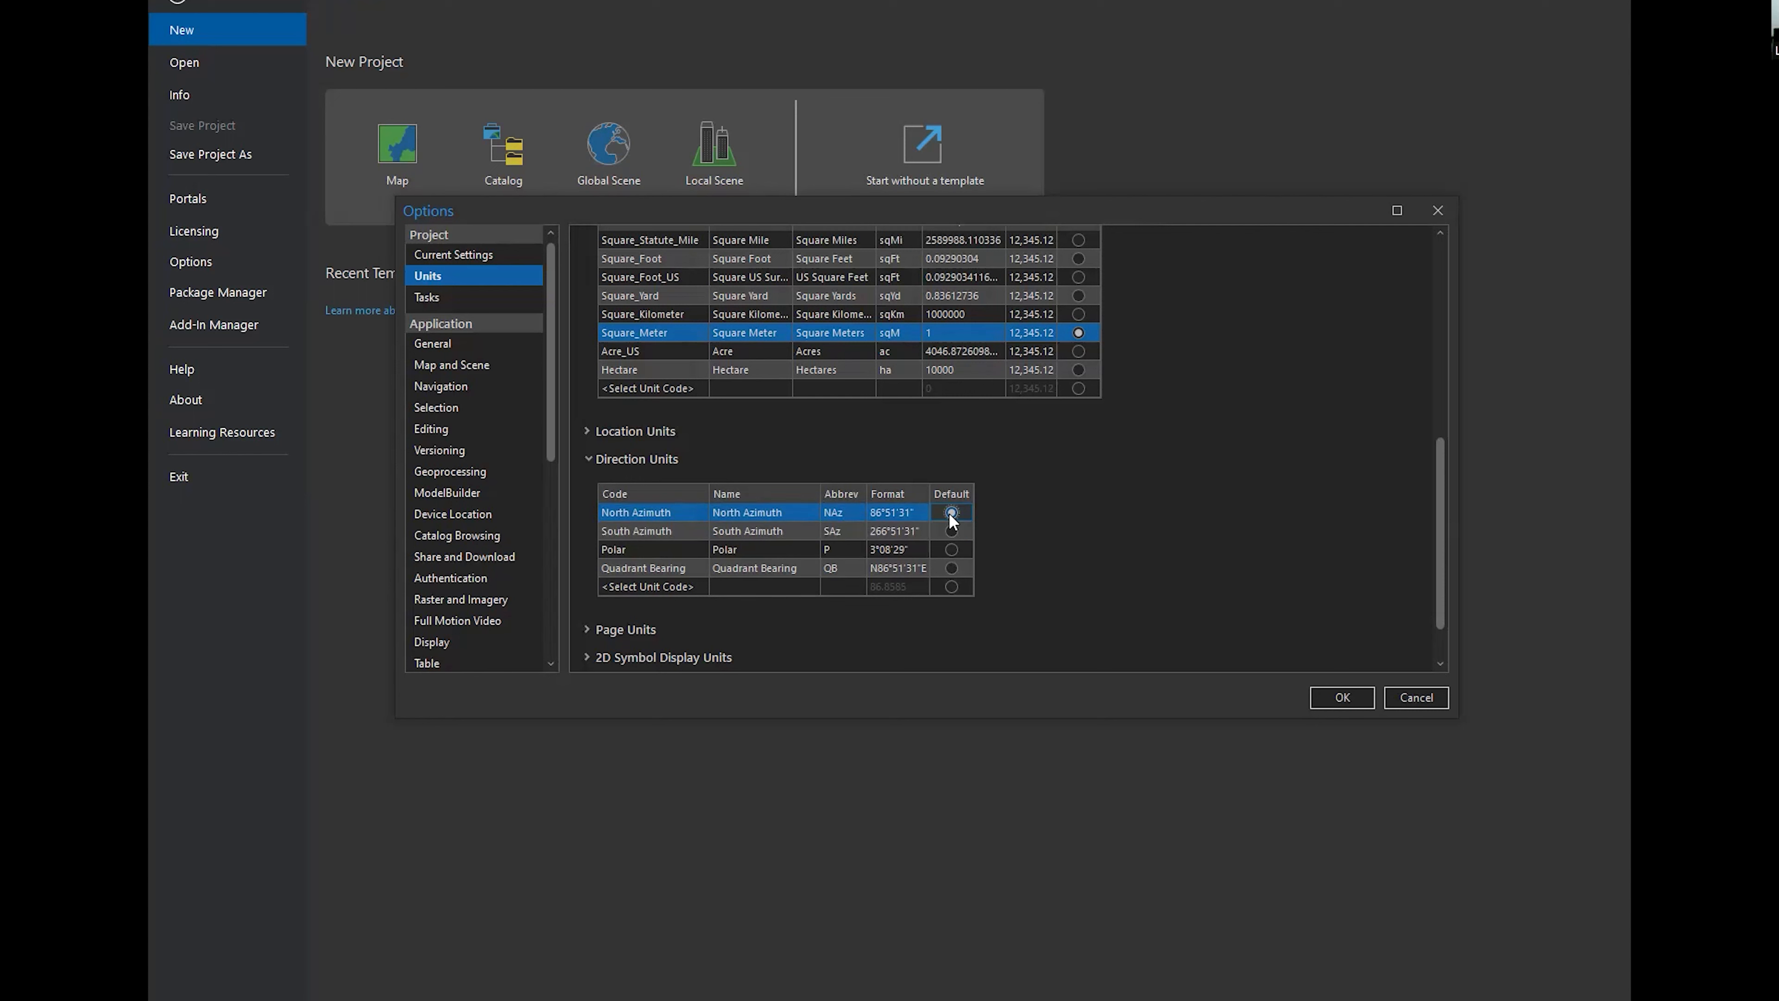
{"action": "scroll", "coordinate": [952, 517], "scroll_direction": "down", "scroll_amount": 1}
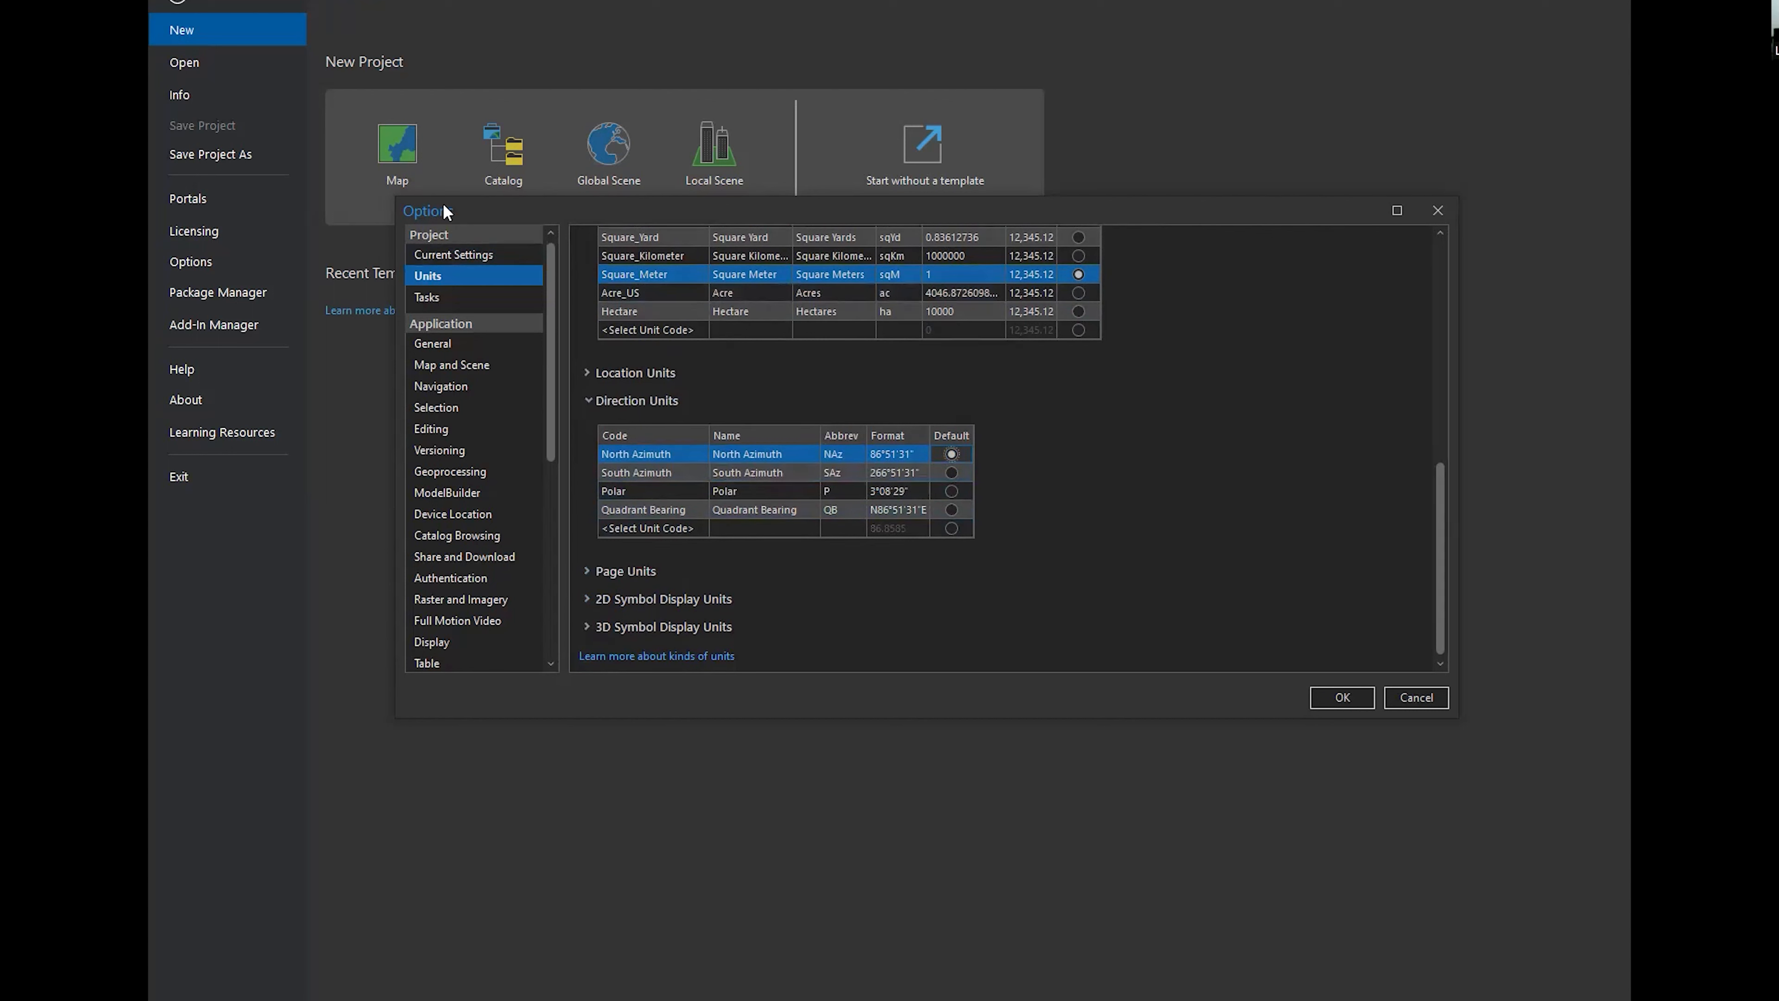
Go through the session settings in the Editing options, accept the options and return to the map
{"action": "left_click", "coordinate": [472, 429]}
{"action": "scroll", "coordinate": [728, 342], "scroll_direction": "down", "scroll_amount": 8}
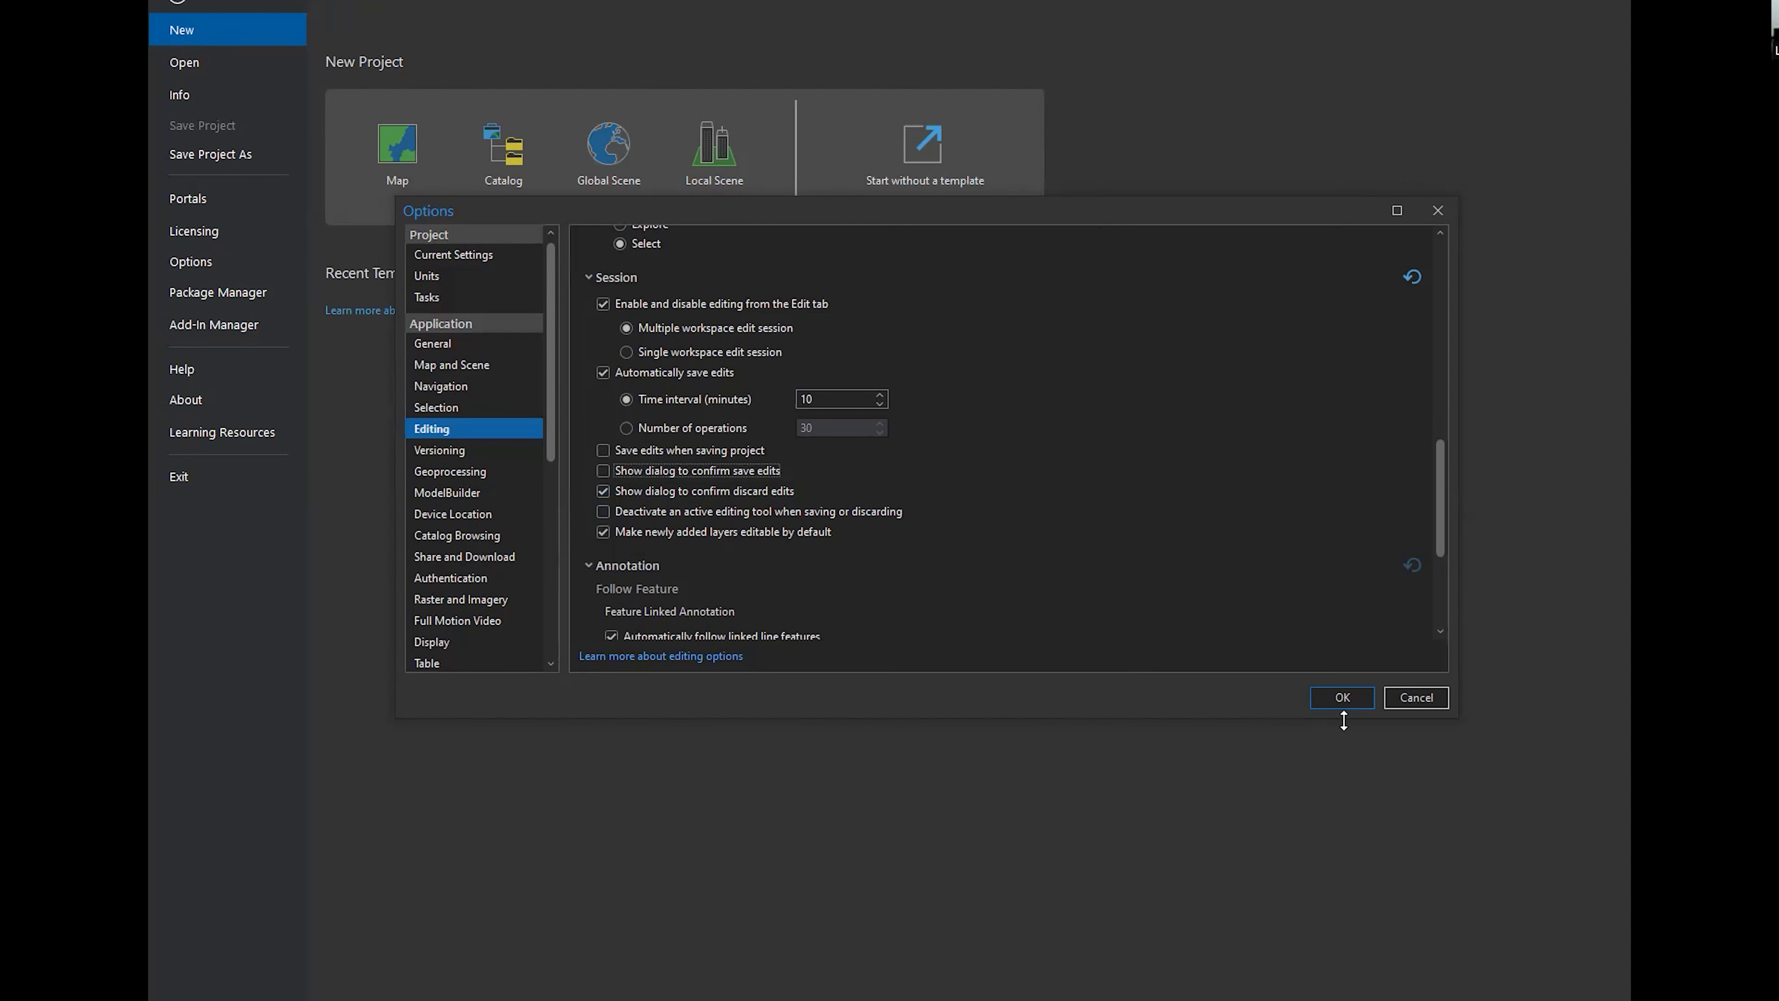
{"action": "left_click", "coordinate": [1345, 704]}
{"action": "left_click", "coordinate": [177, 1]}
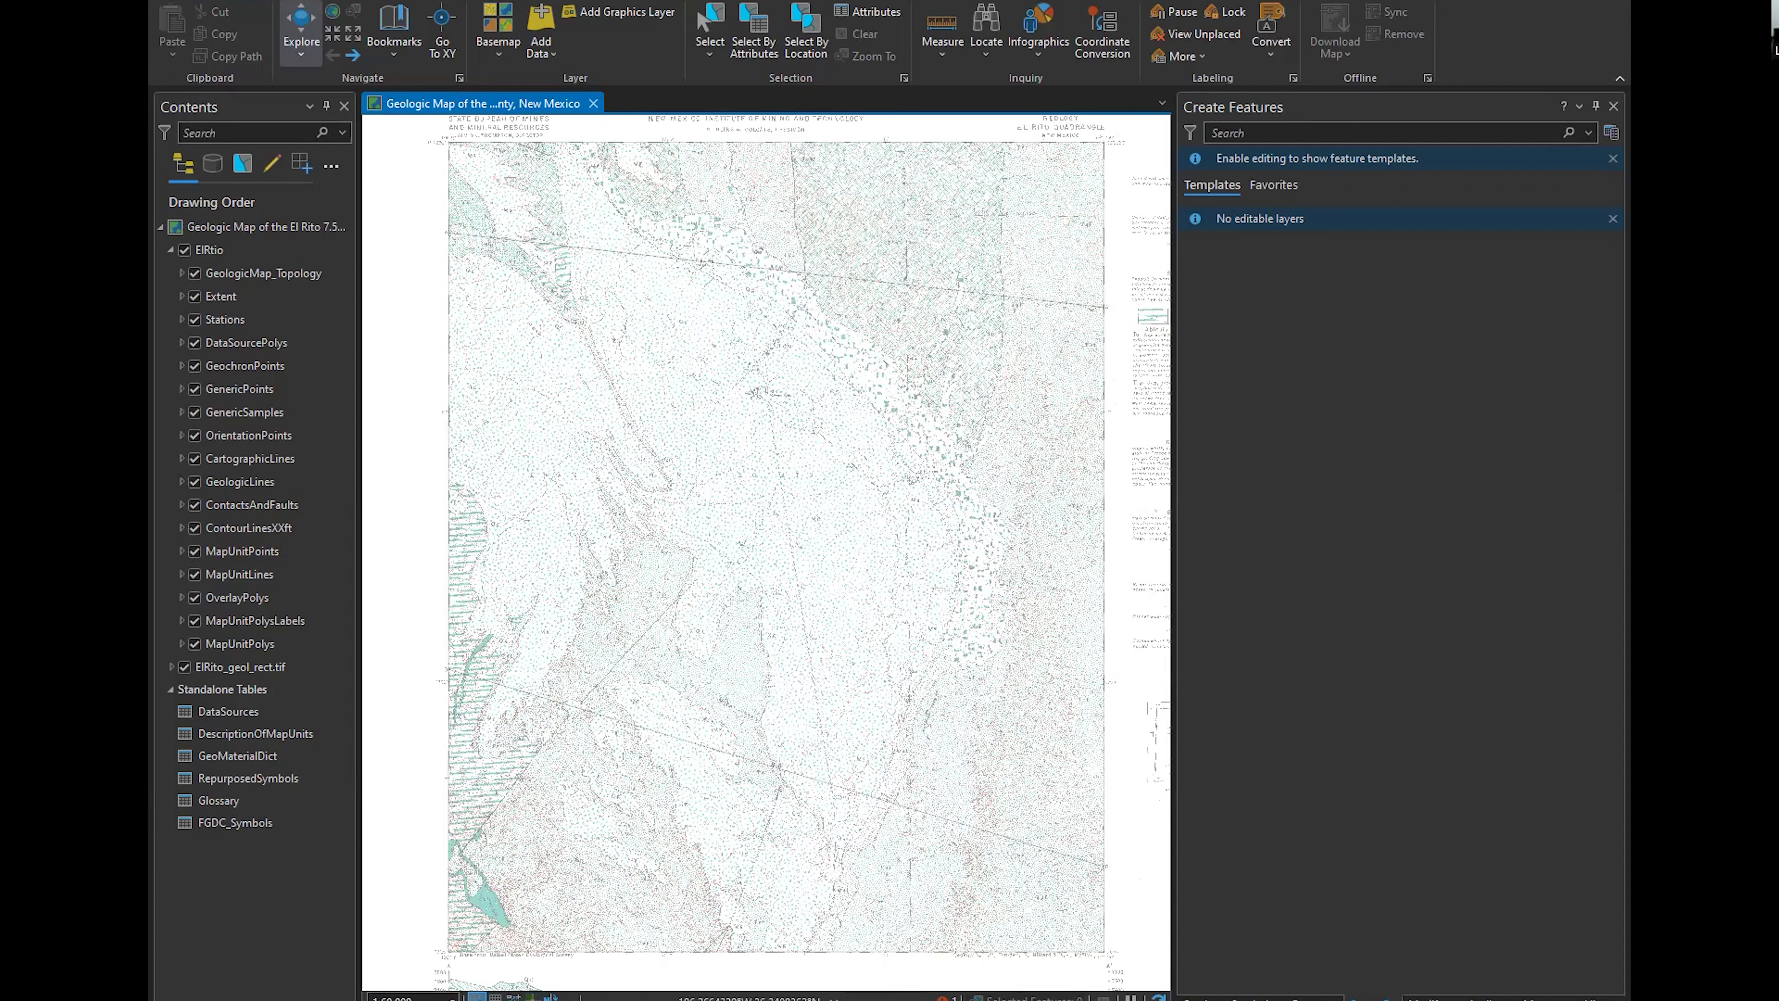
Restrict map zooming to the listed standard scales in the scale properties
{"action": "left_click", "coordinate": [452, 996]}
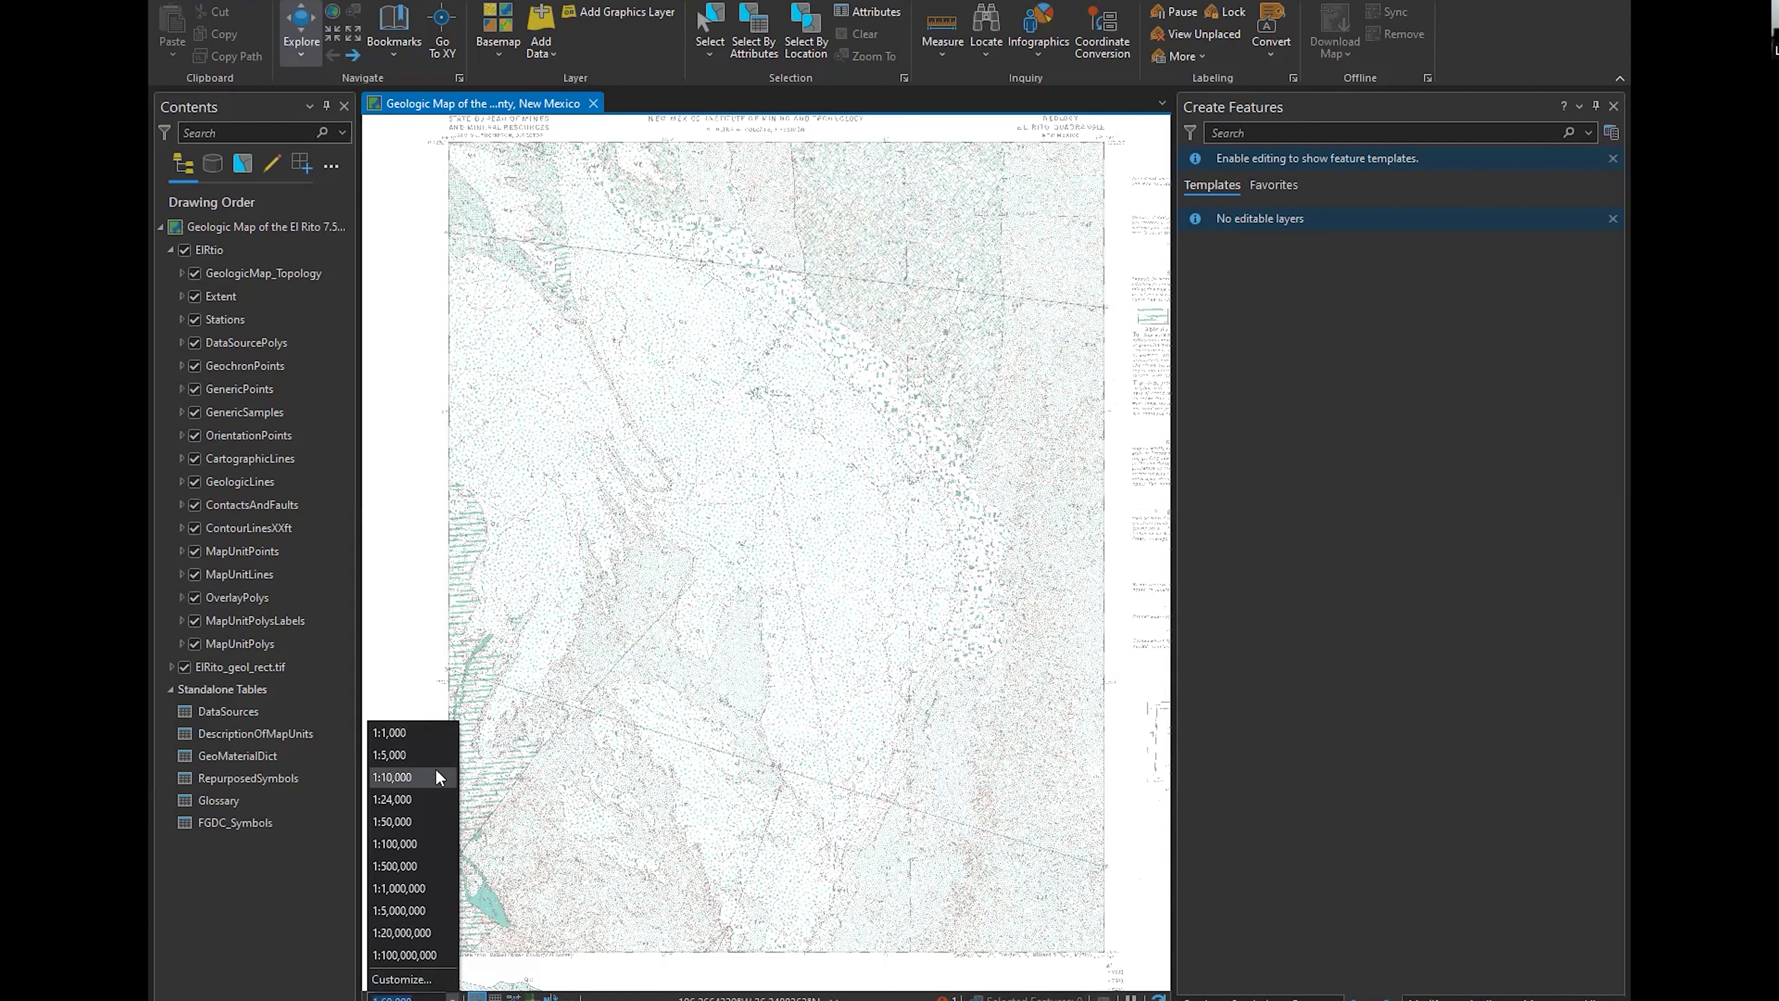
{"action": "left_click", "coordinate": [499, 895]}
{"action": "scroll", "coordinate": [717, 656], "scroll_direction": "up", "scroll_amount": 8}
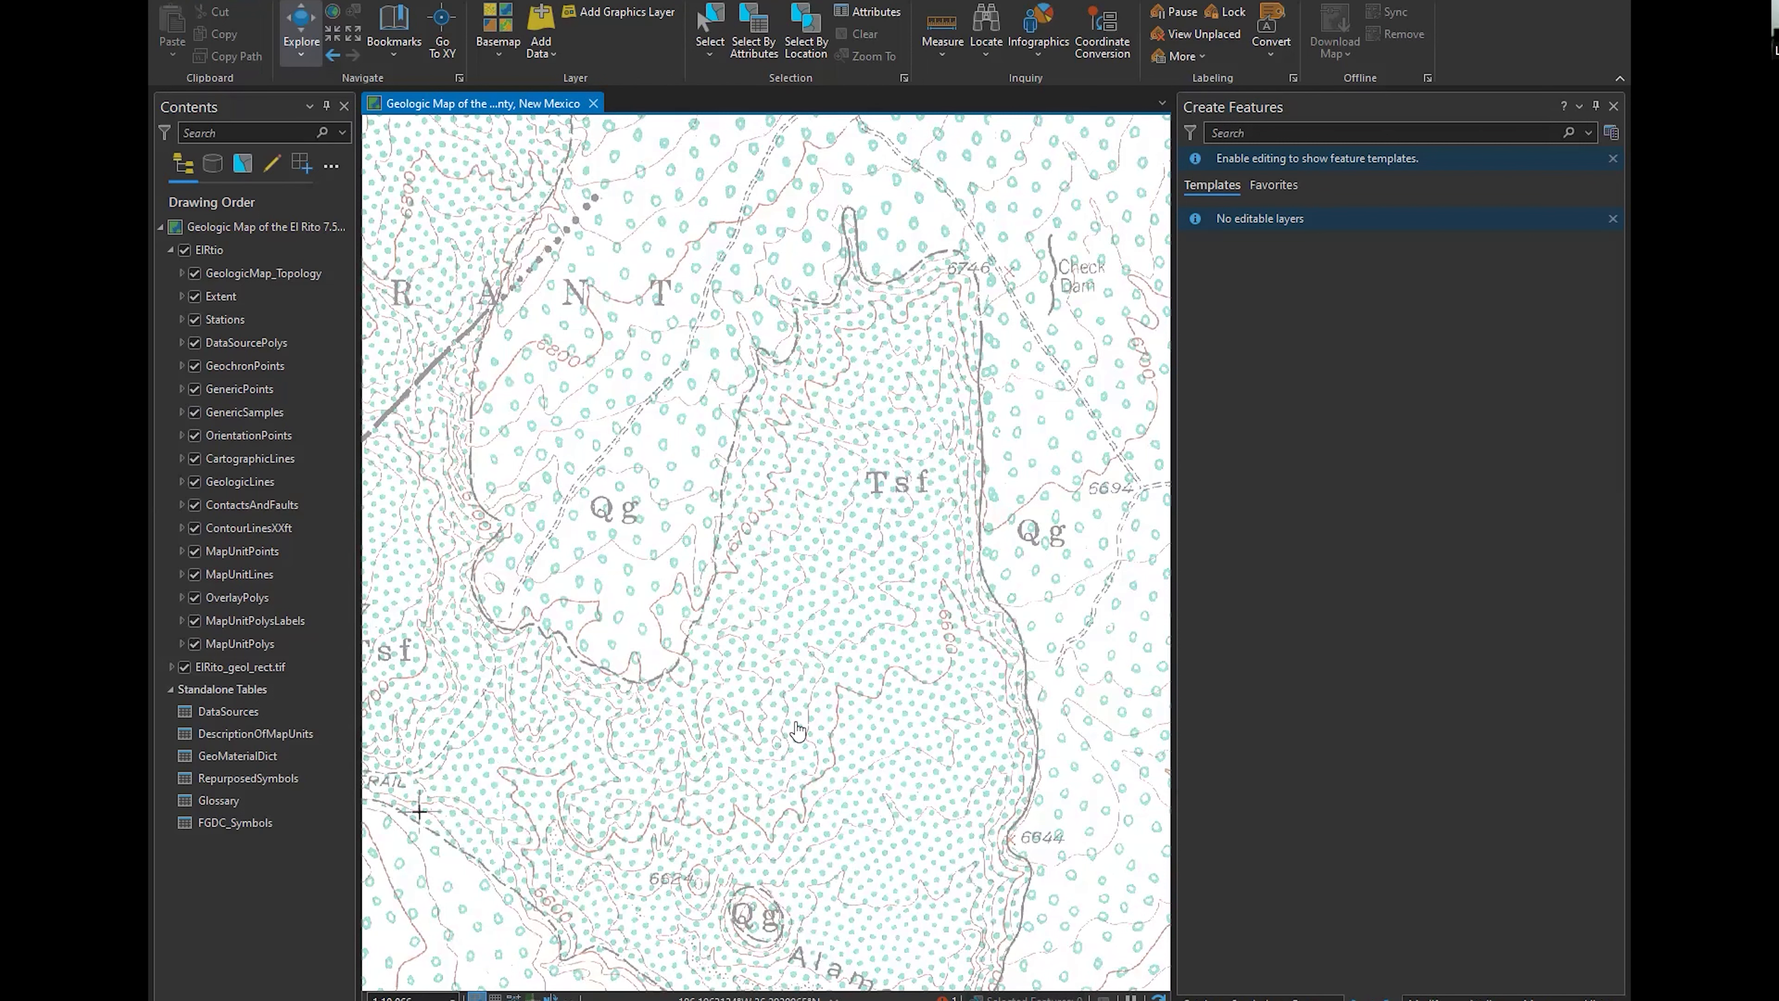
{"action": "scroll", "coordinate": [796, 731], "scroll_direction": "up", "scroll_amount": 2}
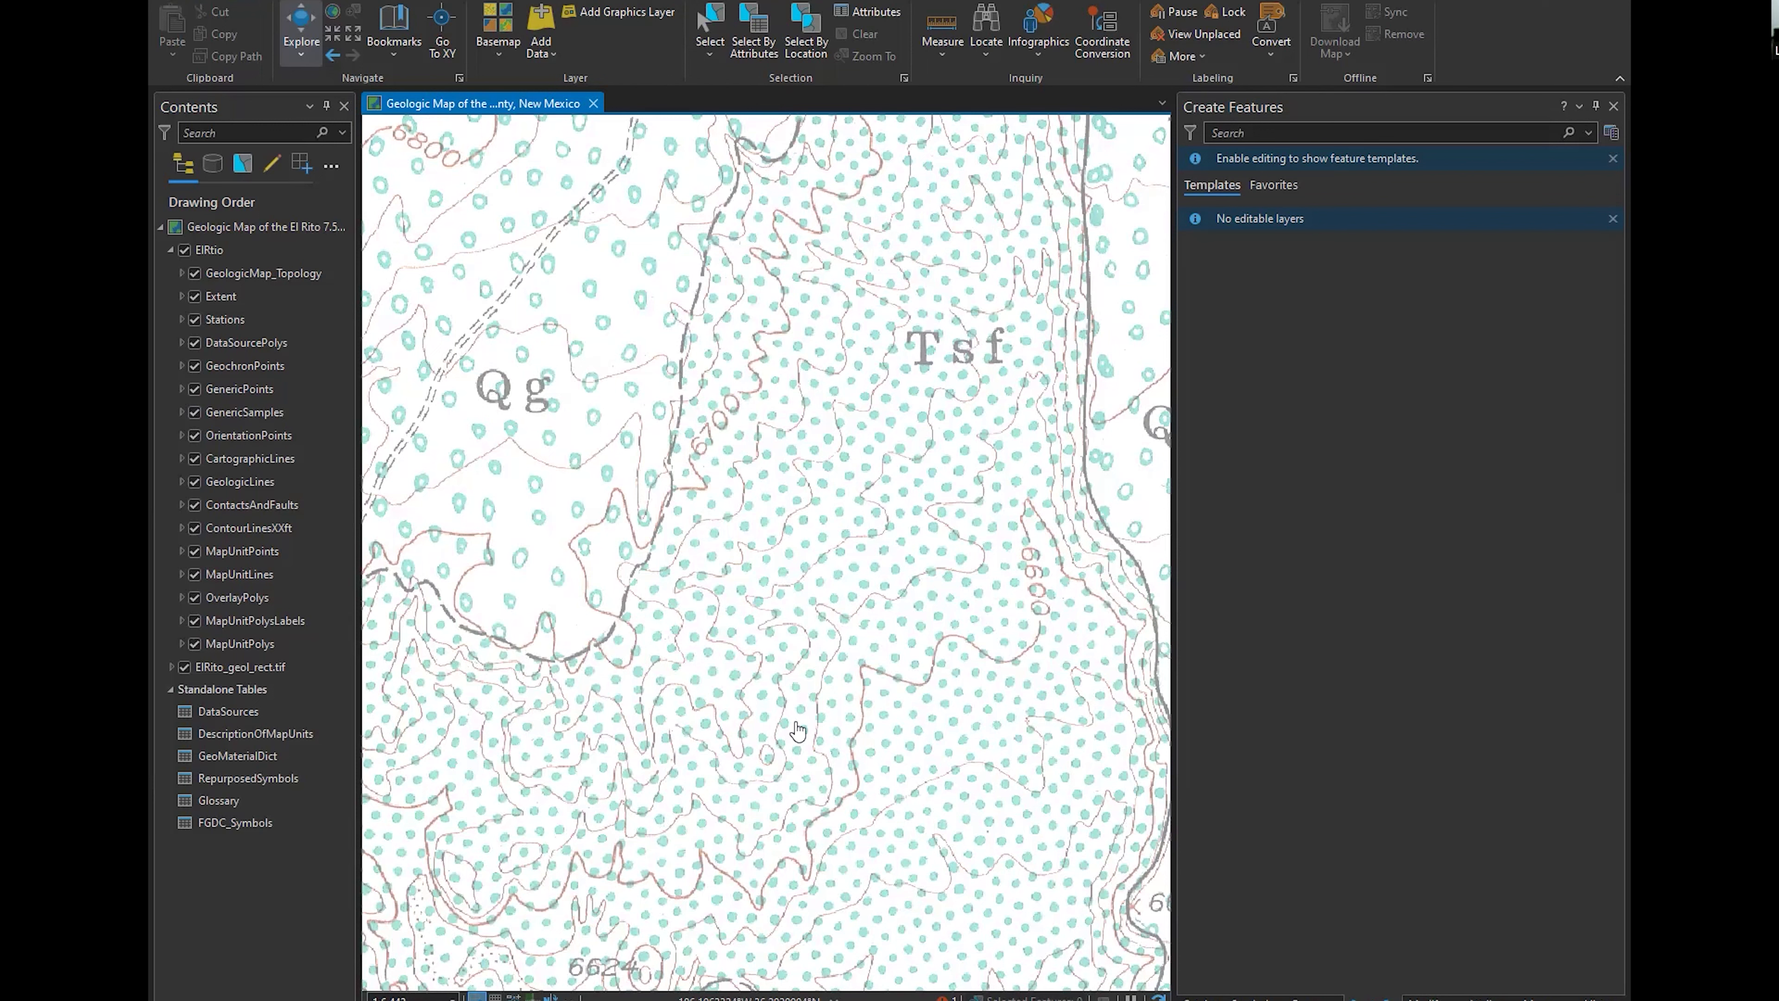
{"action": "scroll", "coordinate": [798, 731], "scroll_direction": "down", "scroll_amount": 2}
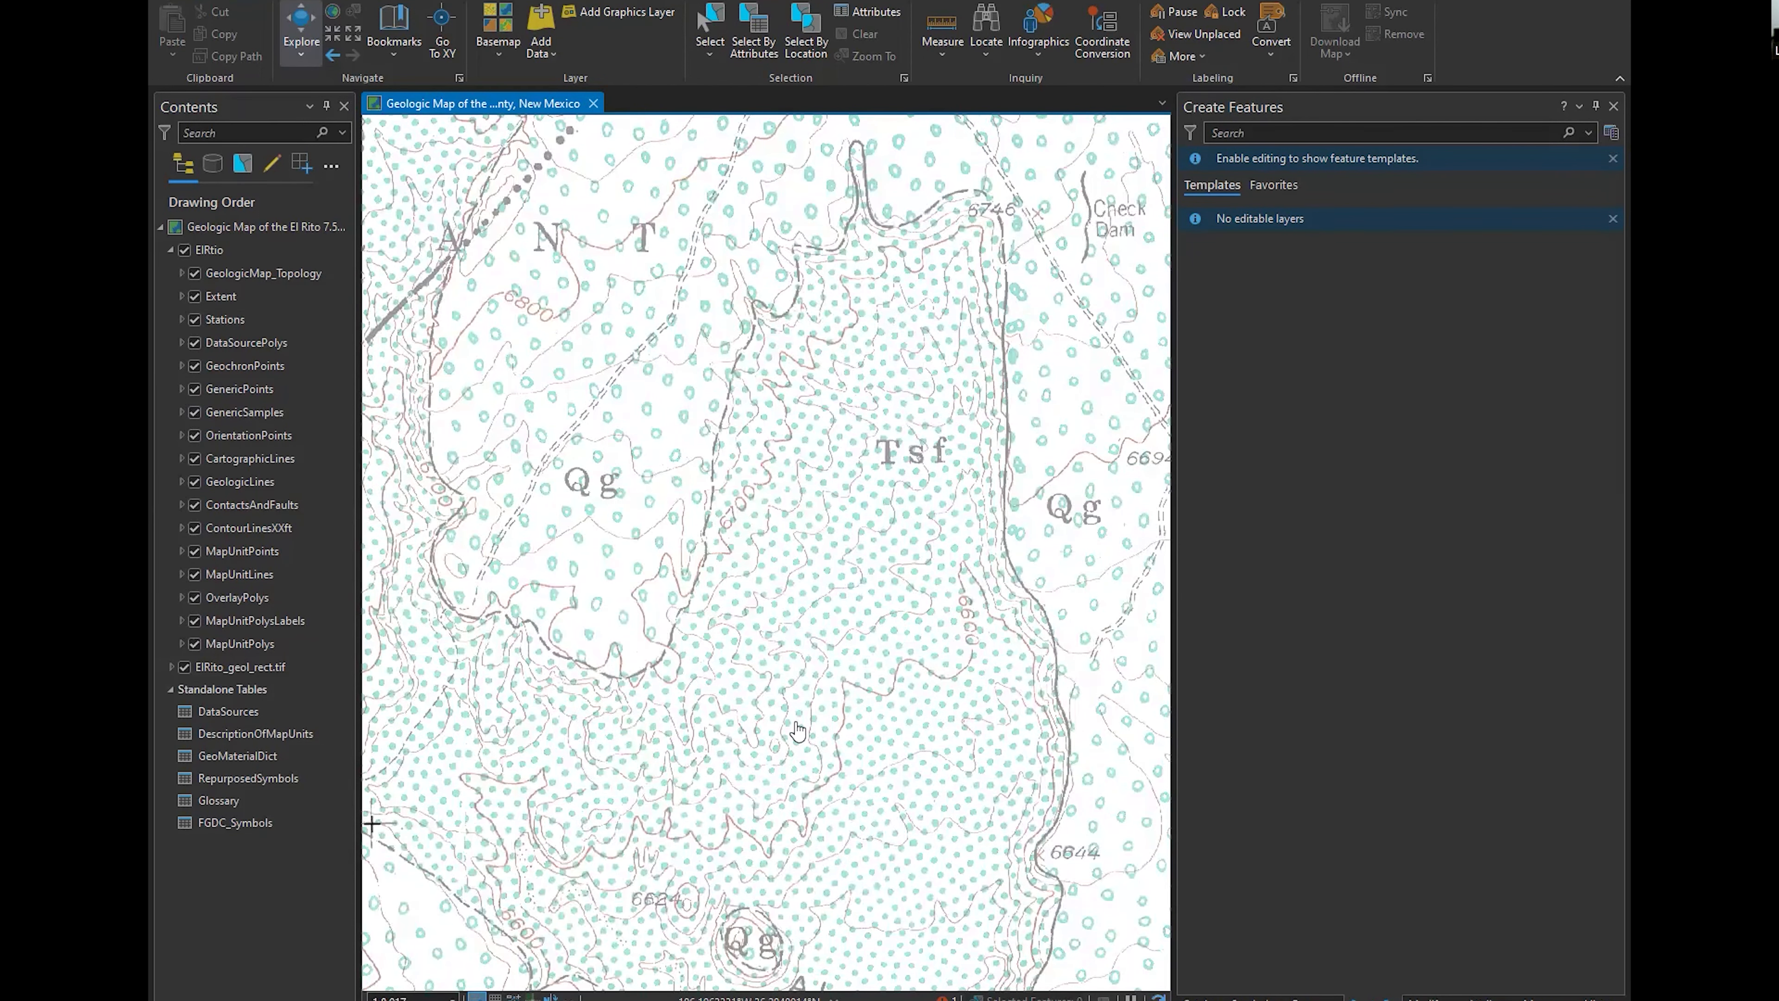
{"action": "left_click", "coordinate": [451, 997]}
{"action": "left_click", "coordinate": [398, 978]}
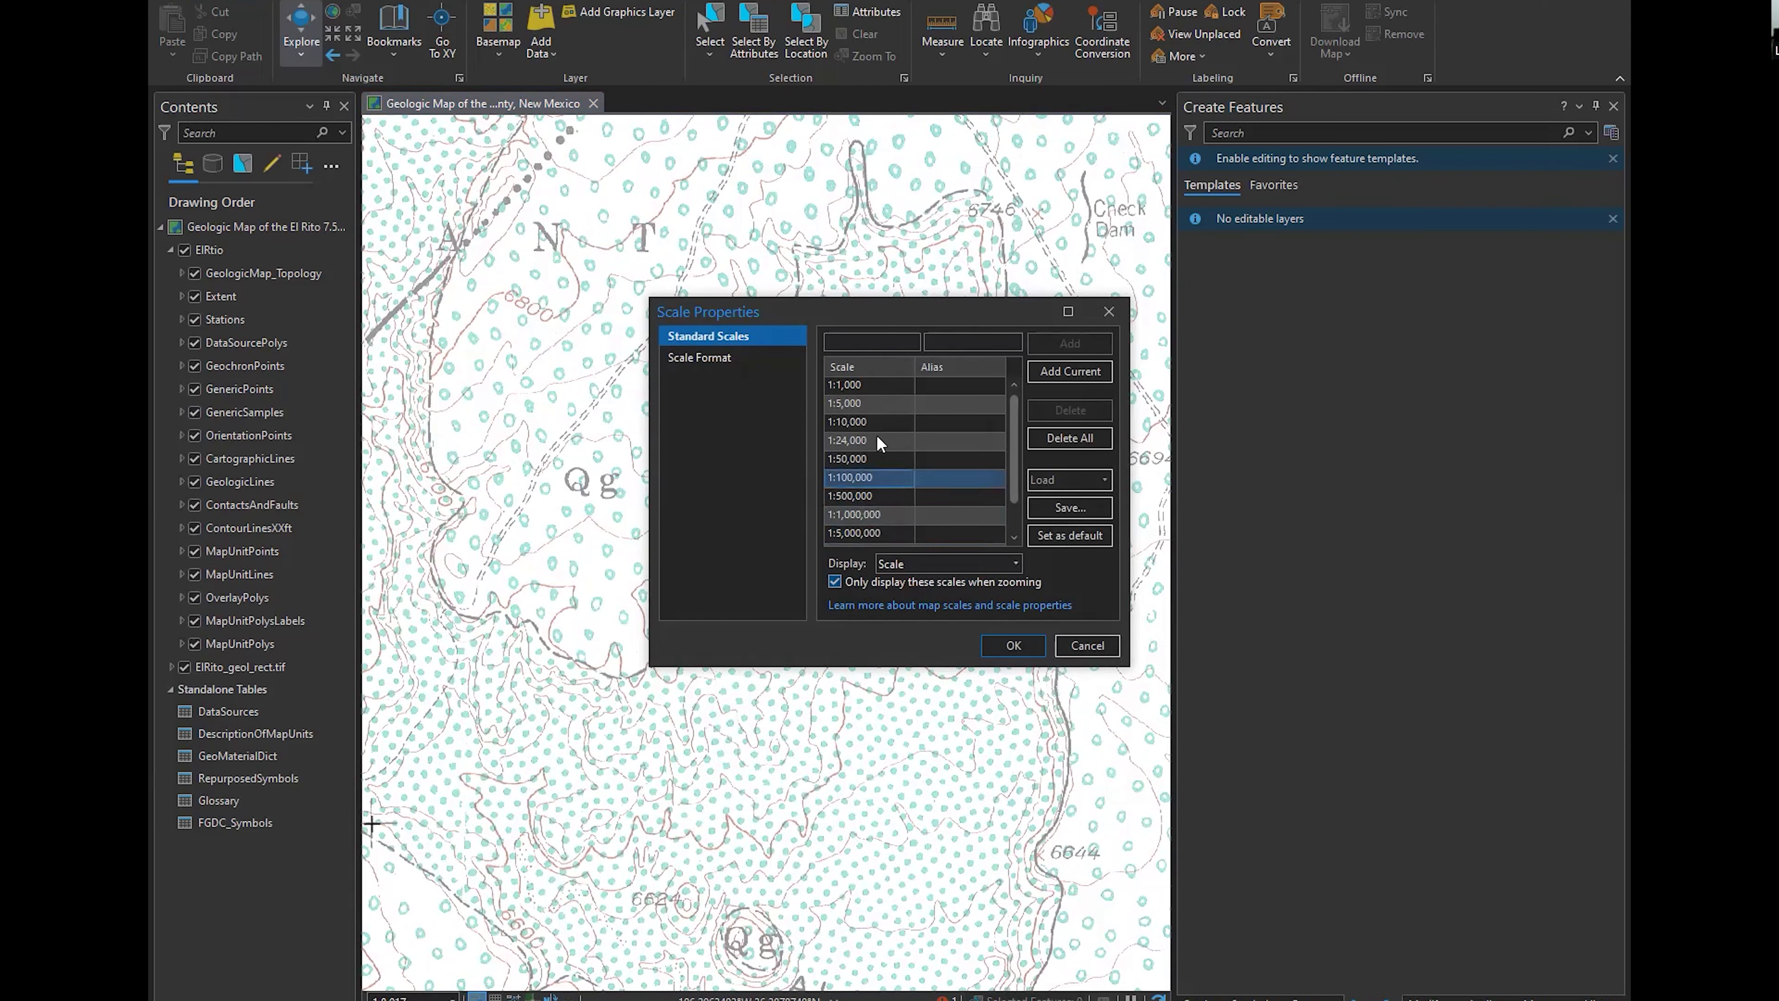
{"action": "left_click", "coordinate": [867, 513]}
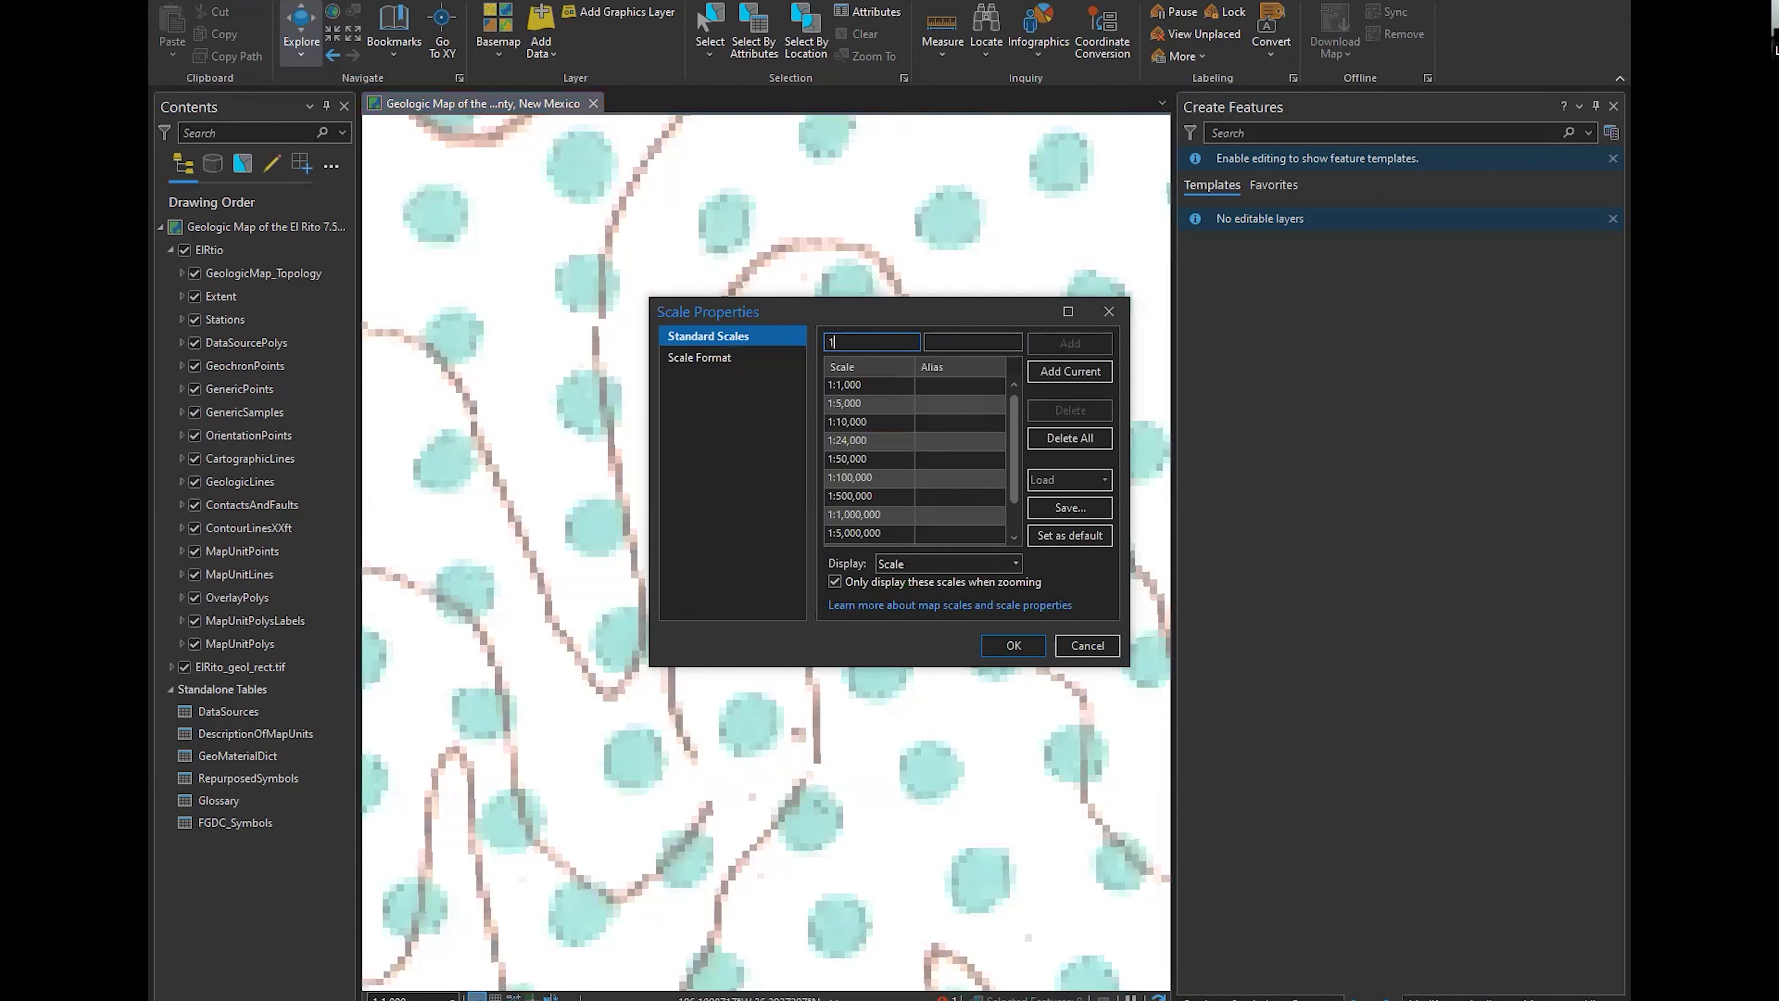
Add 1:500 to the list of standard scales
{"action": "left_click", "coordinate": [869, 341]}
{"action": "type", "text": "1:500"}
{"action": "key", "text": "Return"}
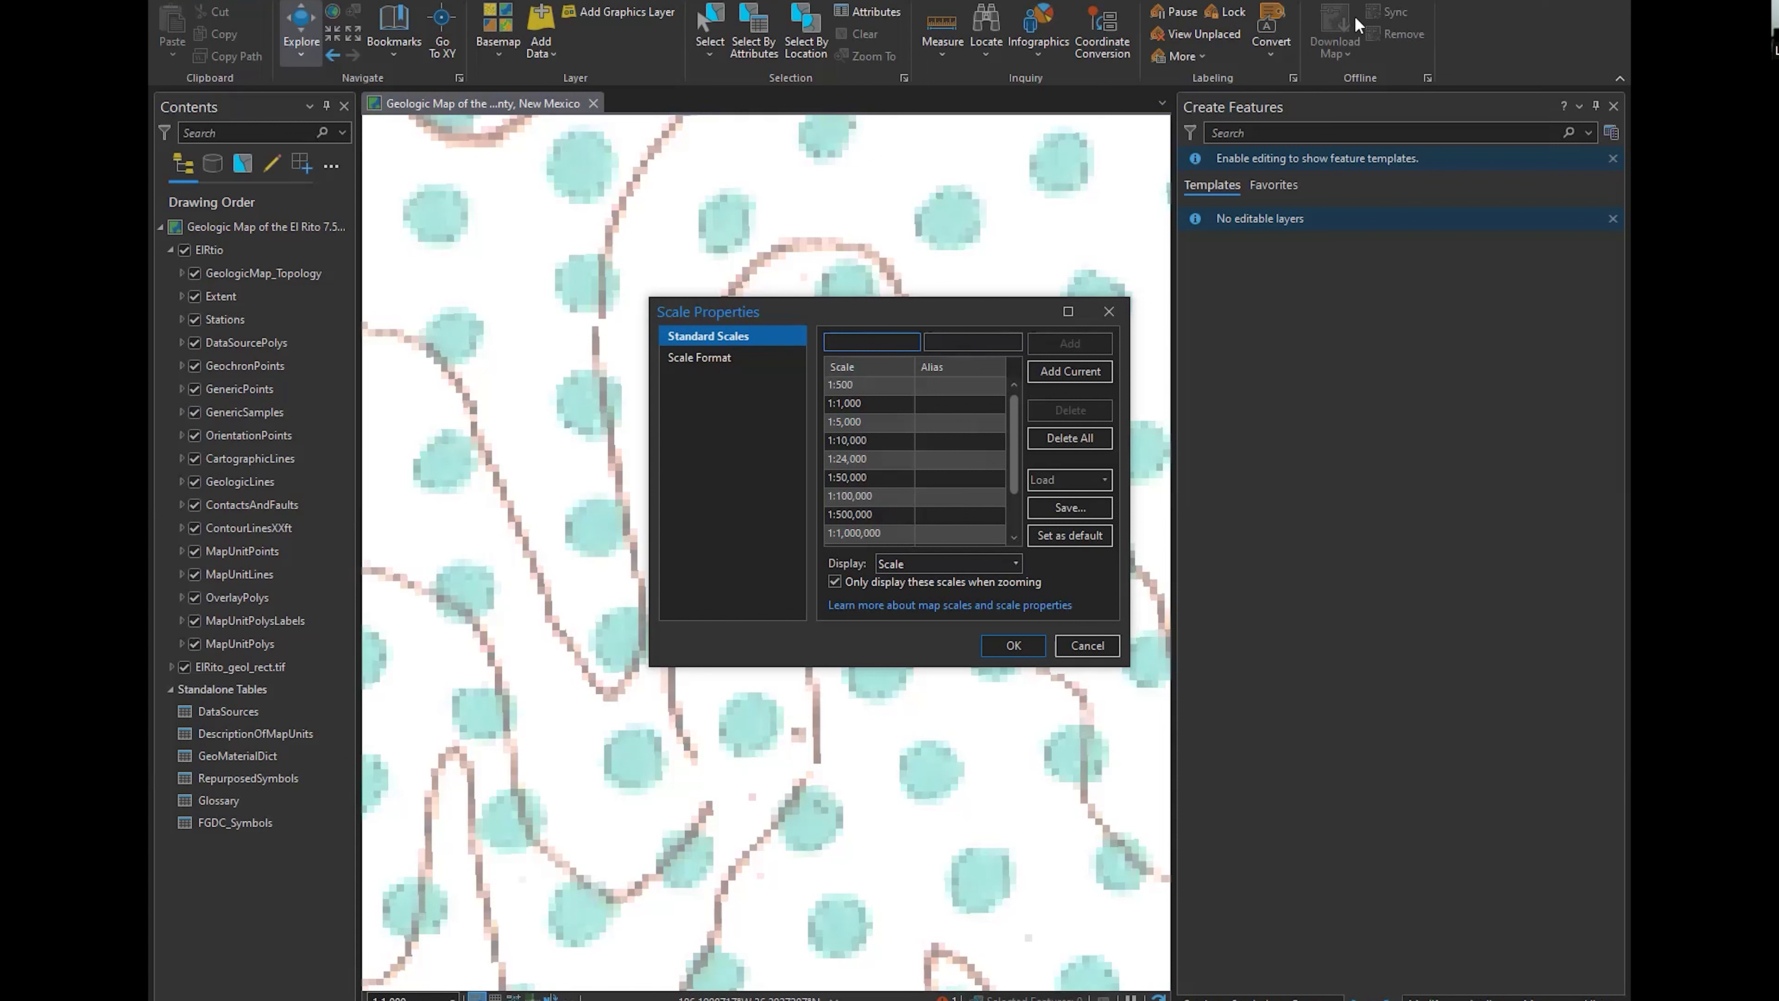
Load a more detailed list of standard scales to replace the existing ones and apply it to the map
{"action": "left_click", "coordinate": [855, 425]}
{"action": "left_click", "coordinate": [1076, 479]}
{"action": "left_click", "coordinate": [1076, 515]}
{"action": "scroll", "coordinate": [884, 403], "scroll_direction": "down", "scroll_amount": 9}
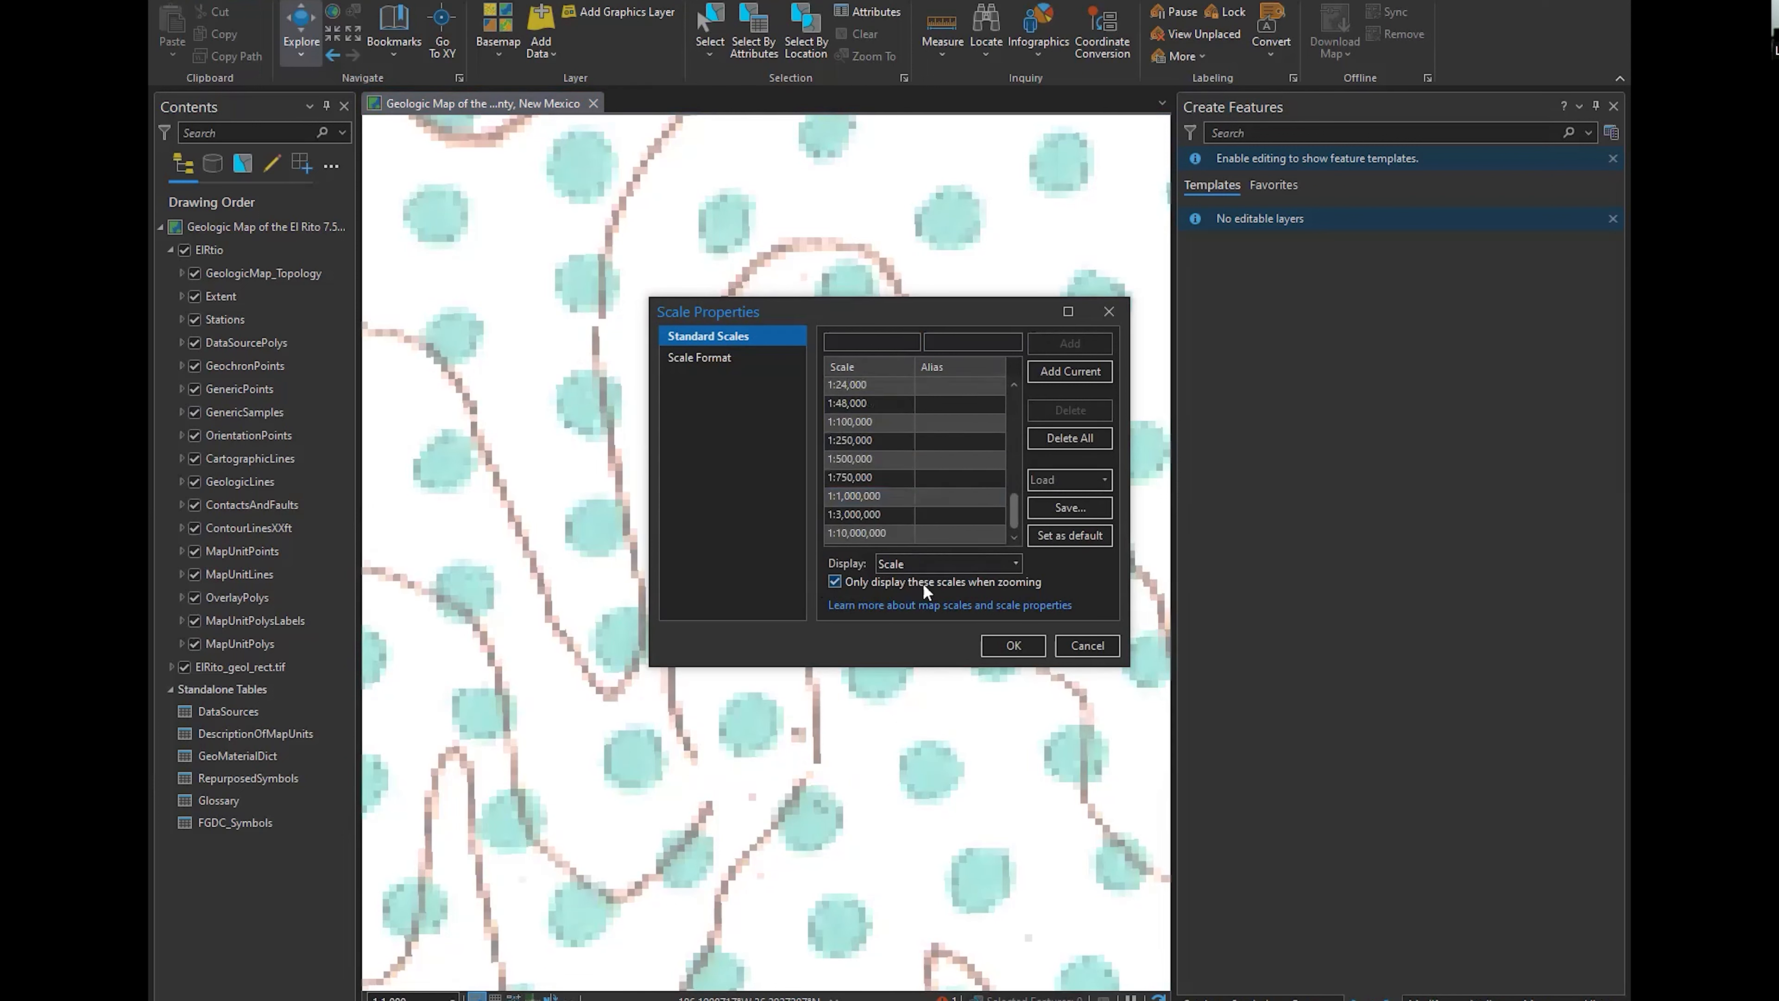
{"action": "left_click", "coordinate": [1003, 648]}
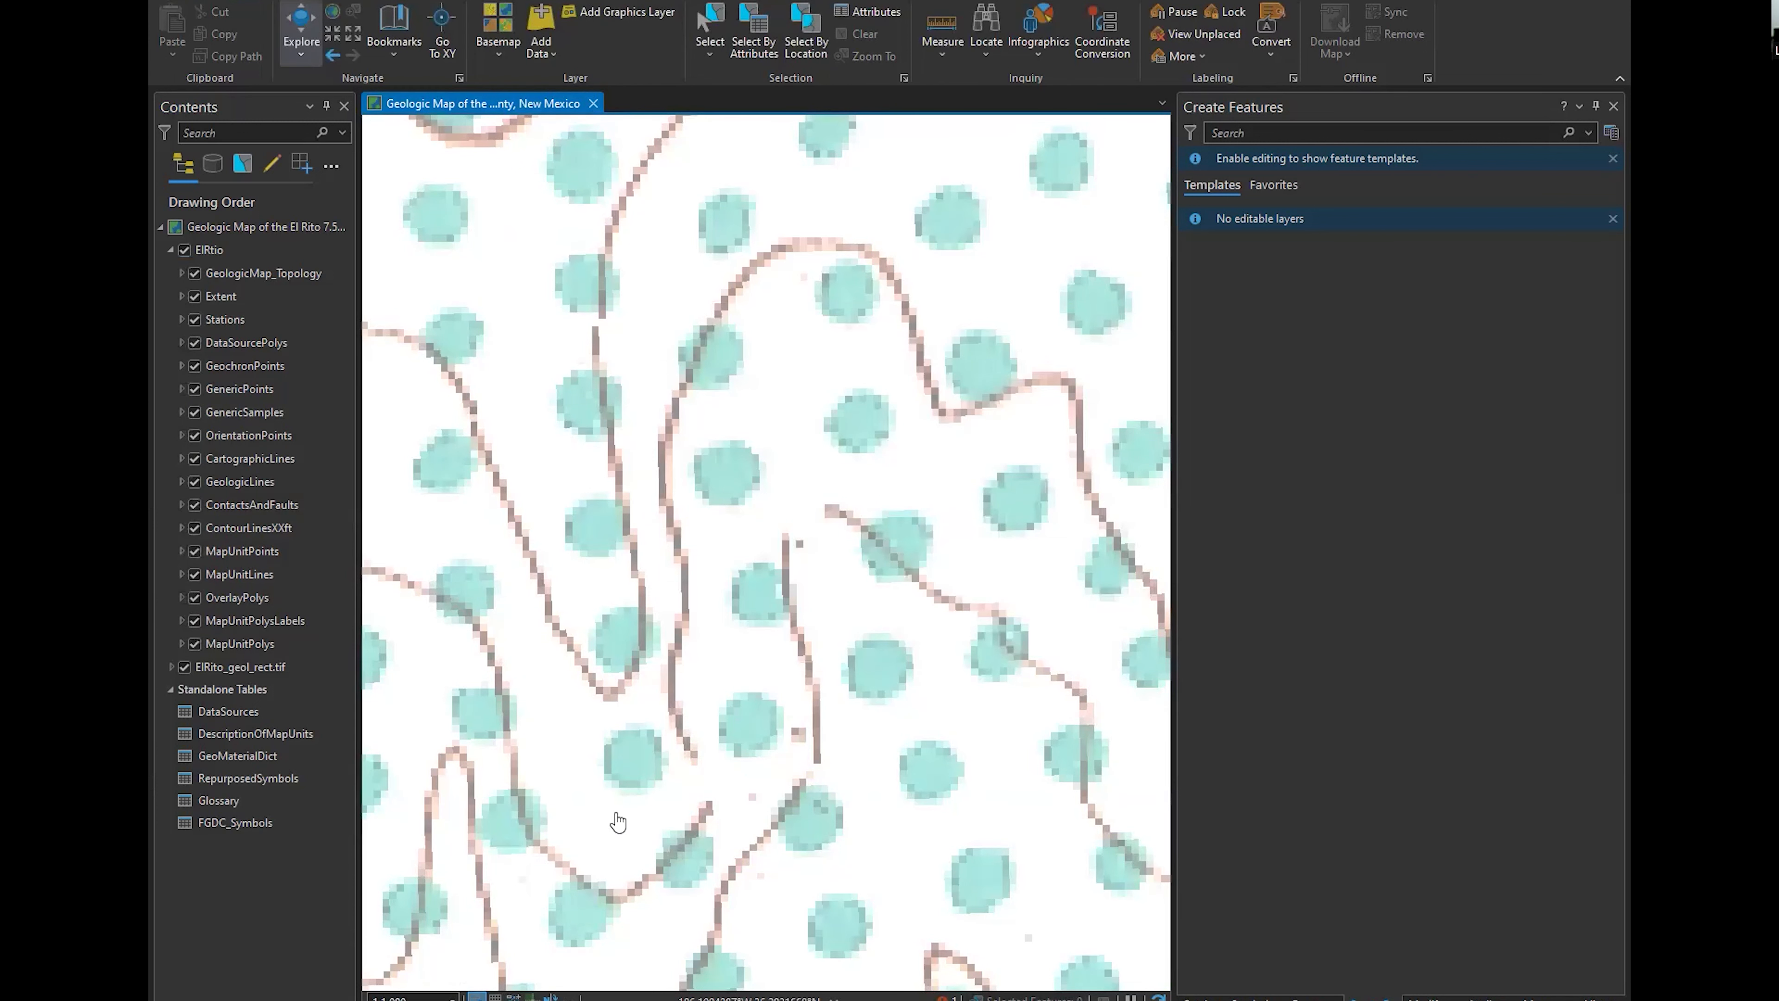
Check zooming with the loaded scales, and review the scale list and the available sources for loading scales
{"action": "scroll", "coordinate": [616, 821], "scroll_direction": "up", "scroll_amount": 1}
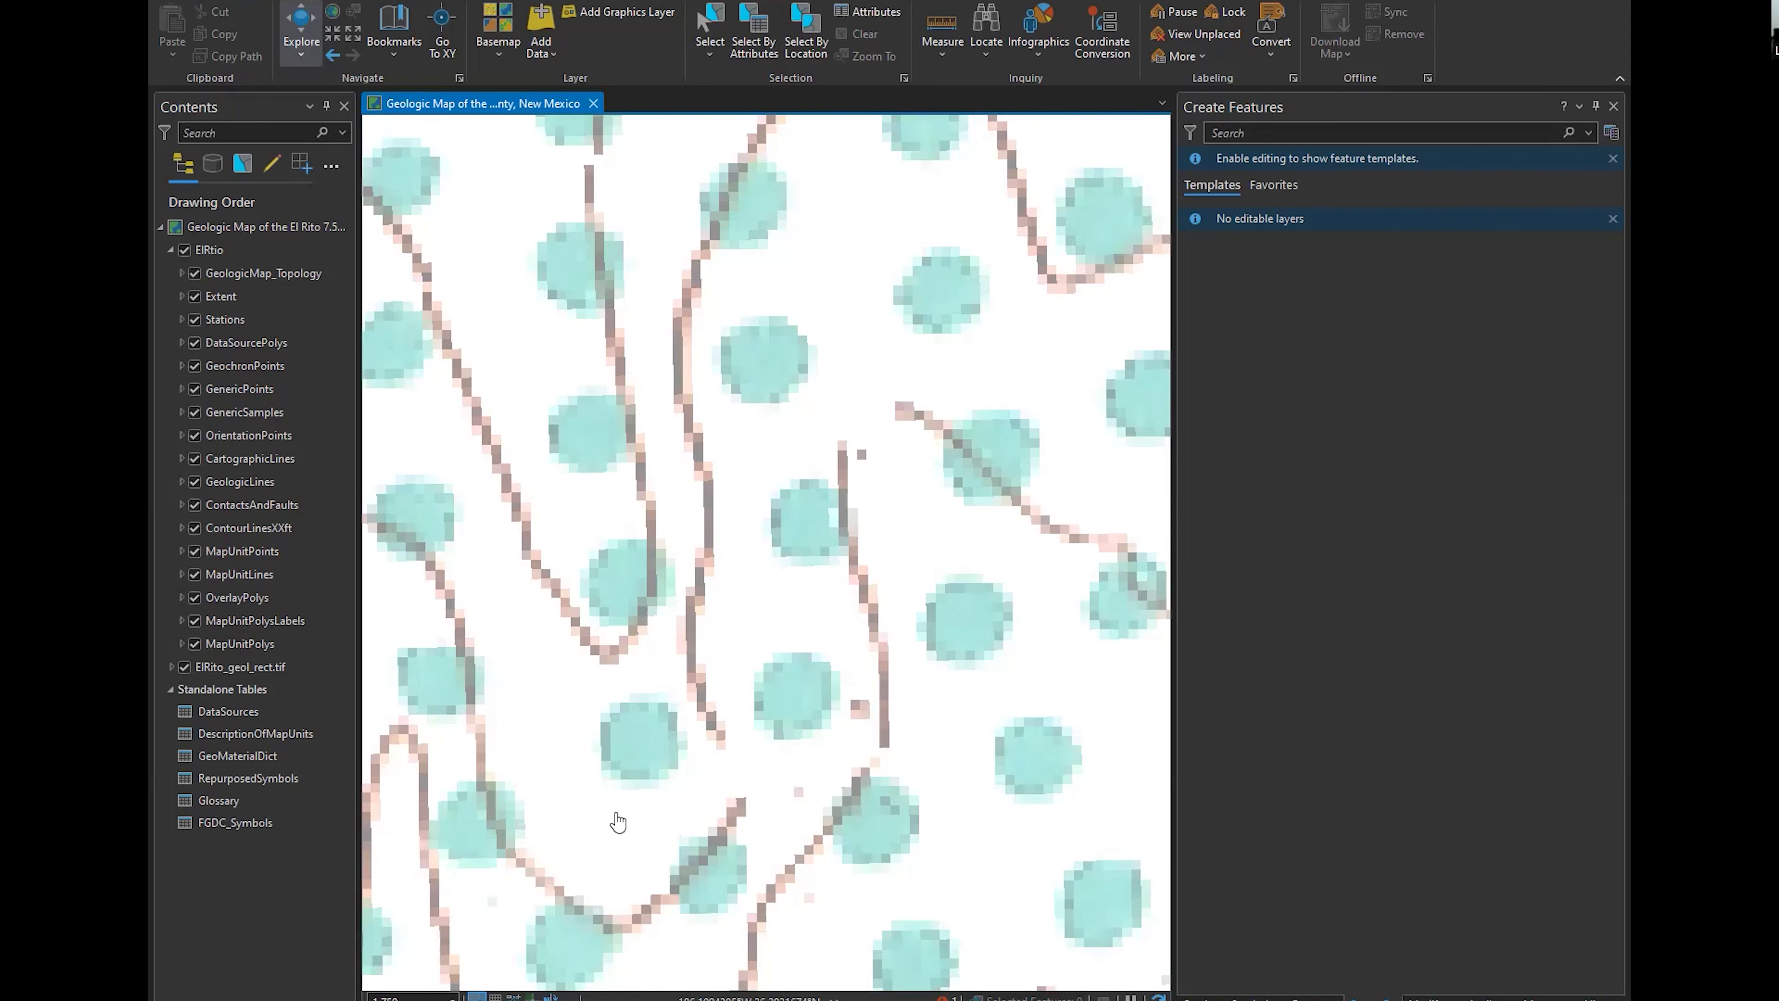
{"action": "scroll", "coordinate": [616, 822], "scroll_direction": "down", "scroll_amount": 1}
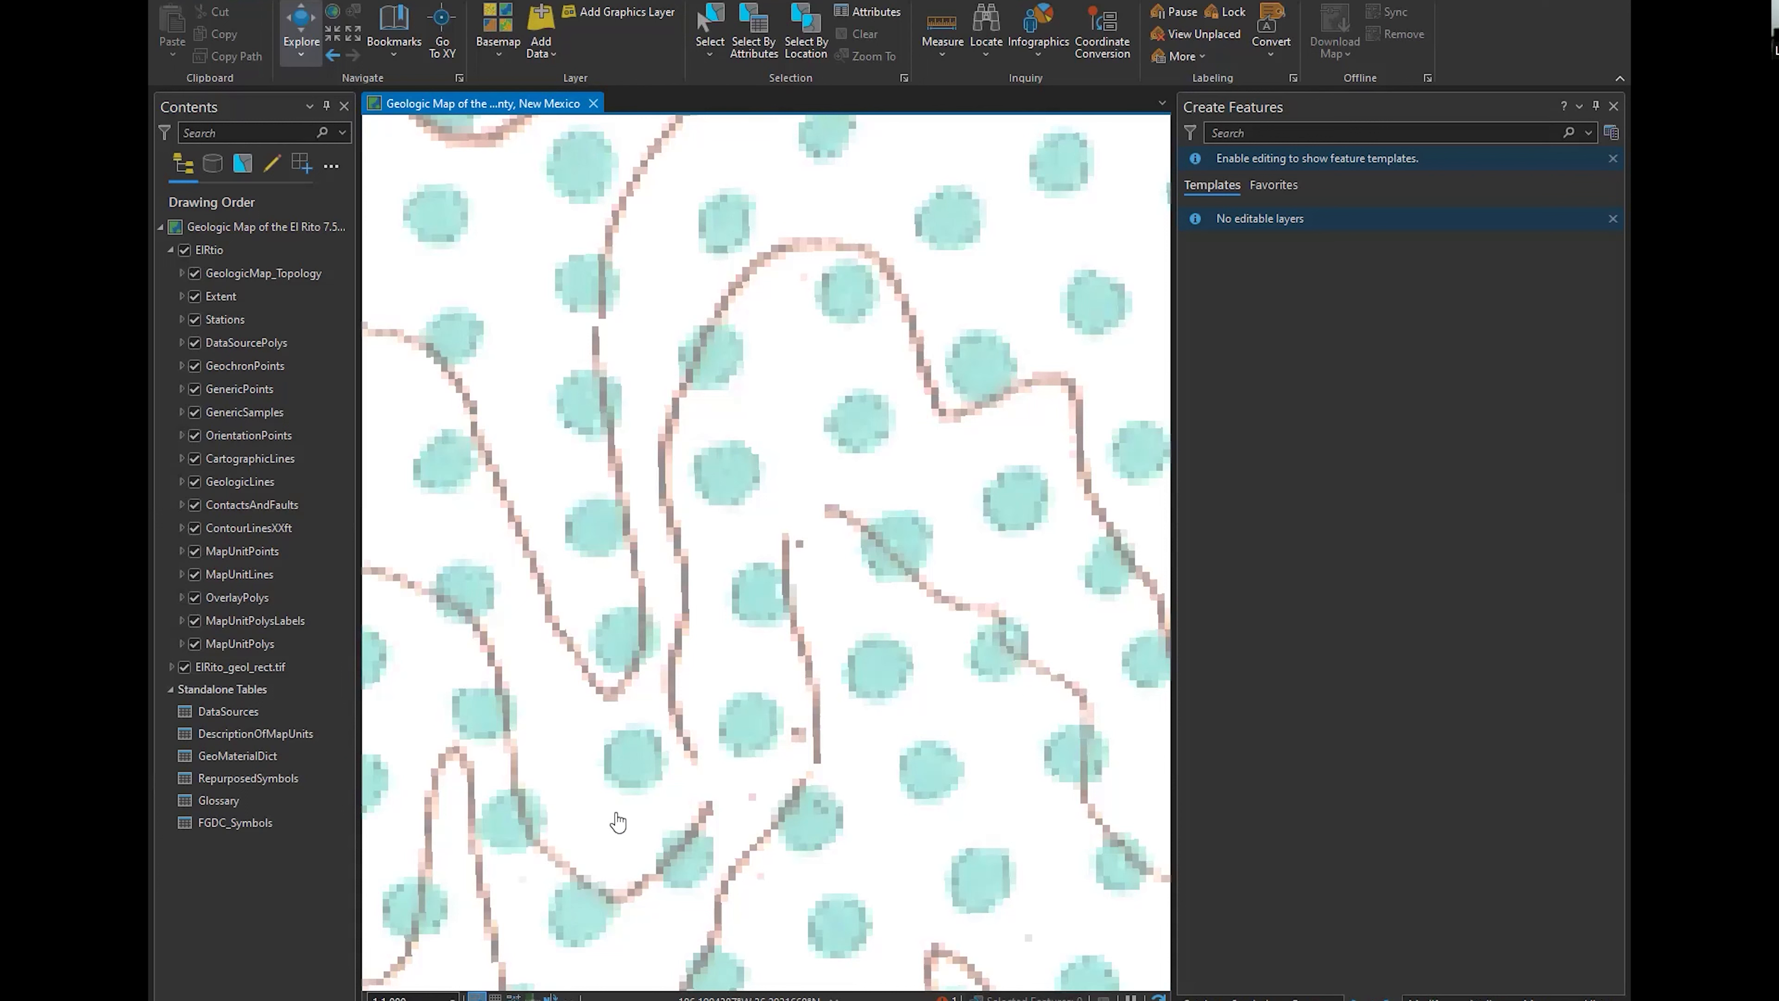
{"action": "left_click", "coordinate": [452, 997]}
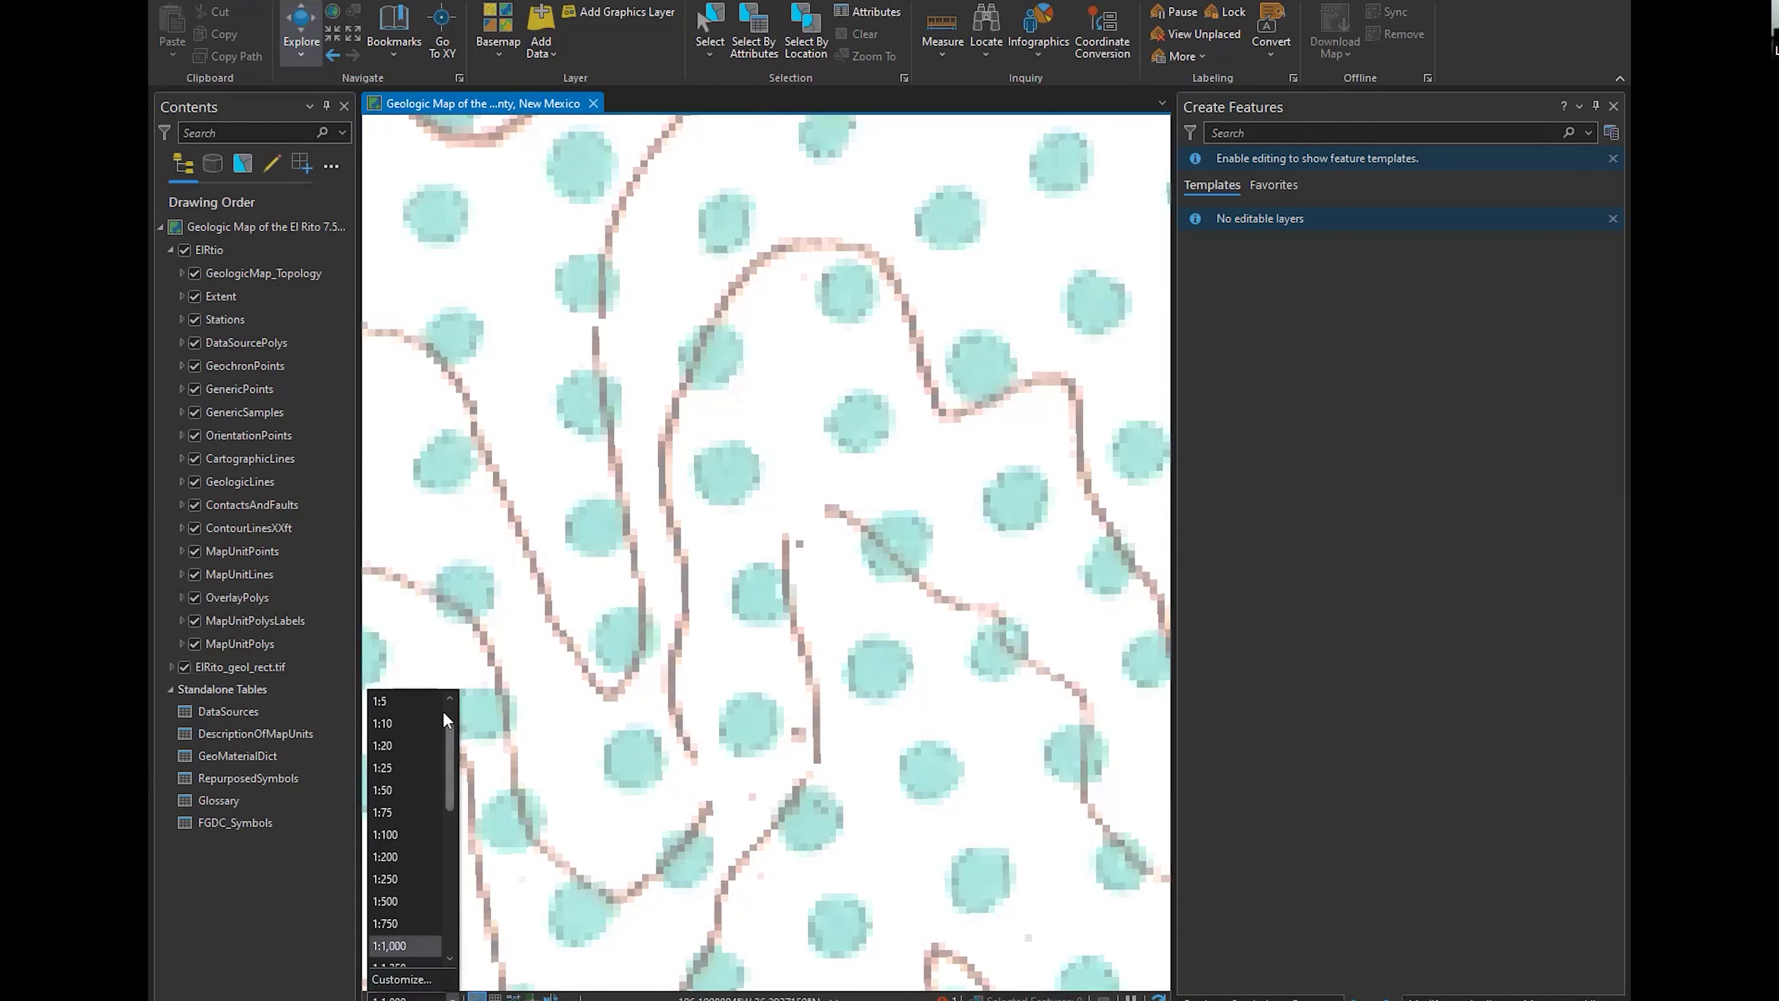
{"action": "scroll", "coordinate": [370, 812], "scroll_direction": "up", "scroll_amount": 1}
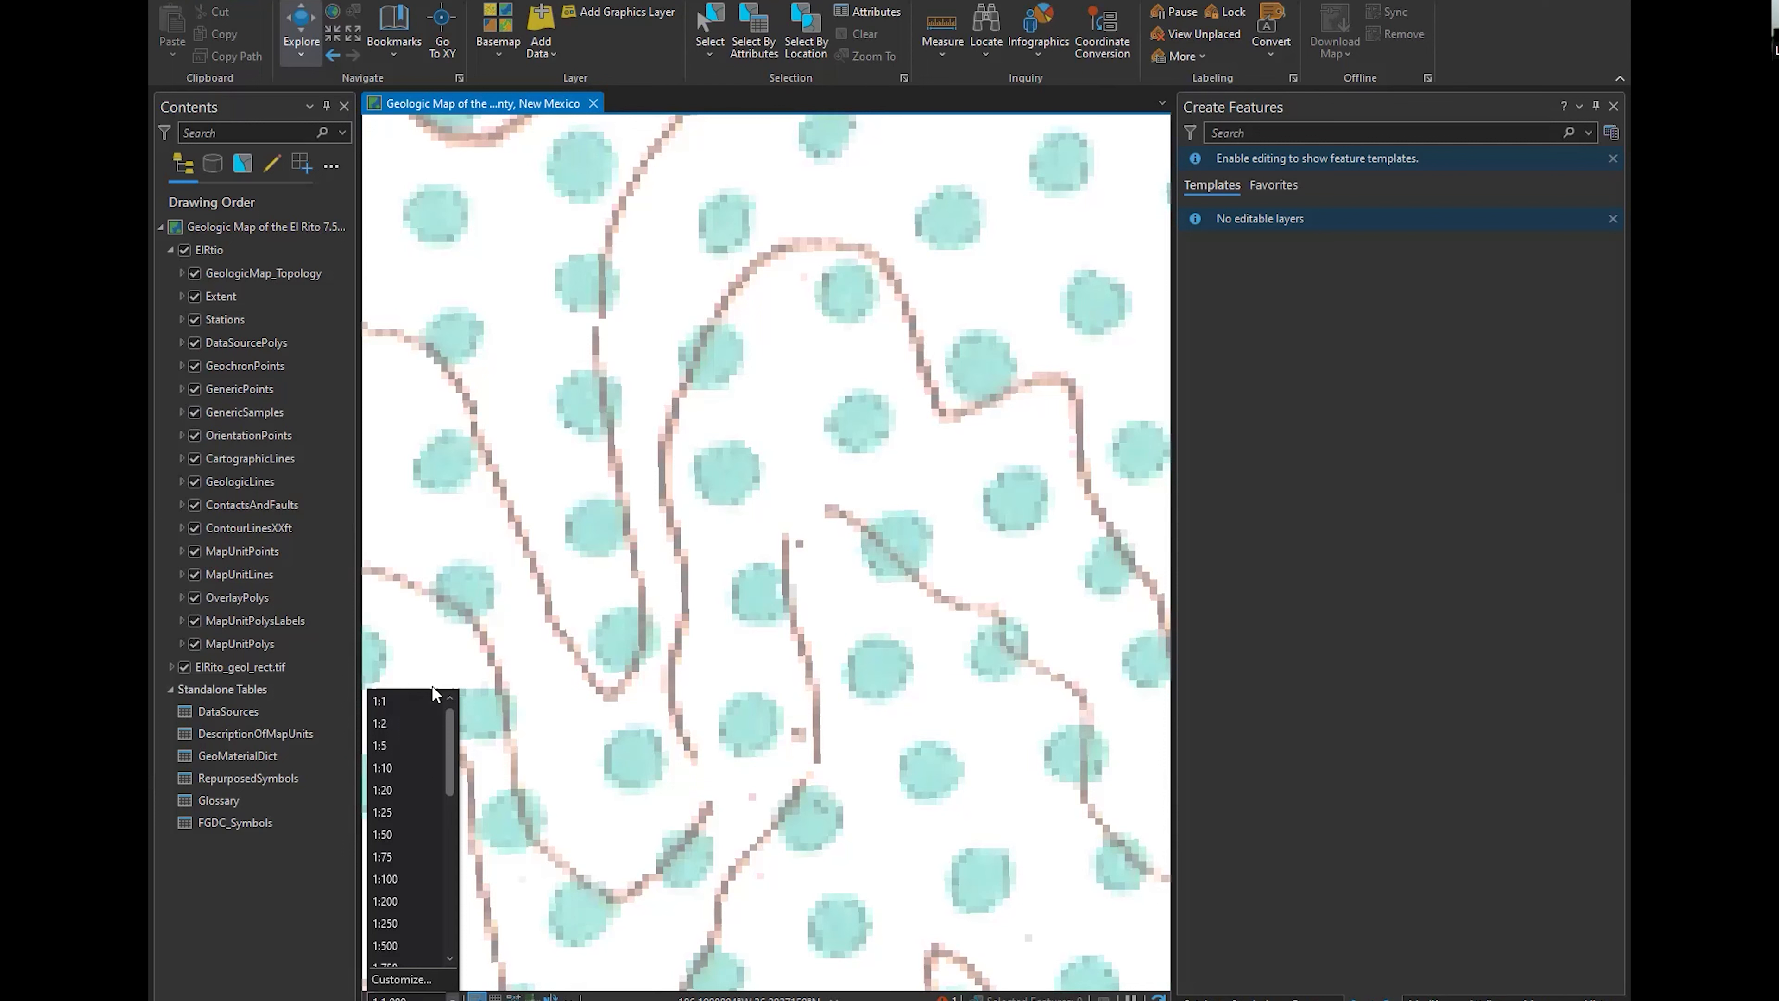
{"action": "left_click", "coordinate": [397, 980]}
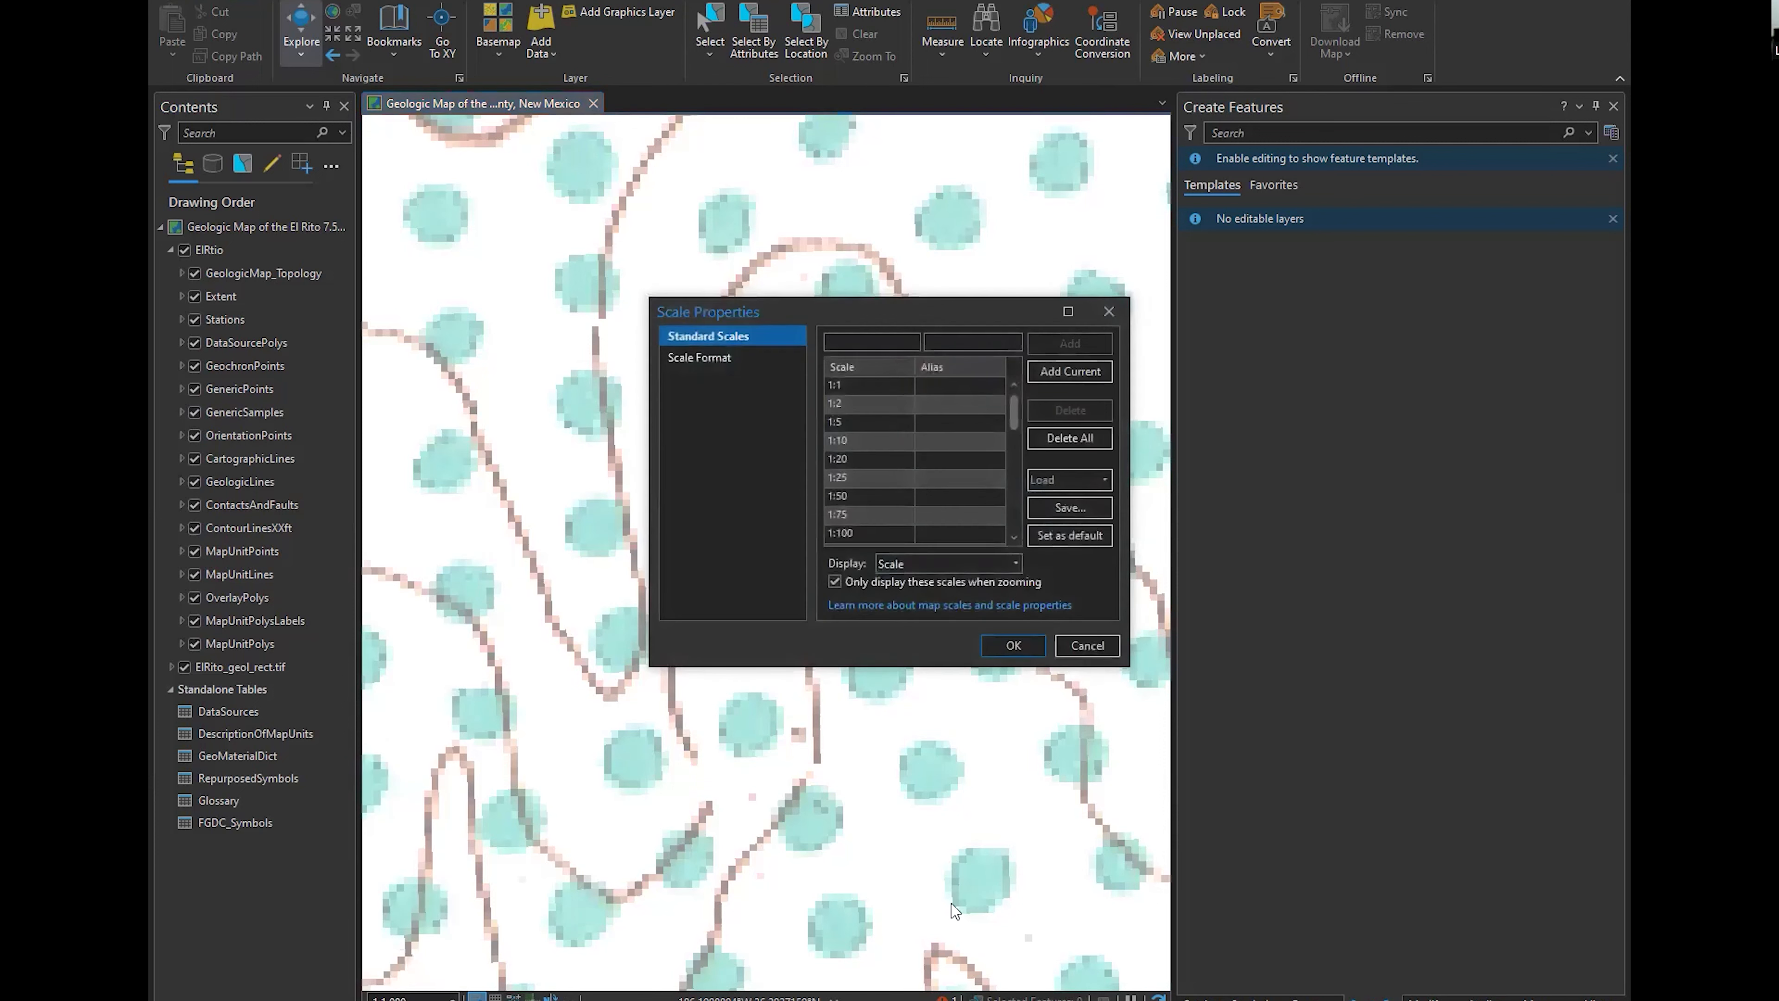
{"action": "left_click", "coordinate": [1089, 481]}
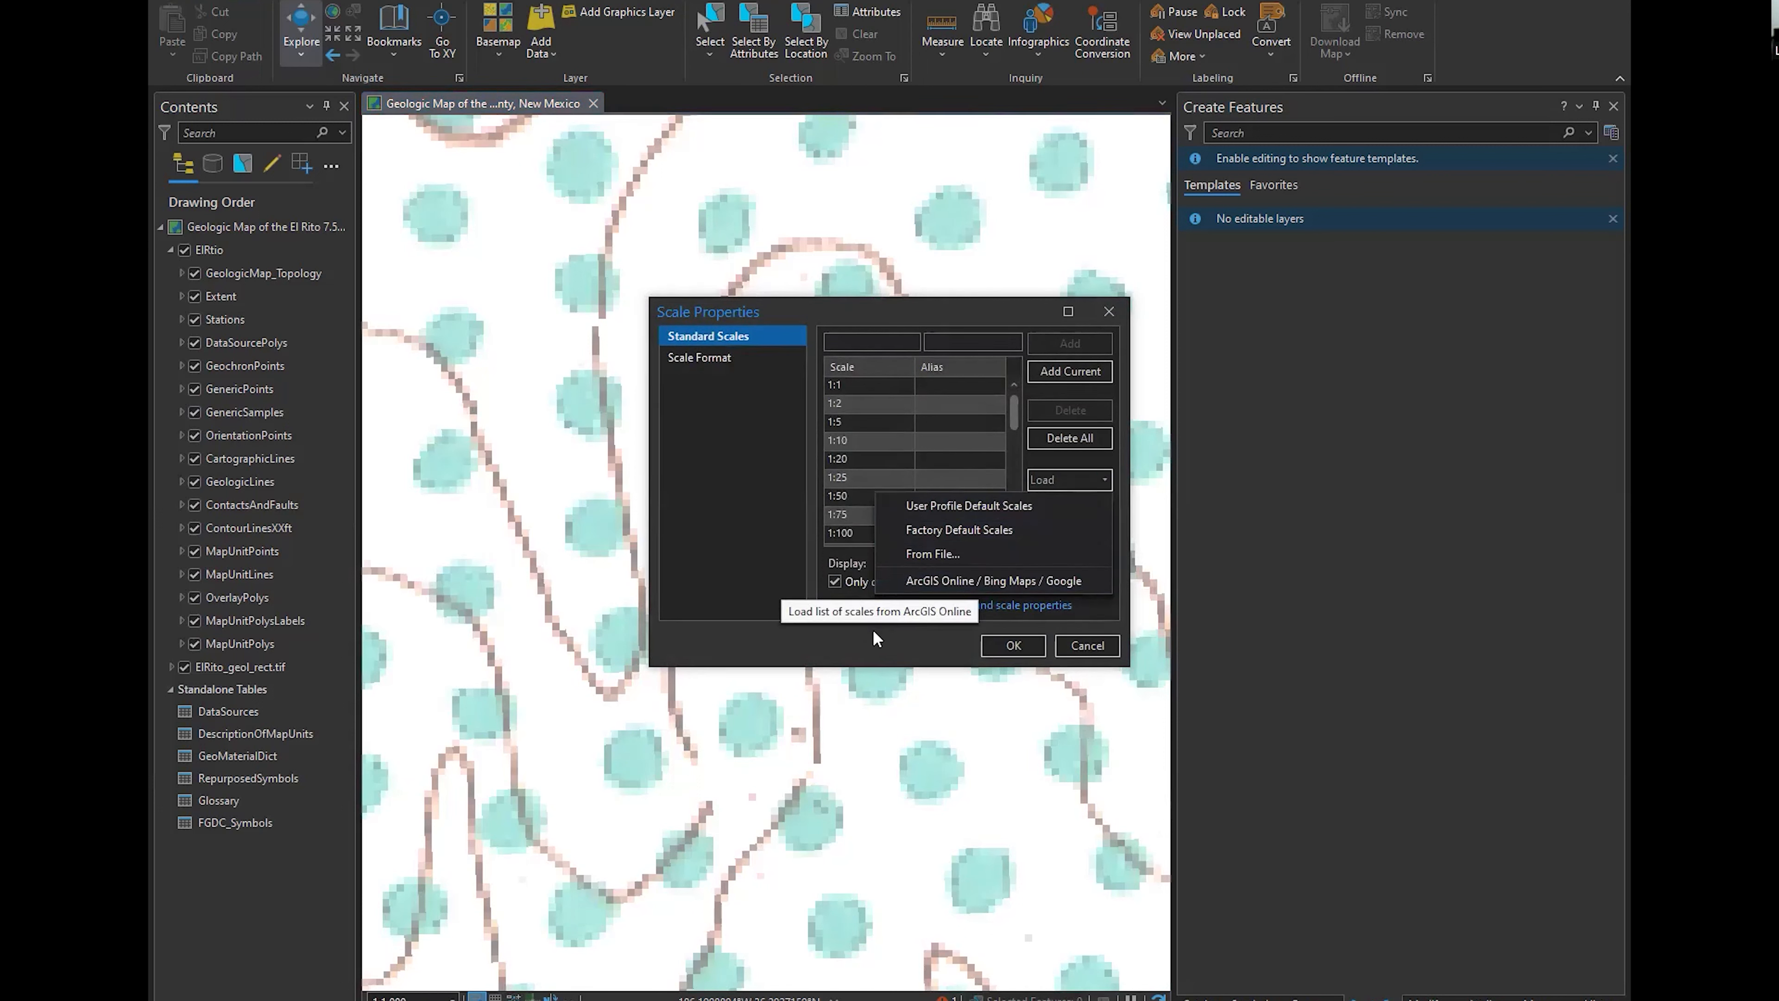
{"action": "left_click", "coordinate": [896, 630]}
{"action": "left_click", "coordinate": [994, 645]}
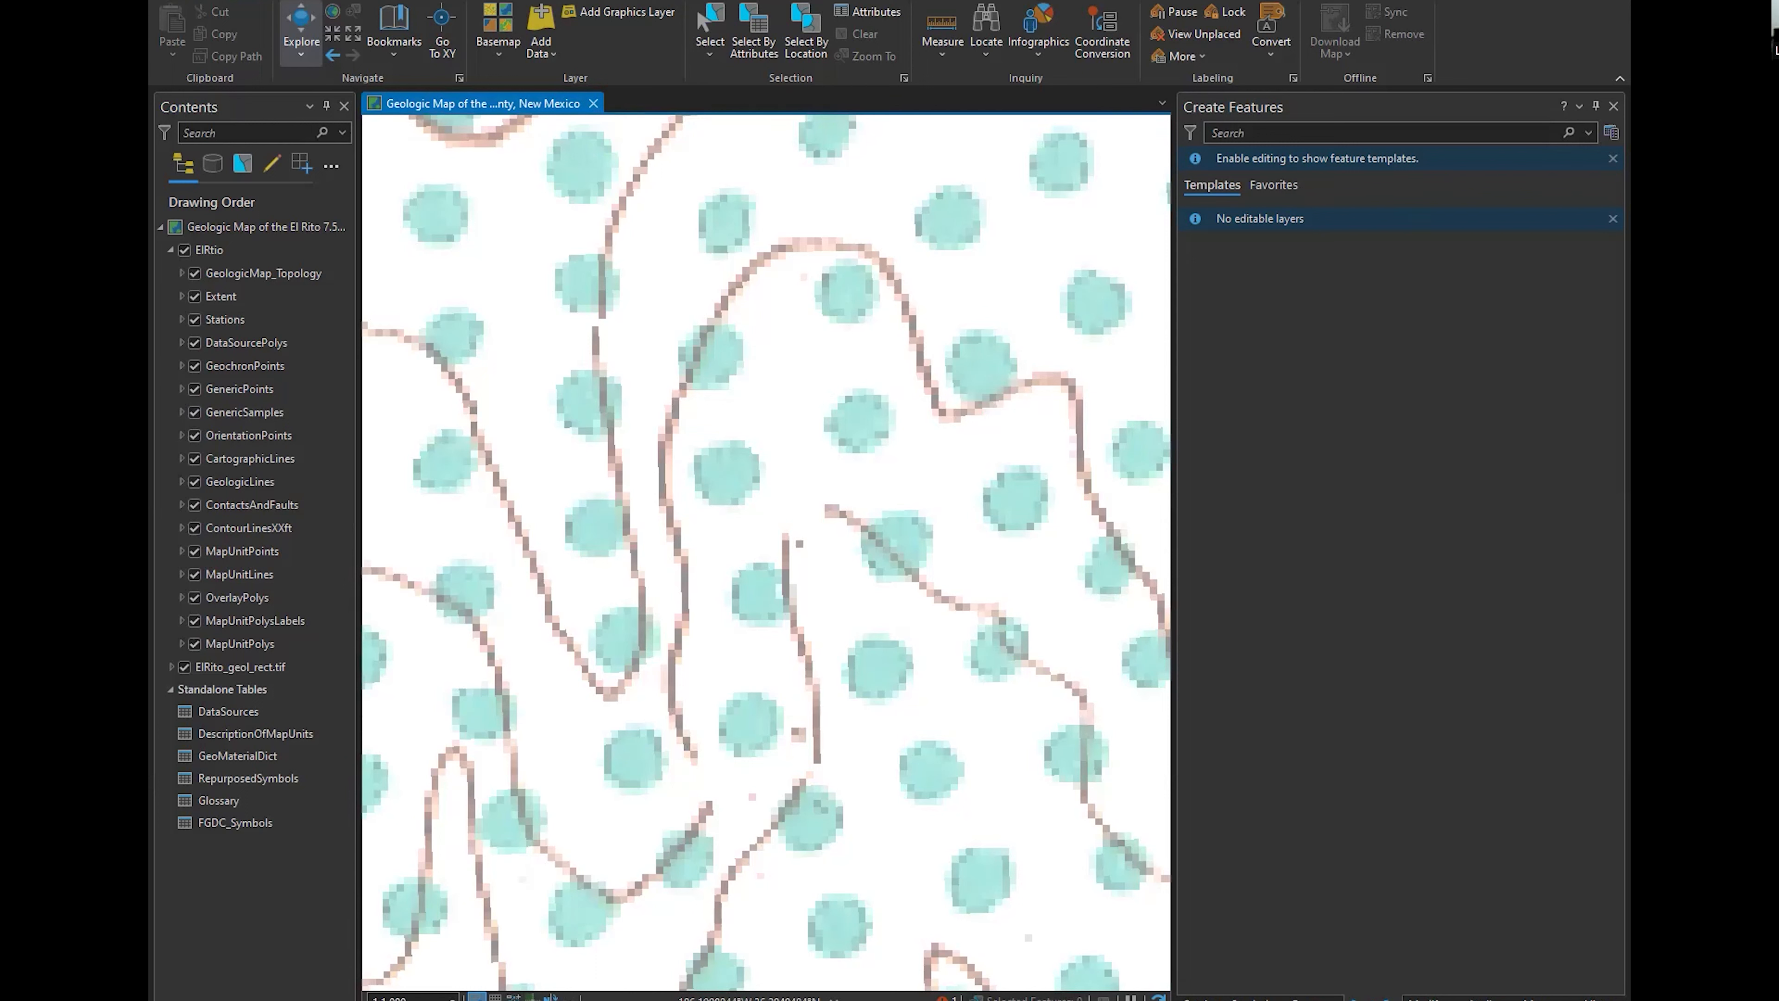
Enable editing for the map and show the feature templates in a wider Create Features pane
{"action": "left_click", "coordinate": [496, 1]}
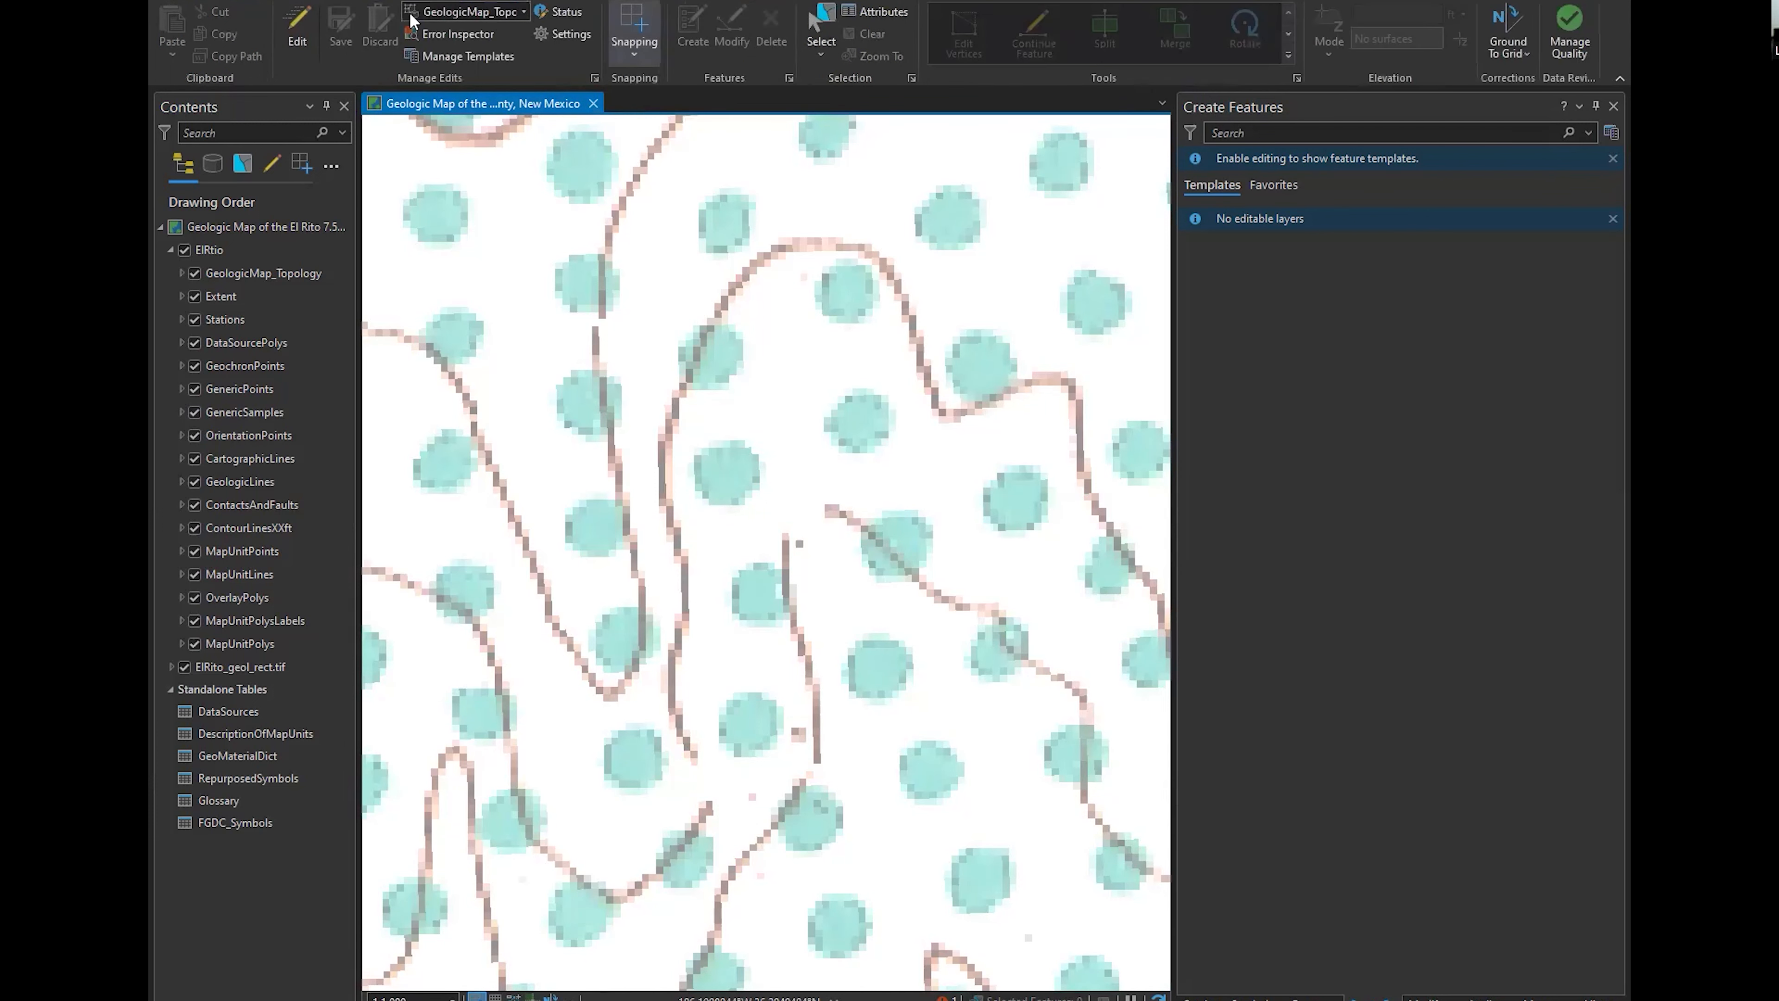
{"action": "left_click", "coordinate": [303, 35]}
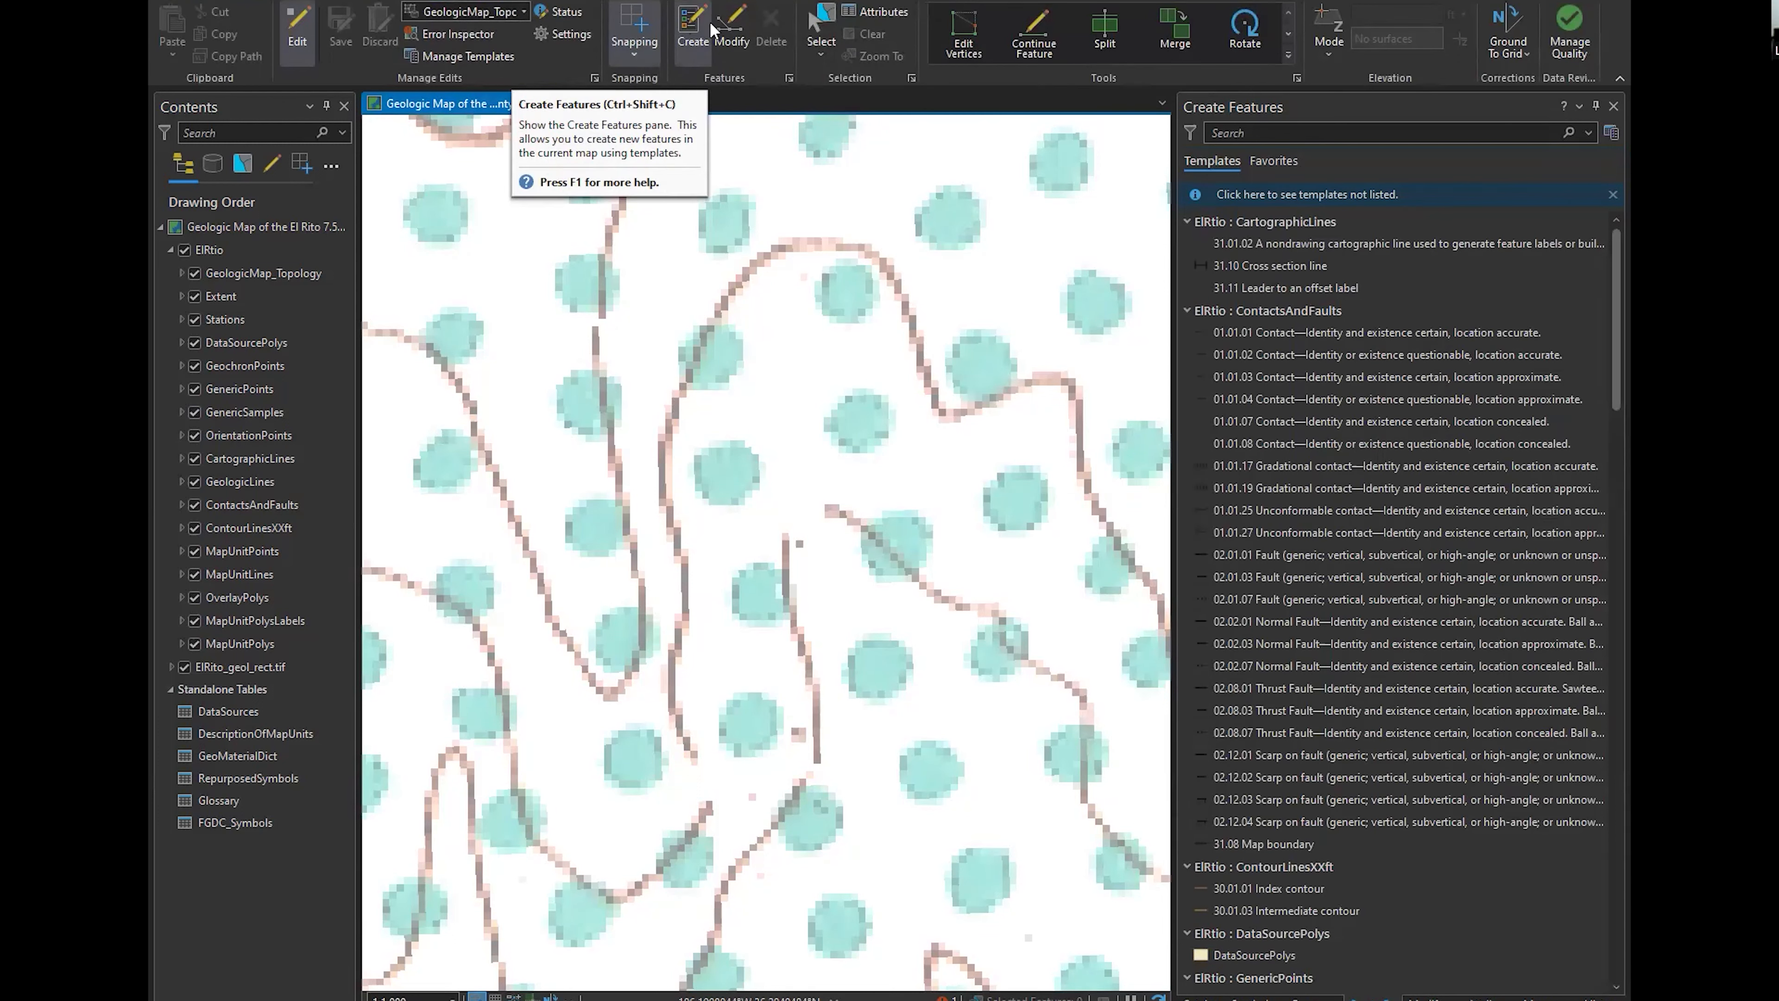
{"action": "left_click_drag", "start_coordinate": [1174, 620], "coordinate": [1105, 621]}
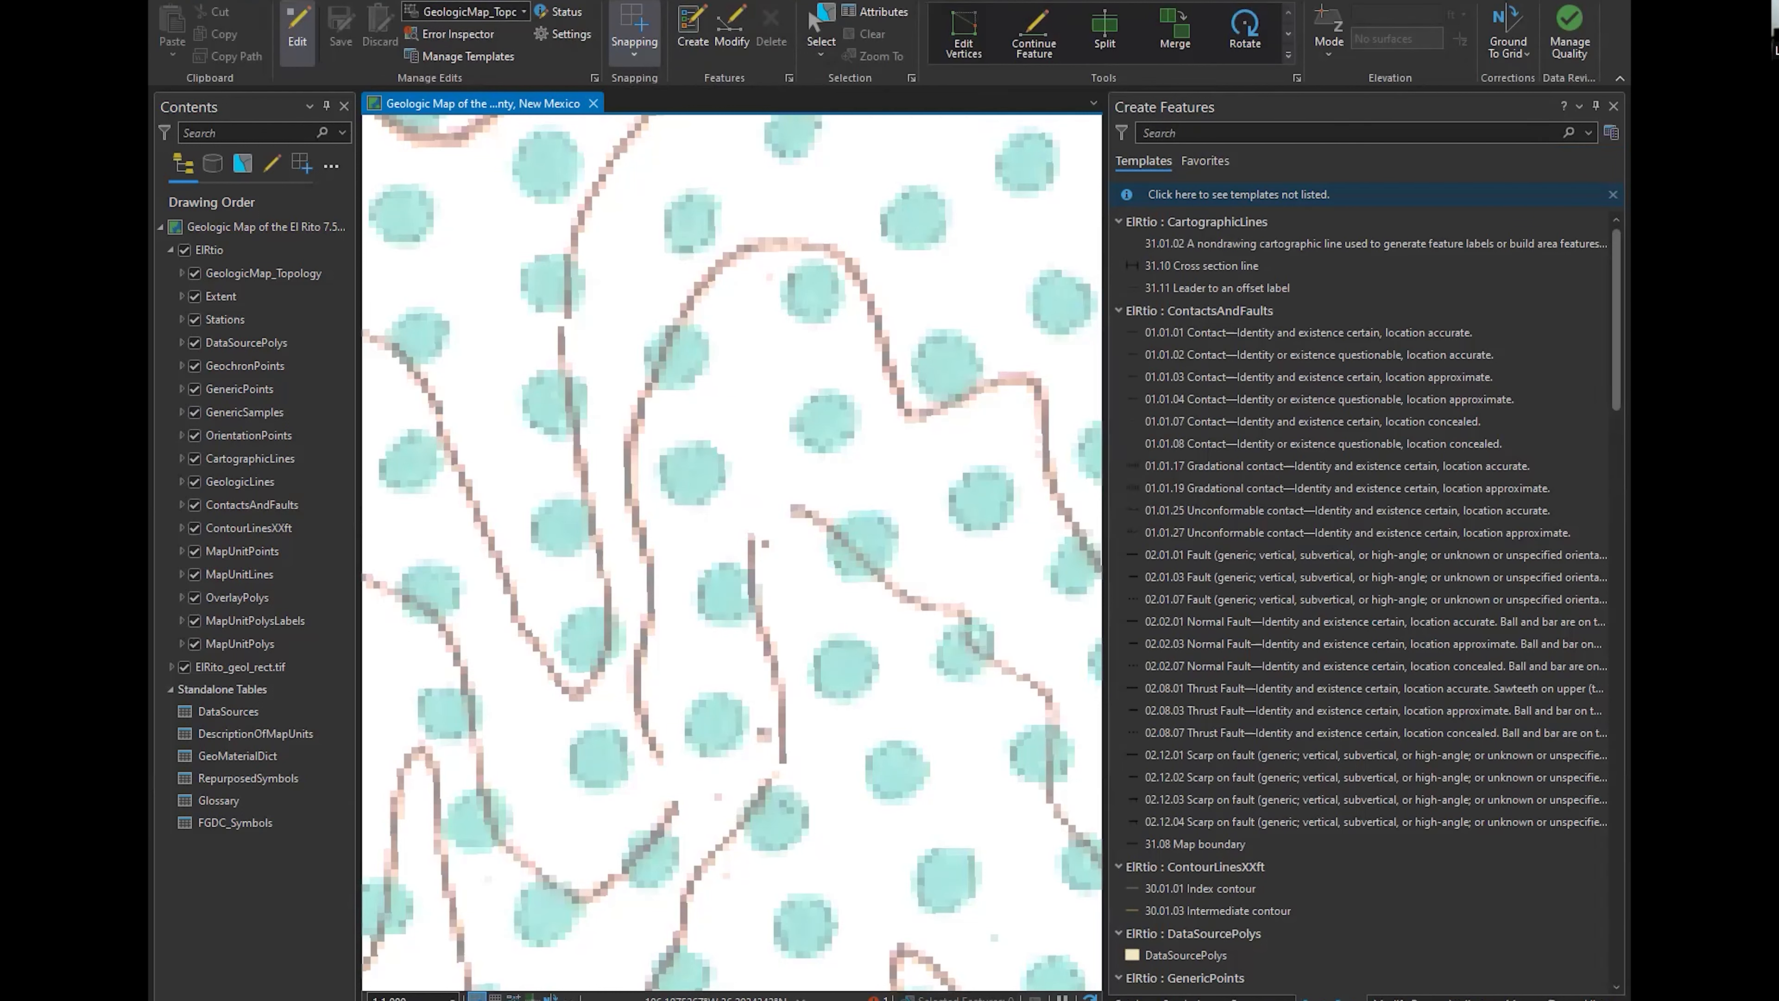
{"action": "left_click", "coordinate": [1613, 108]}
{"action": "left_click", "coordinate": [693, 28]}
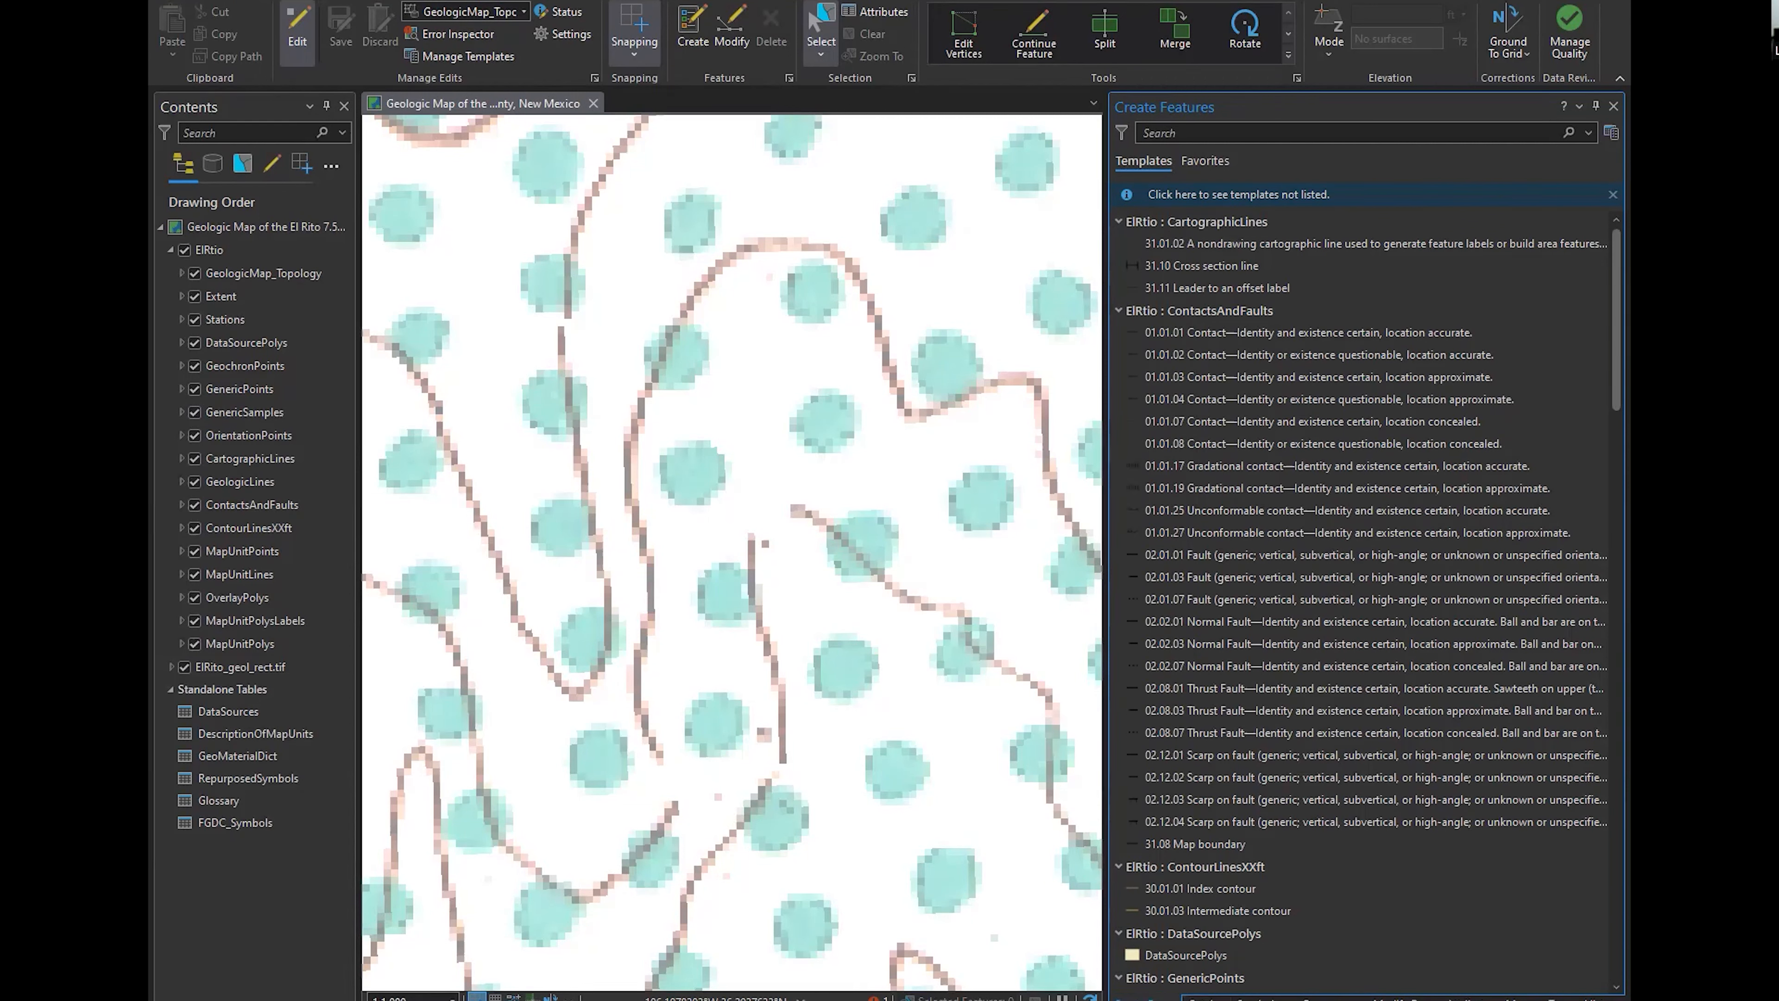
Look through the ContactsAndFaults feature templates and narrow the Create Features pane
{"action": "left_click", "coordinate": [1345, 953]}
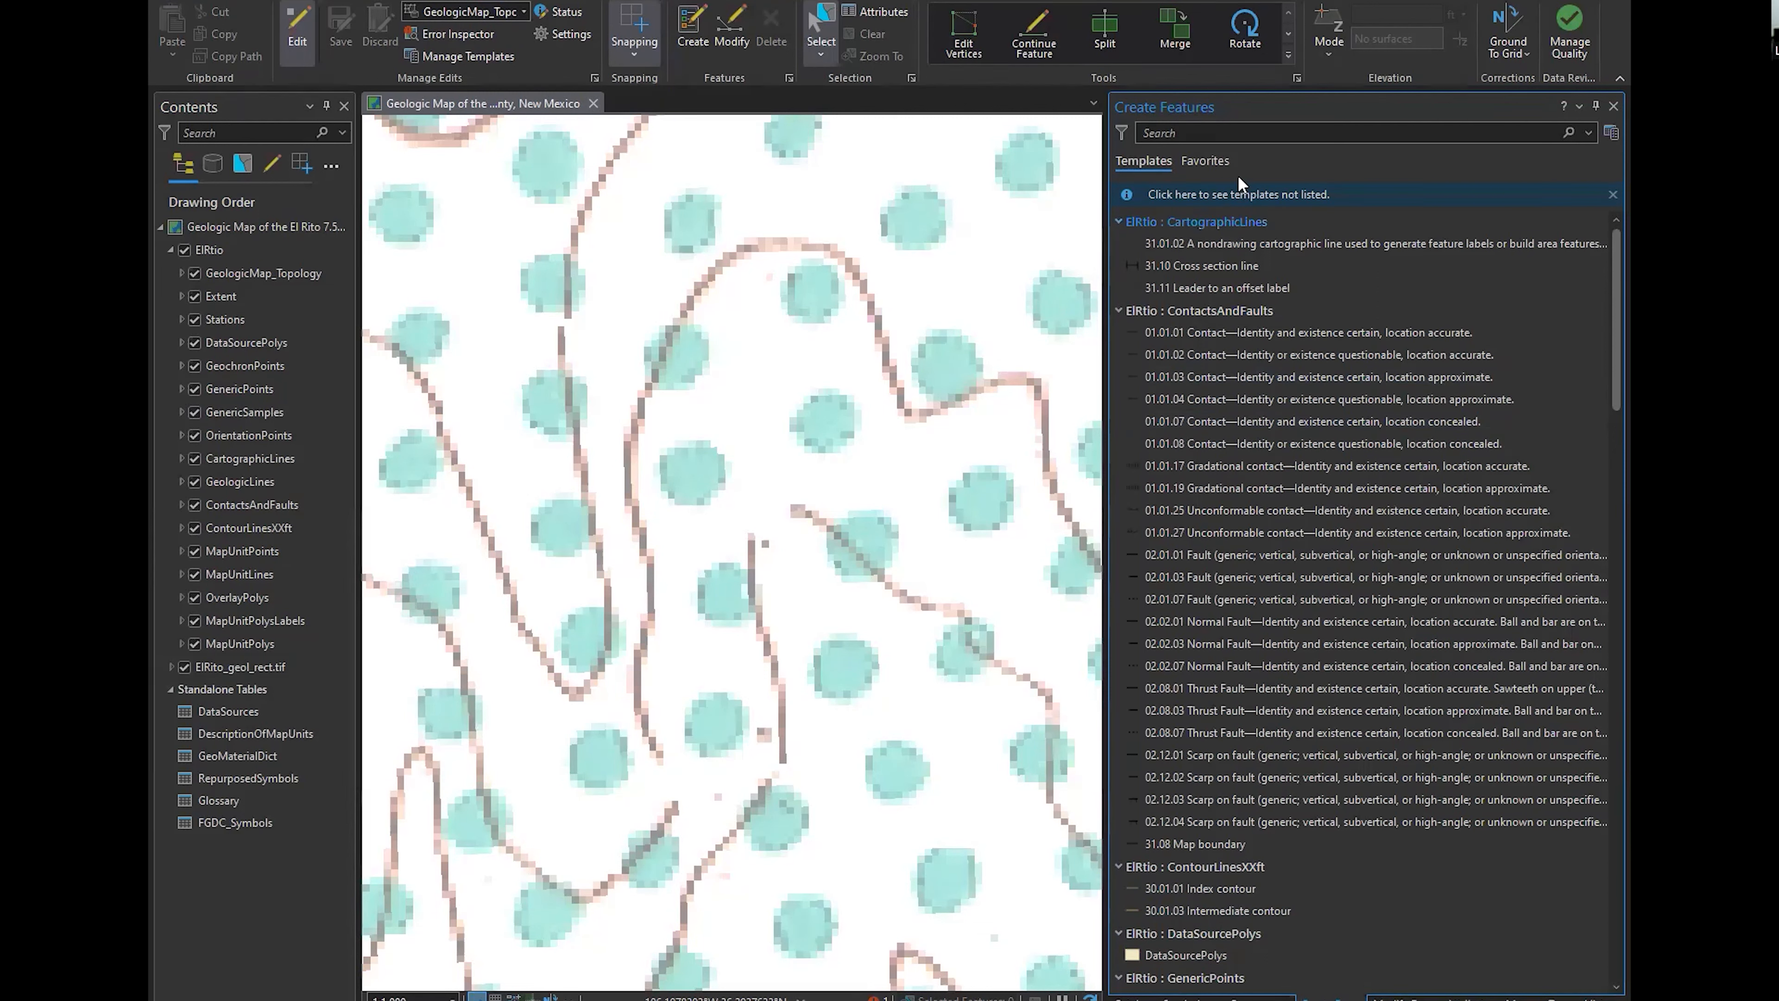
{"action": "left_click", "coordinate": [1383, 619]}
{"action": "left_click", "coordinate": [1384, 600]}
{"action": "left_click", "coordinate": [1561, 354]}
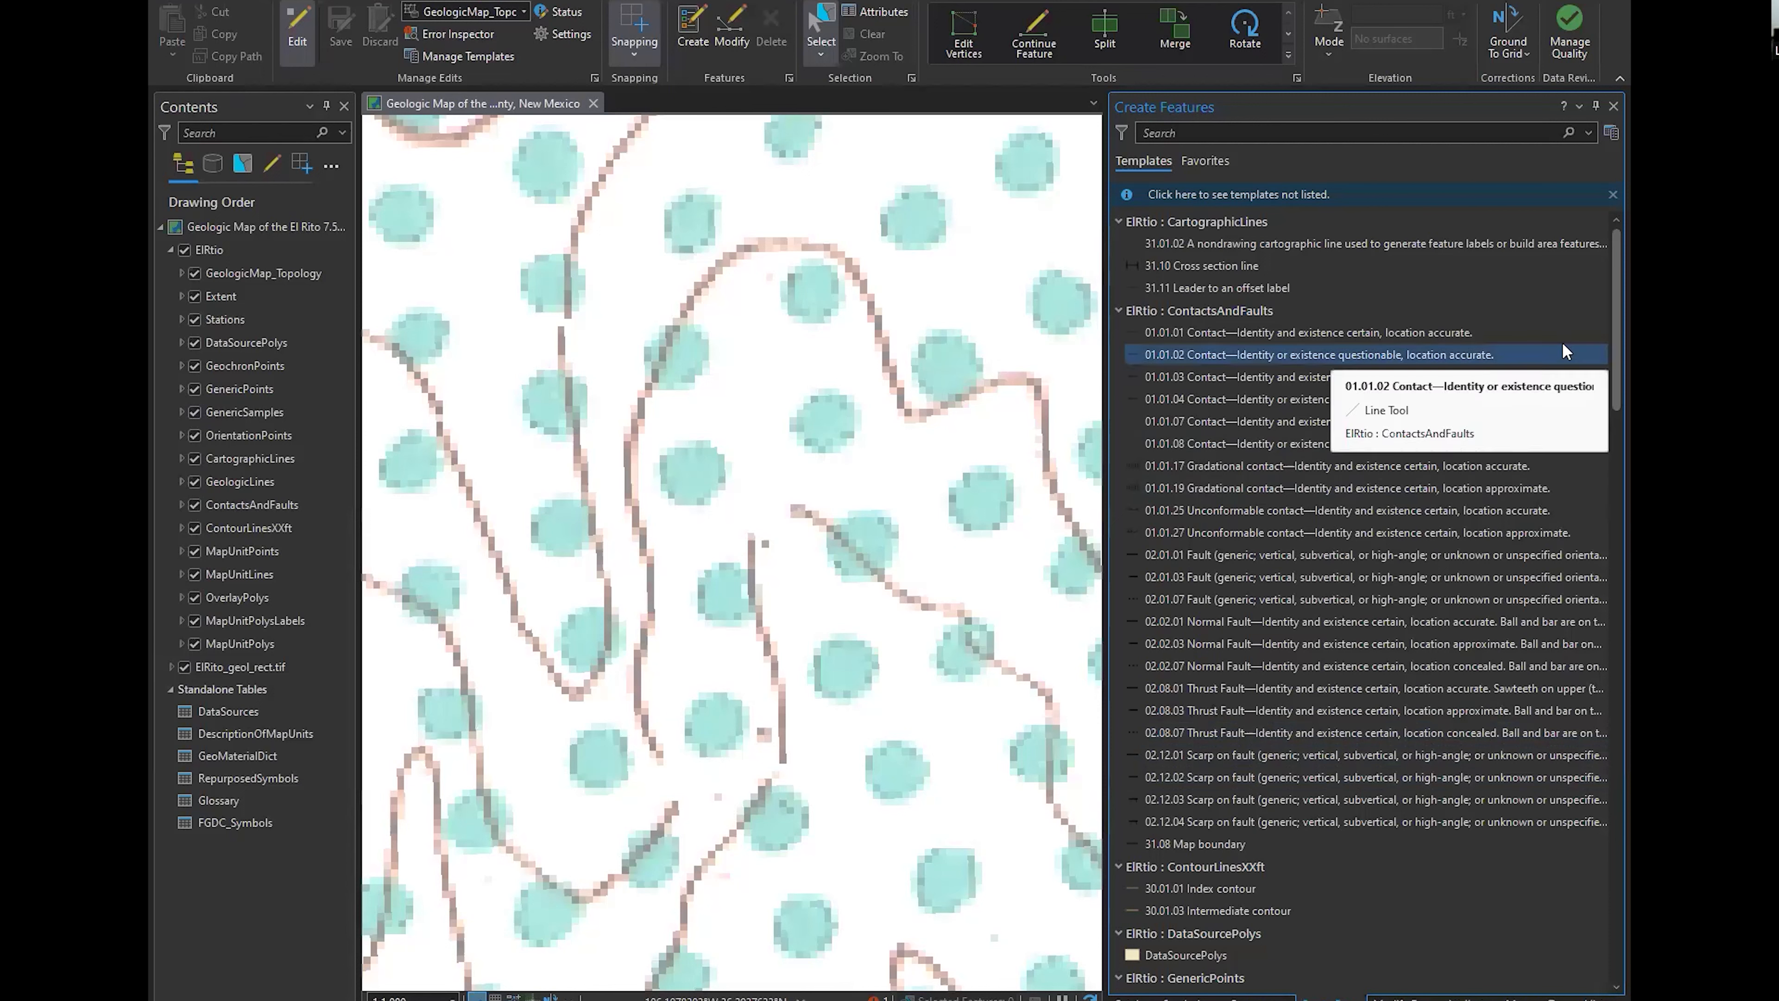
{"action": "left_click", "coordinate": [1151, 845]}
{"action": "left_click_drag", "start_coordinate": [1105, 553], "coordinate": [1250, 532]}
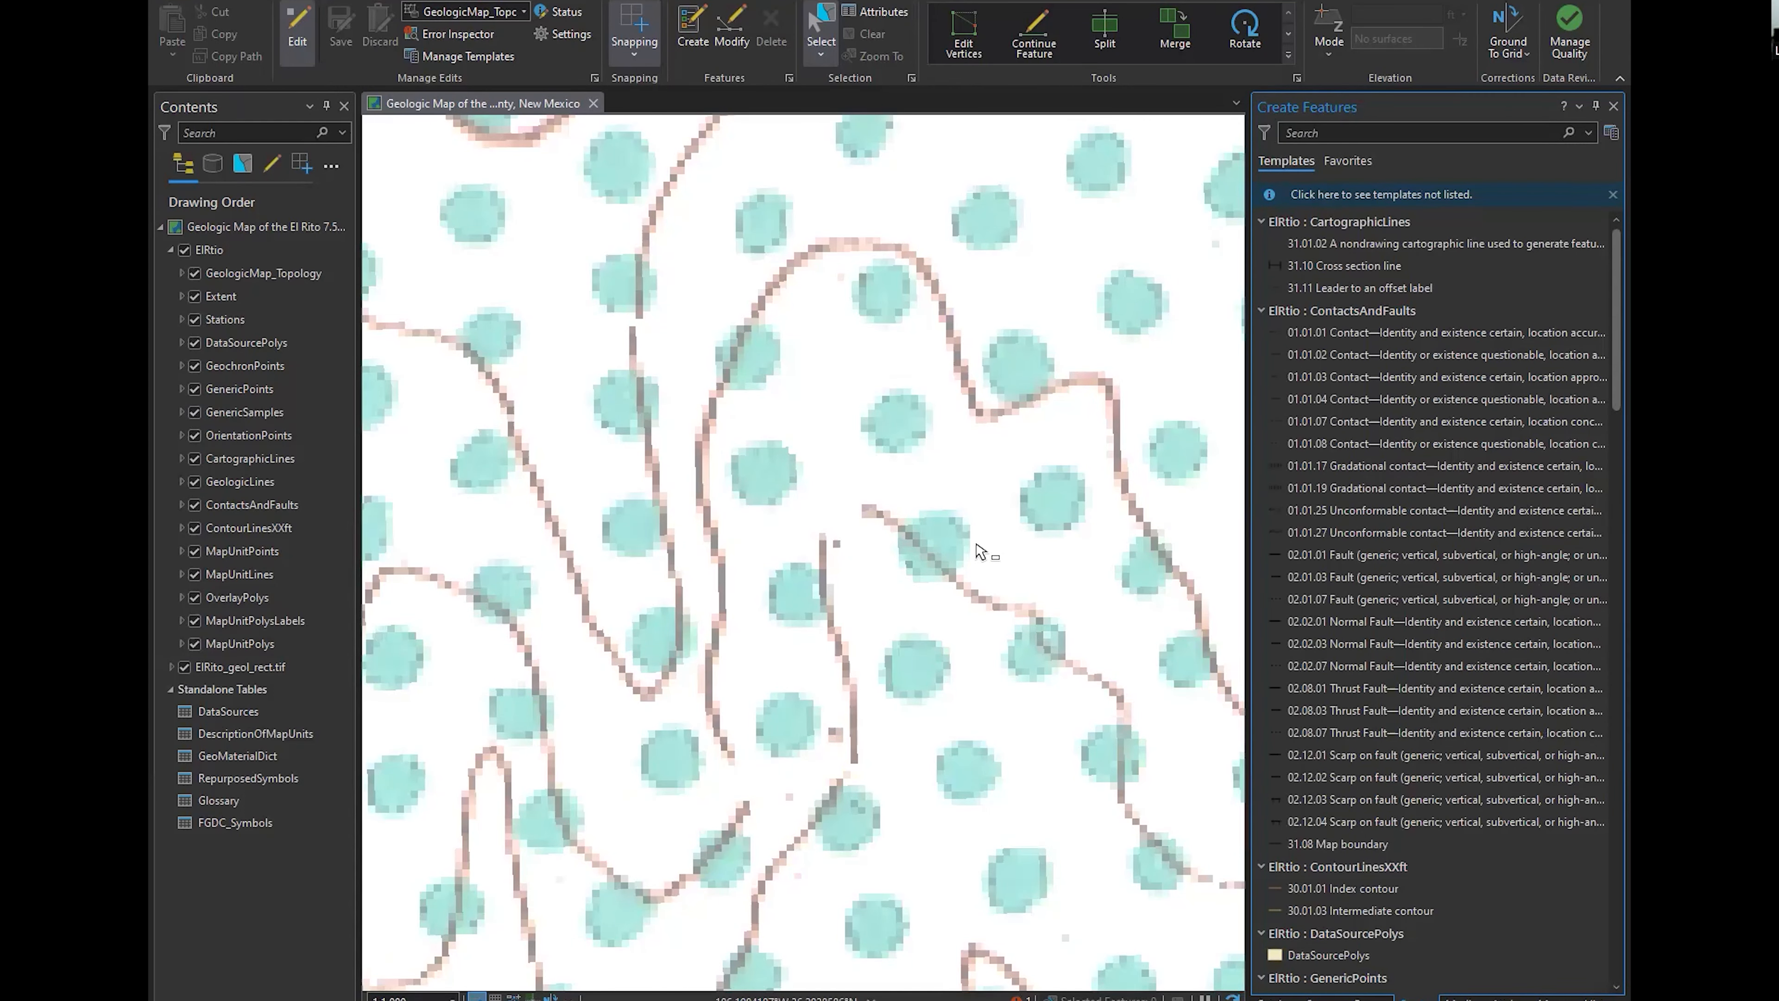
Activate the 01.01.03 Contact template (identity and existence certain, location approximate) for digitizing at the scanned map's northwest corner
{"action": "scroll", "coordinate": [791, 420], "scroll_direction": "down", "scroll_amount": 10}
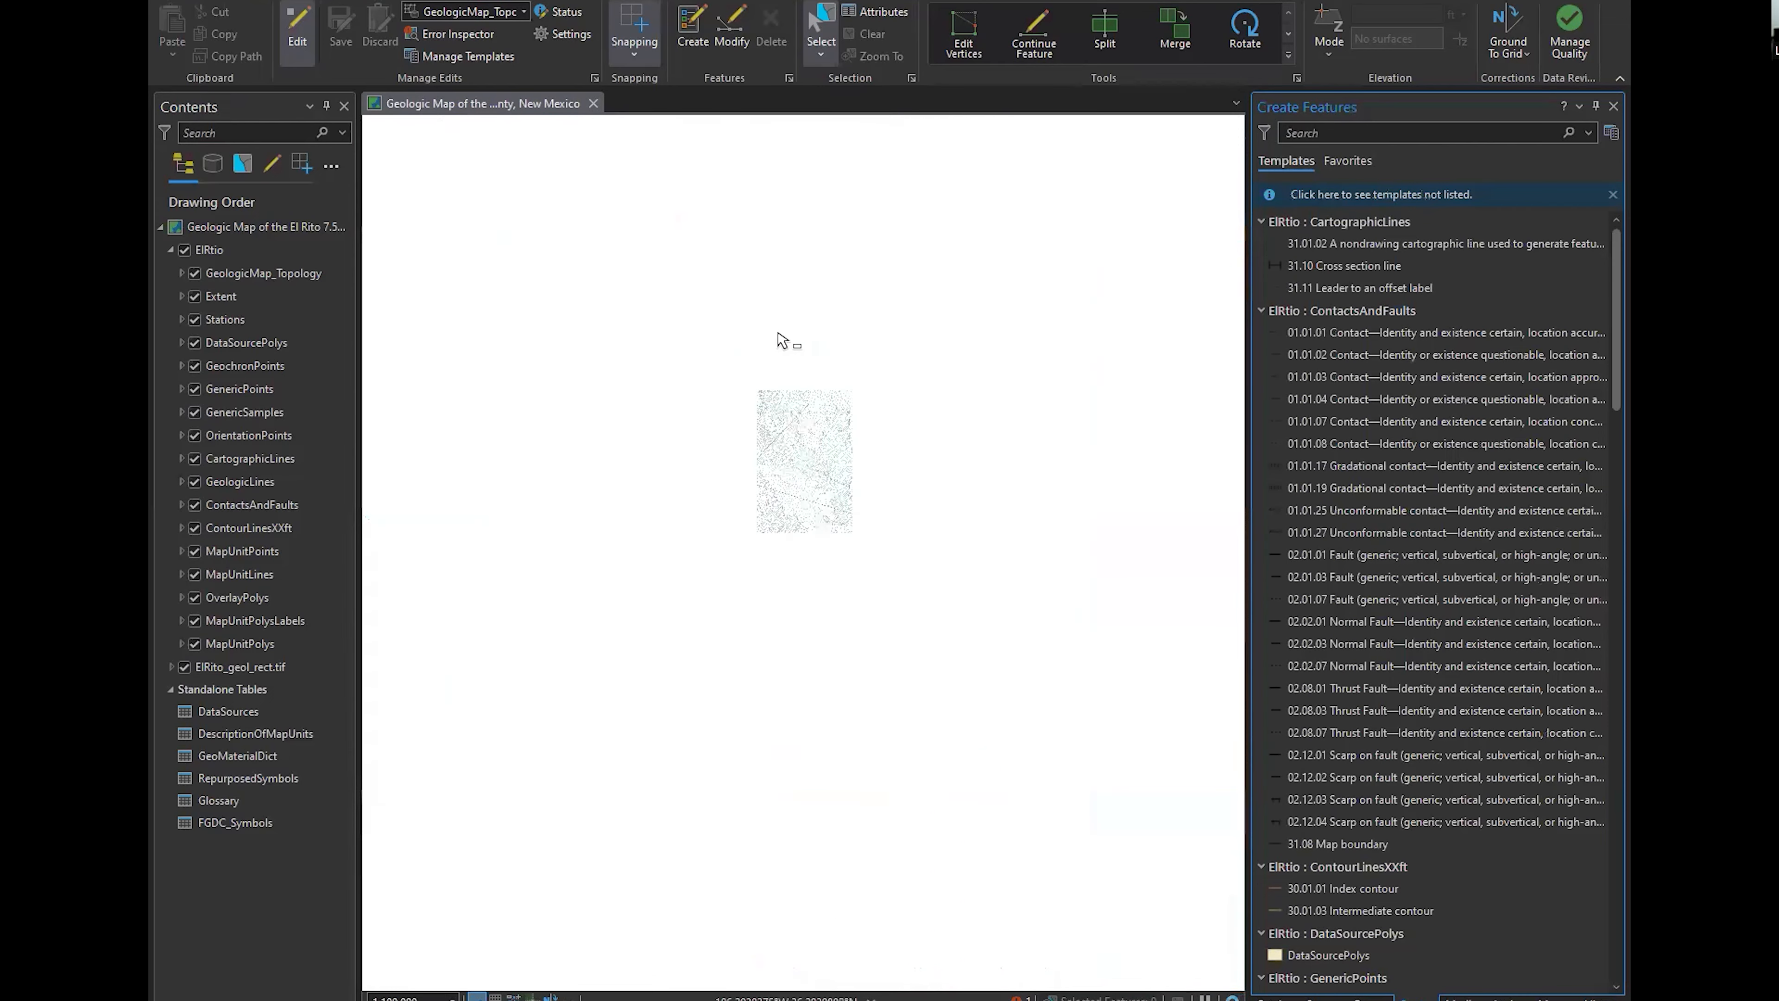
{"action": "left_click_drag", "start_coordinate": [694, 279], "coordinate": [740, 418]}
{"action": "scroll", "coordinate": [733, 327], "scroll_direction": "up", "scroll_amount": 10}
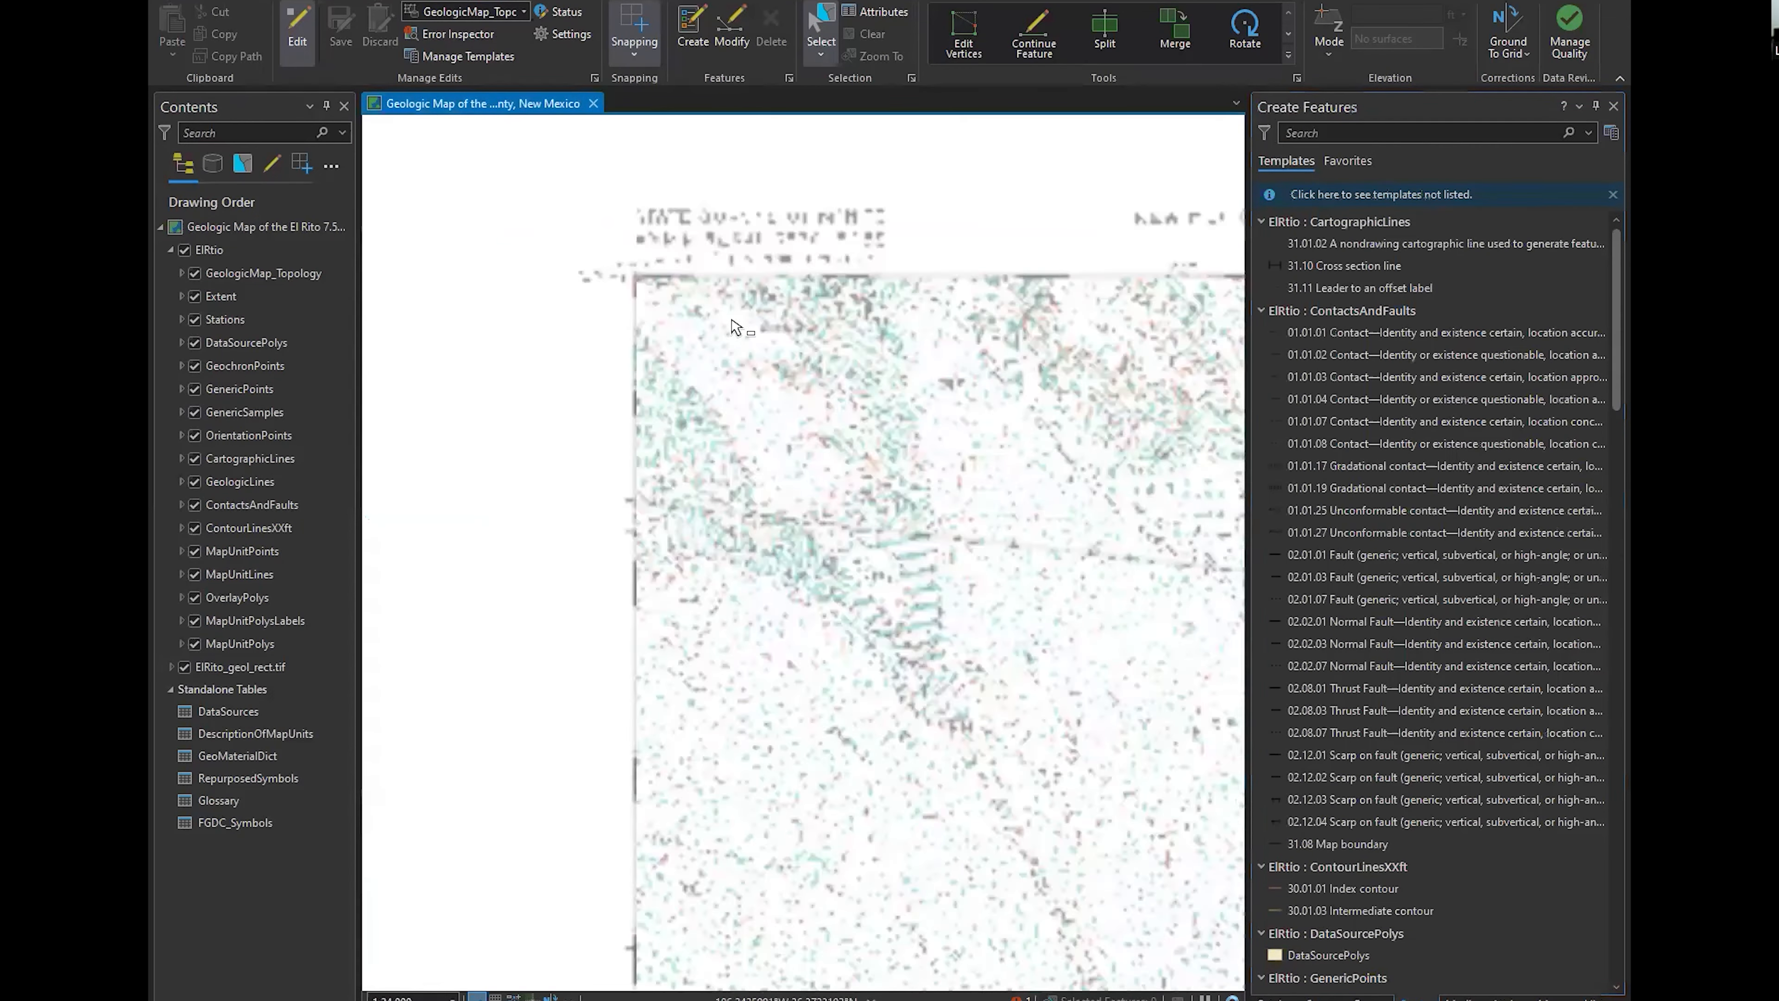
{"action": "left_click_drag", "start_coordinate": [931, 507], "coordinate": [1285, 749]}
{"action": "left_click", "coordinate": [1335, 379]}
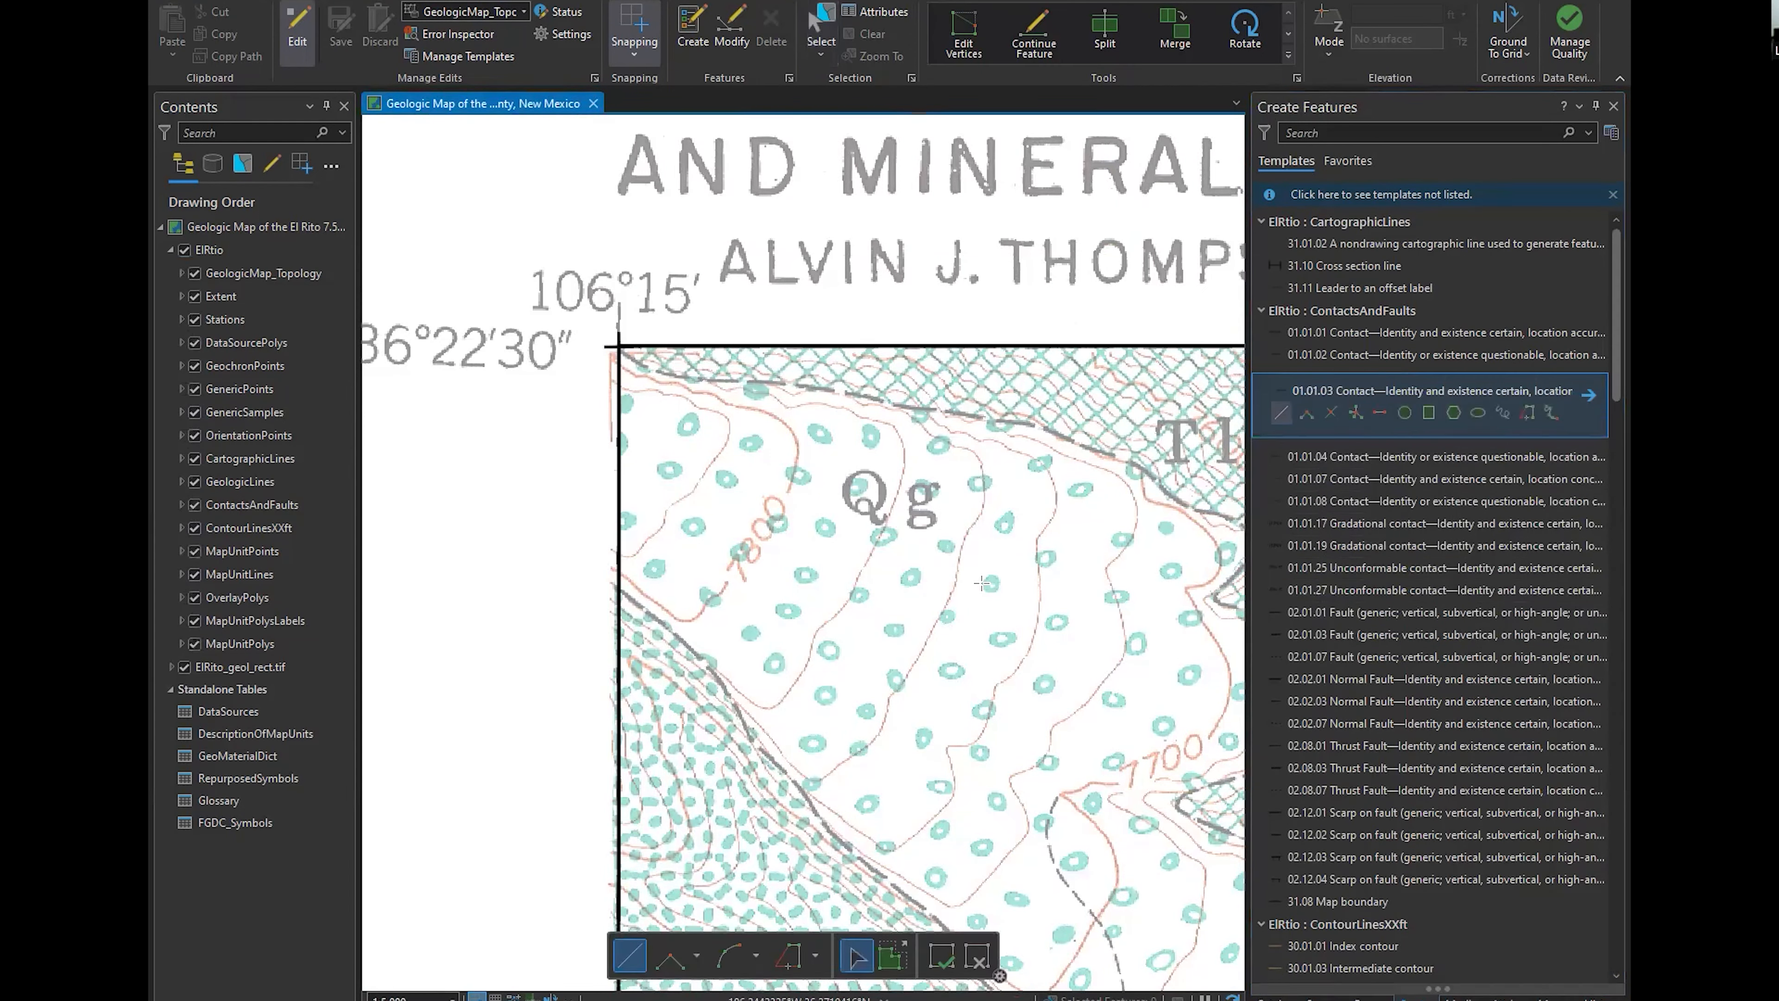
{"action": "left_click", "coordinate": [618, 346]}
{"action": "left_click", "coordinate": [642, 362]}
{"action": "left_click", "coordinate": [664, 370]}
{"action": "left_click", "coordinate": [709, 374]}
{"action": "left_click", "coordinate": [768, 379]}
{"action": "left_click", "coordinate": [840, 391]}
{"action": "left_click", "coordinate": [892, 401]}
{"action": "left_click", "coordinate": [976, 418]}
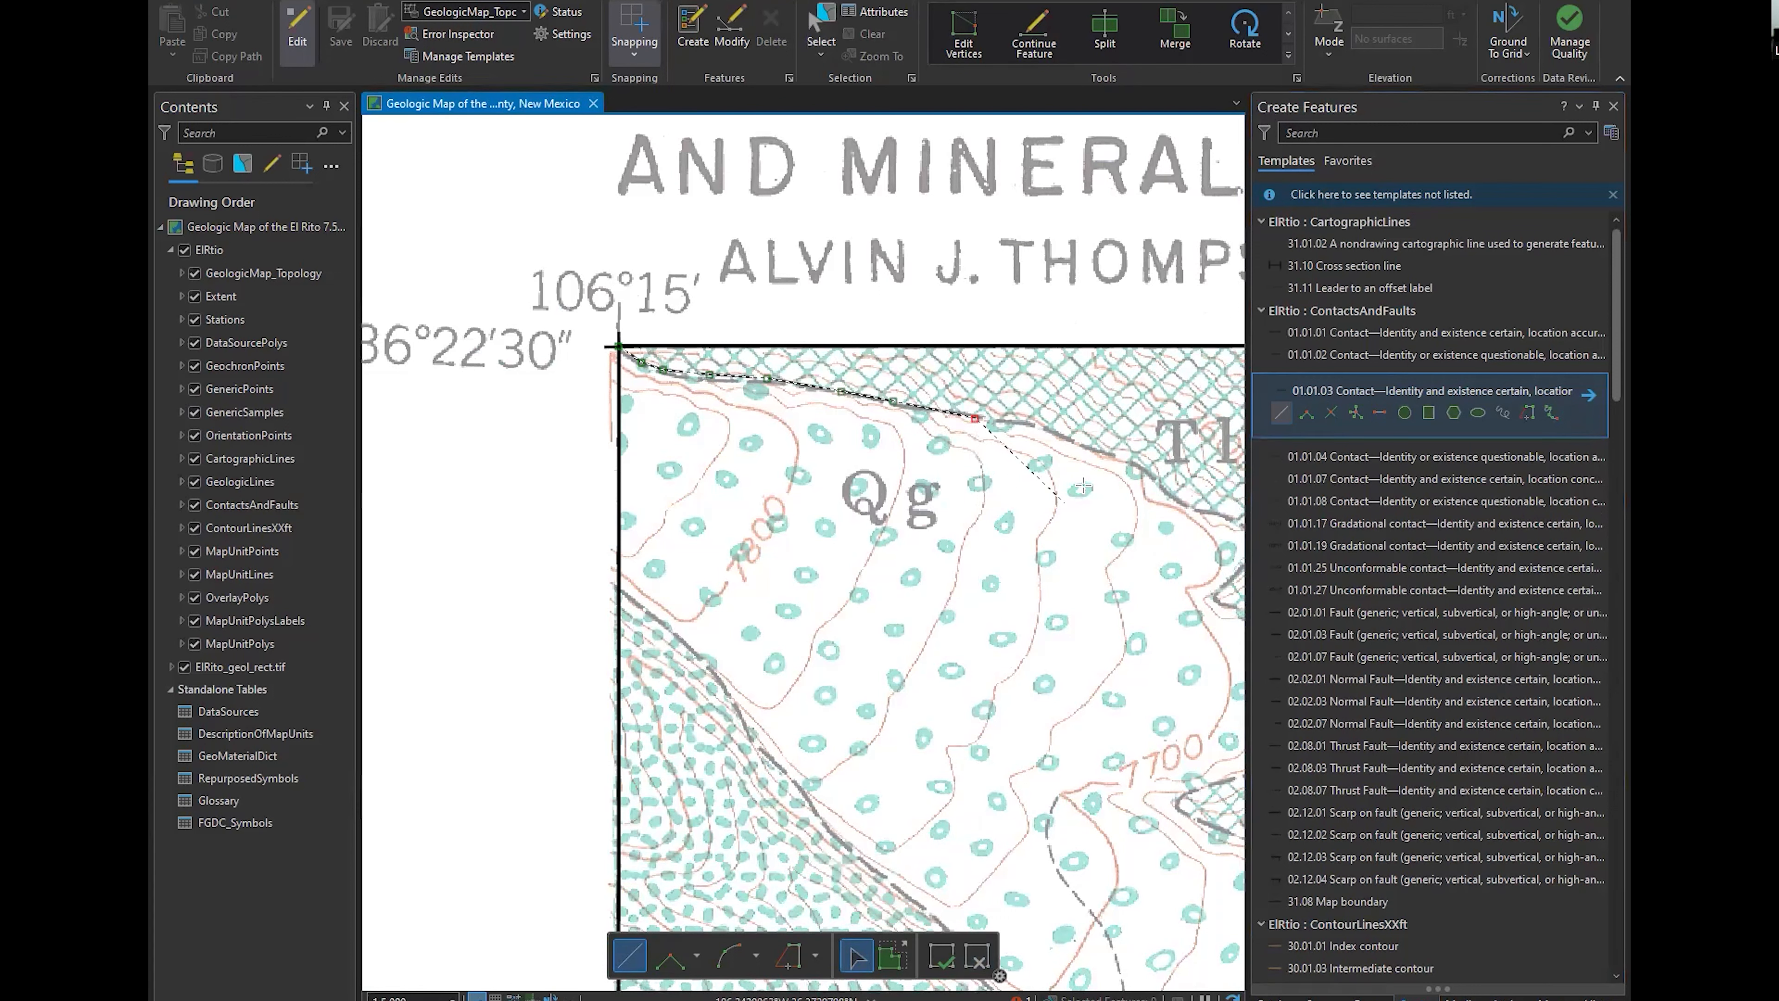
{"action": "key", "text": "Escape"}
Digitize a trial contact line along the northern edge of Qg from the map's northwest corner and discard the edit
{"action": "left_click", "coordinate": [618, 346]}
{"action": "left_click", "coordinate": [655, 374]}
{"action": "left_click", "coordinate": [820, 380]}
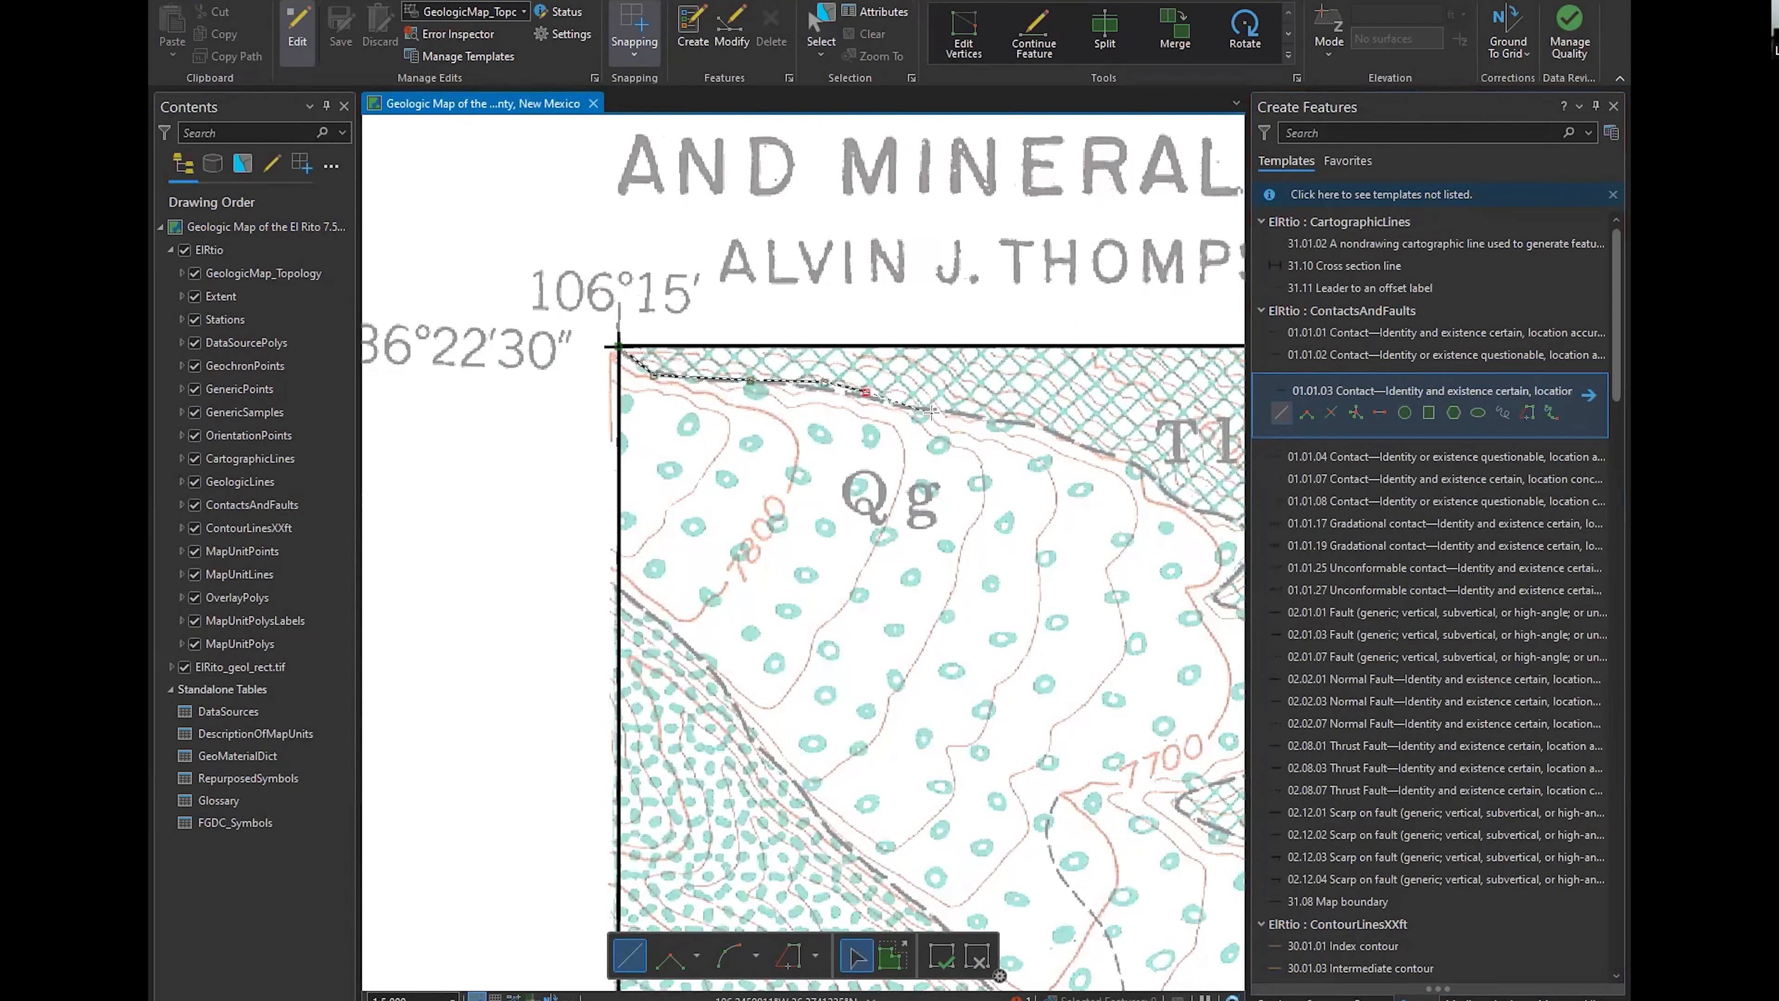
{"action": "left_click", "coordinate": [932, 412]}
{"action": "left_click", "coordinate": [994, 420]}
{"action": "left_click", "coordinate": [1041, 425]}
{"action": "double_click", "coordinate": [1041, 425]}
{"action": "left_click", "coordinate": [821, 22]}
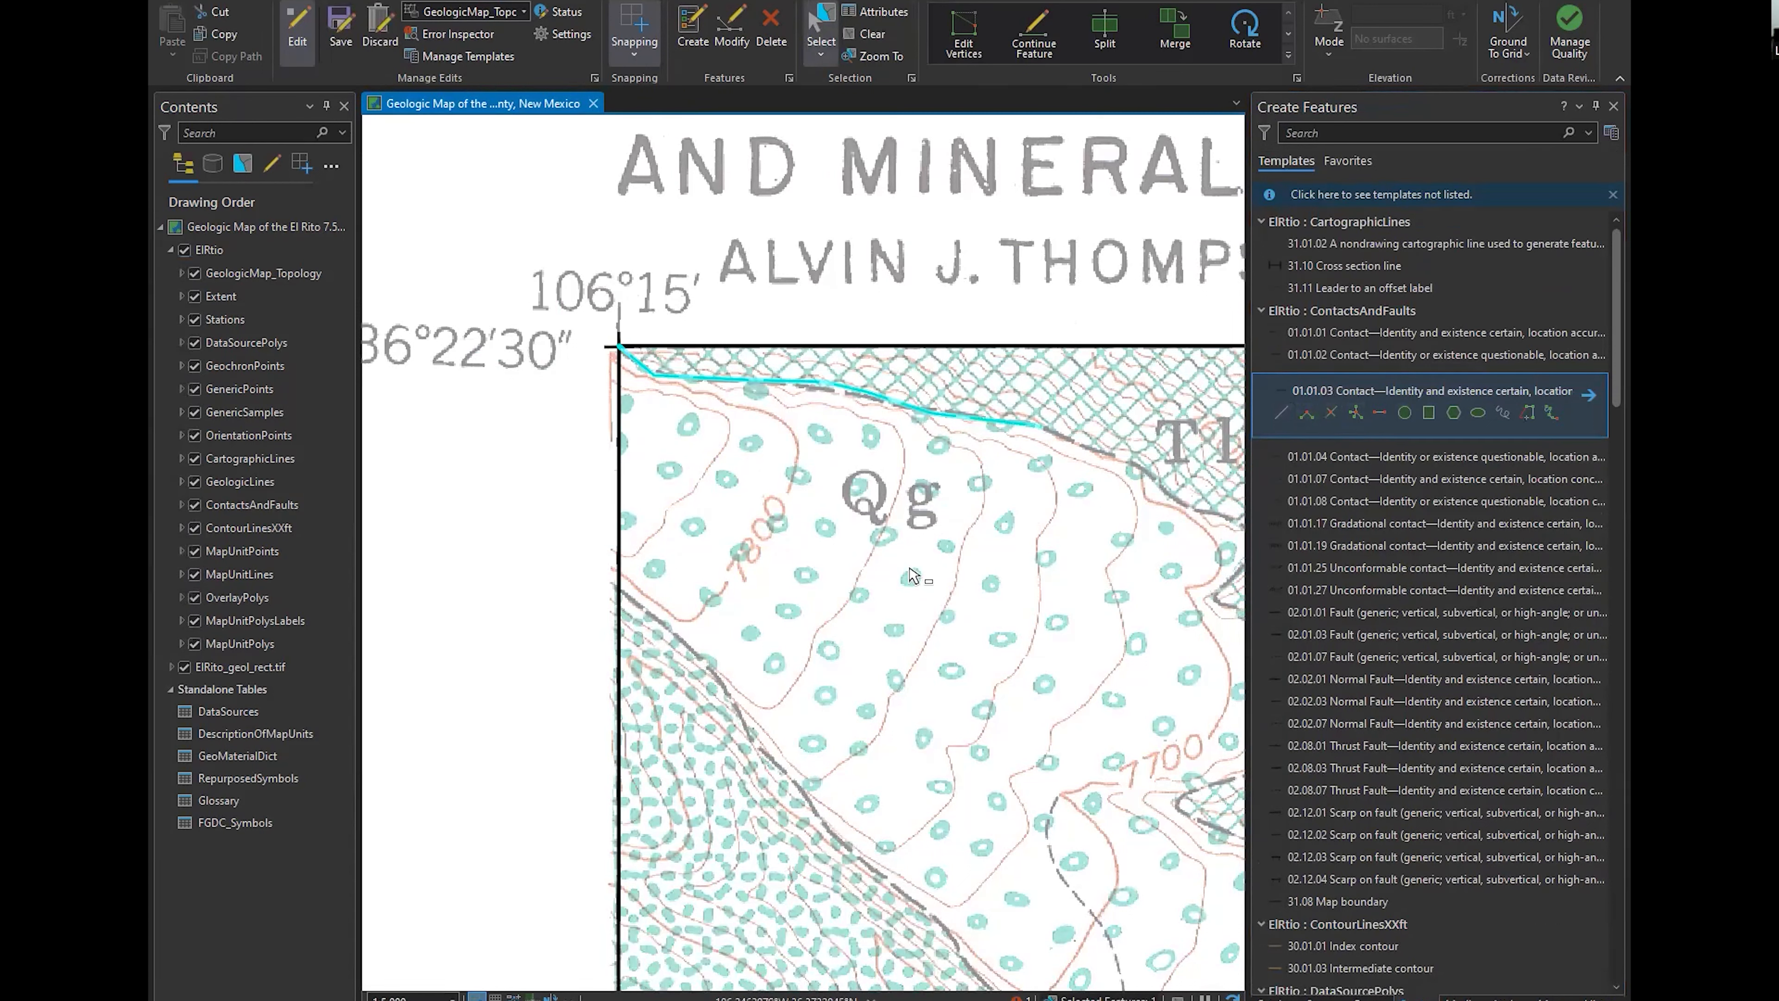
{"action": "left_click", "coordinate": [1281, 412]}
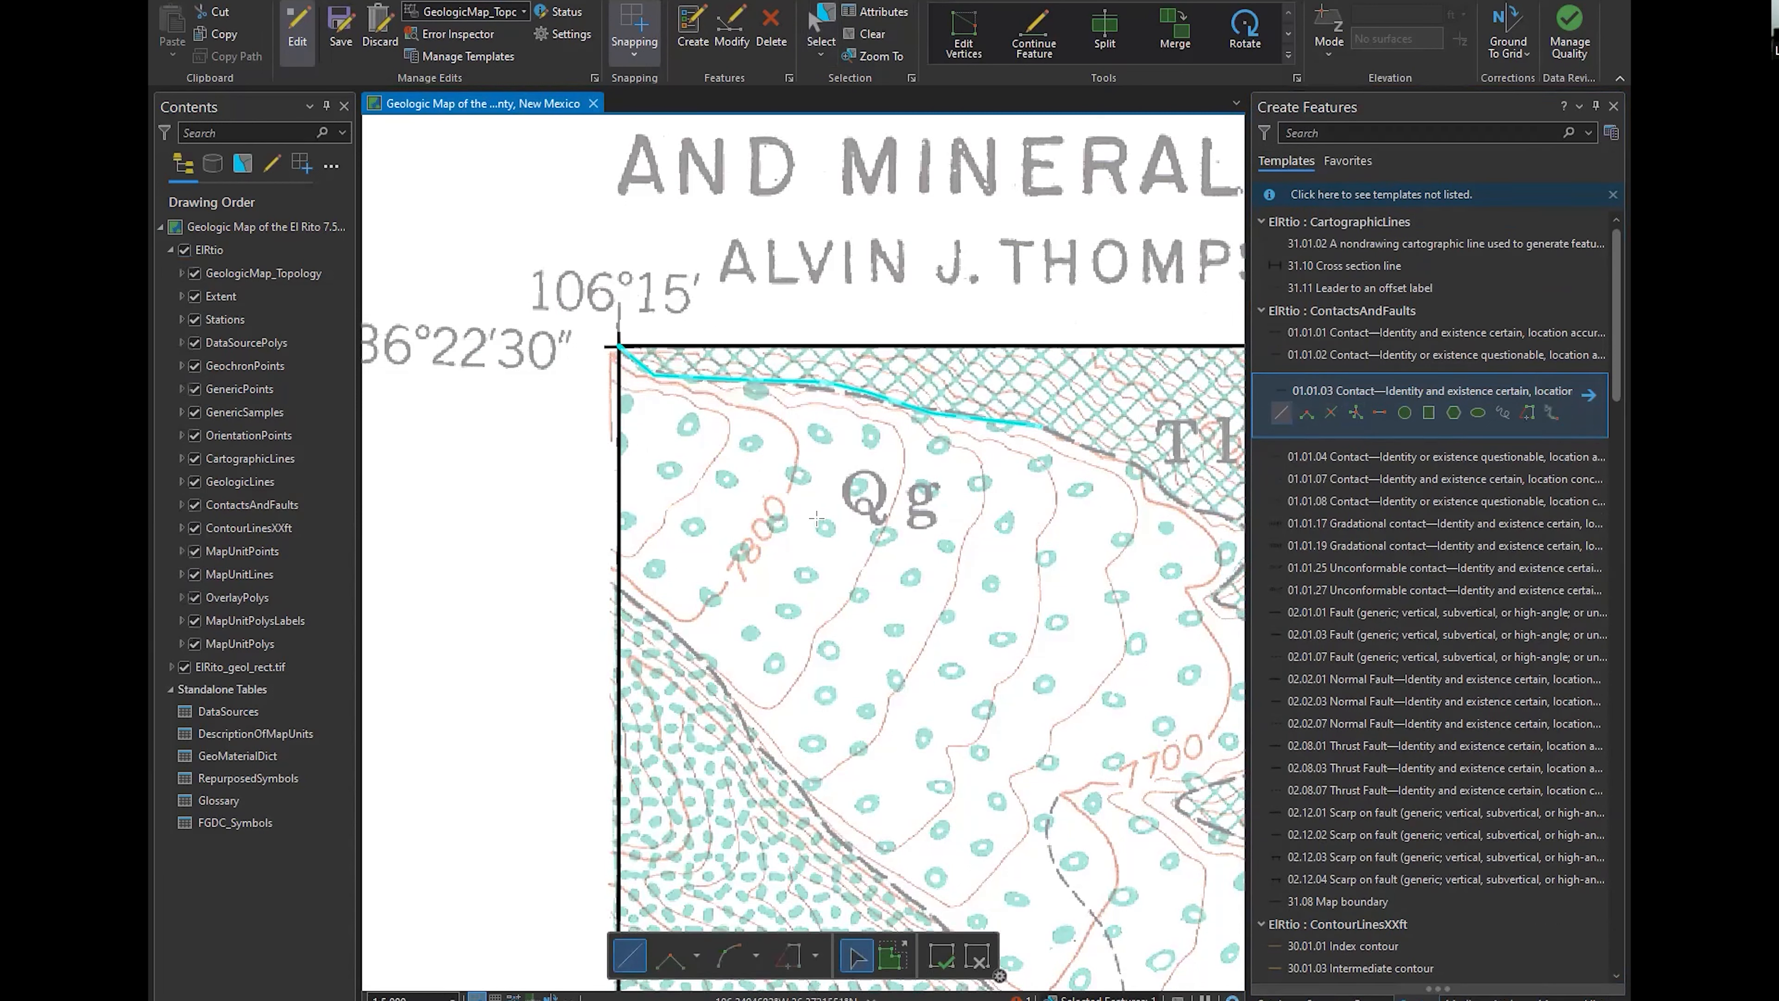
{"action": "left_click", "coordinate": [374, 45]}
Digitize a seven-vertex 01.01.03 contact along the northern Qg boundary, starting at the map's northwest corner, and save the edits
{"action": "left_click", "coordinate": [619, 346]}
{"action": "left_click", "coordinate": [649, 374]}
{"action": "left_click", "coordinate": [741, 384]}
{"action": "left_click", "coordinate": [829, 386]}
{"action": "left_click", "coordinate": [885, 400]}
{"action": "left_click", "coordinate": [967, 419]}
{"action": "left_click", "coordinate": [1023, 426]}
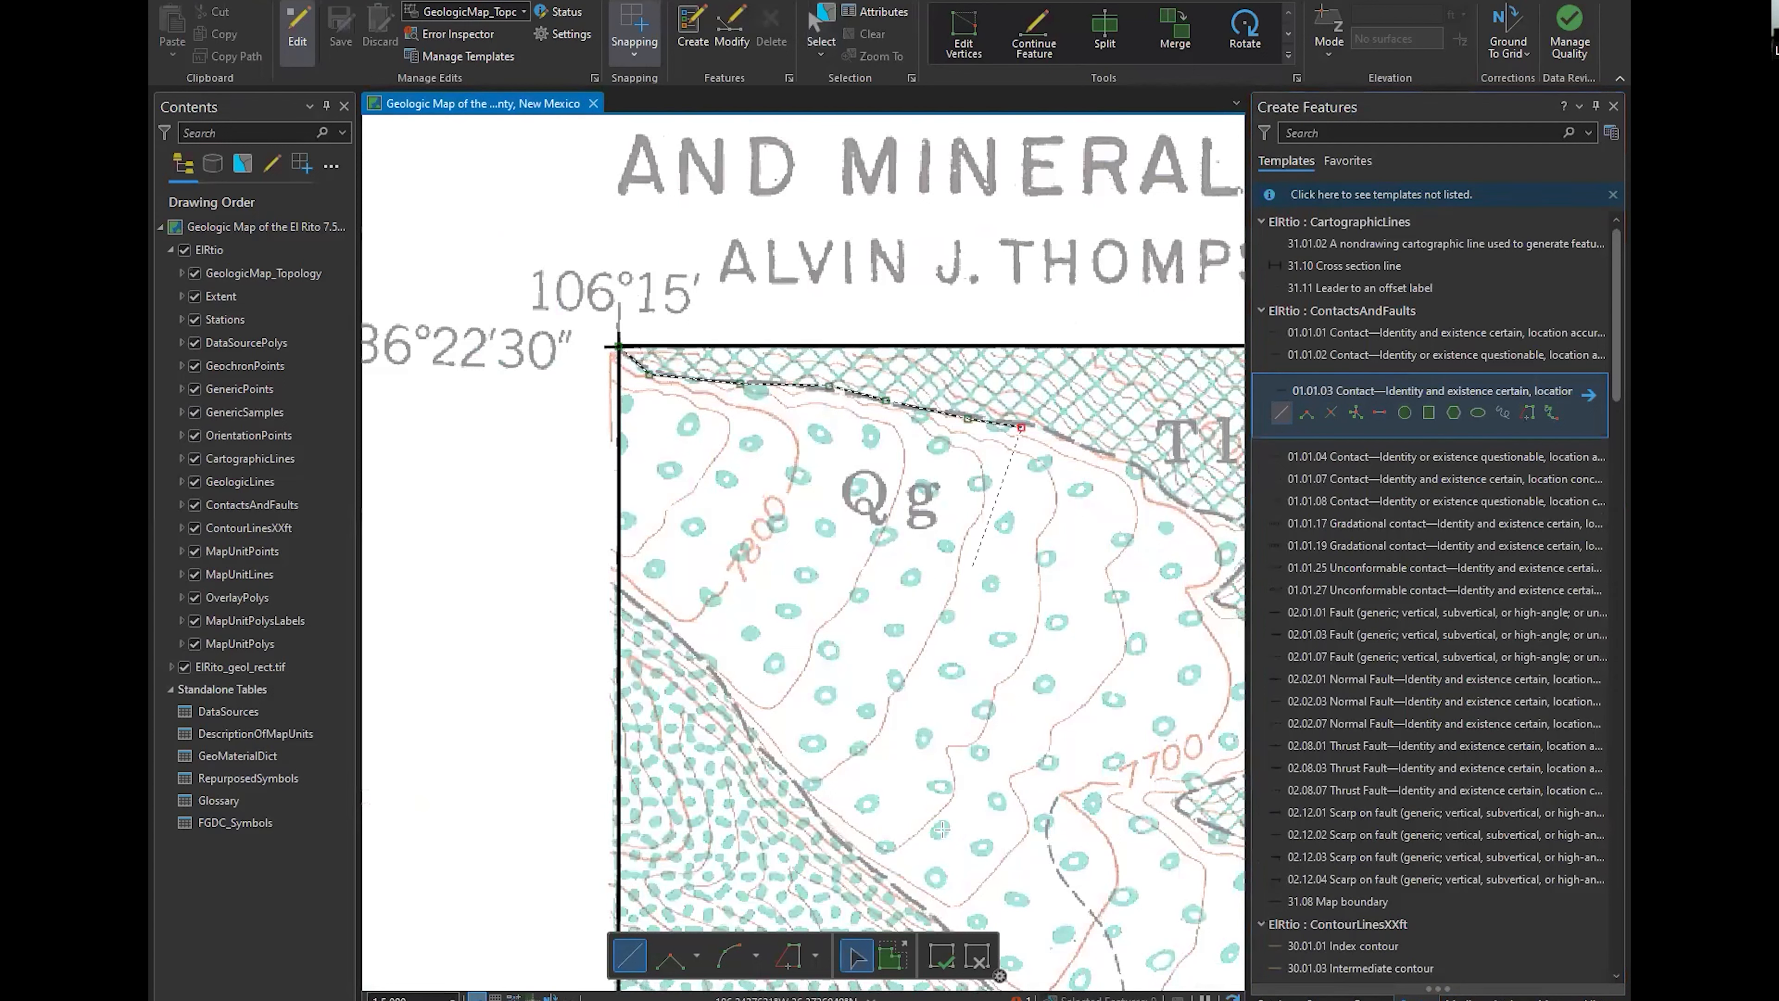
{"action": "left_click", "coordinate": [940, 958]}
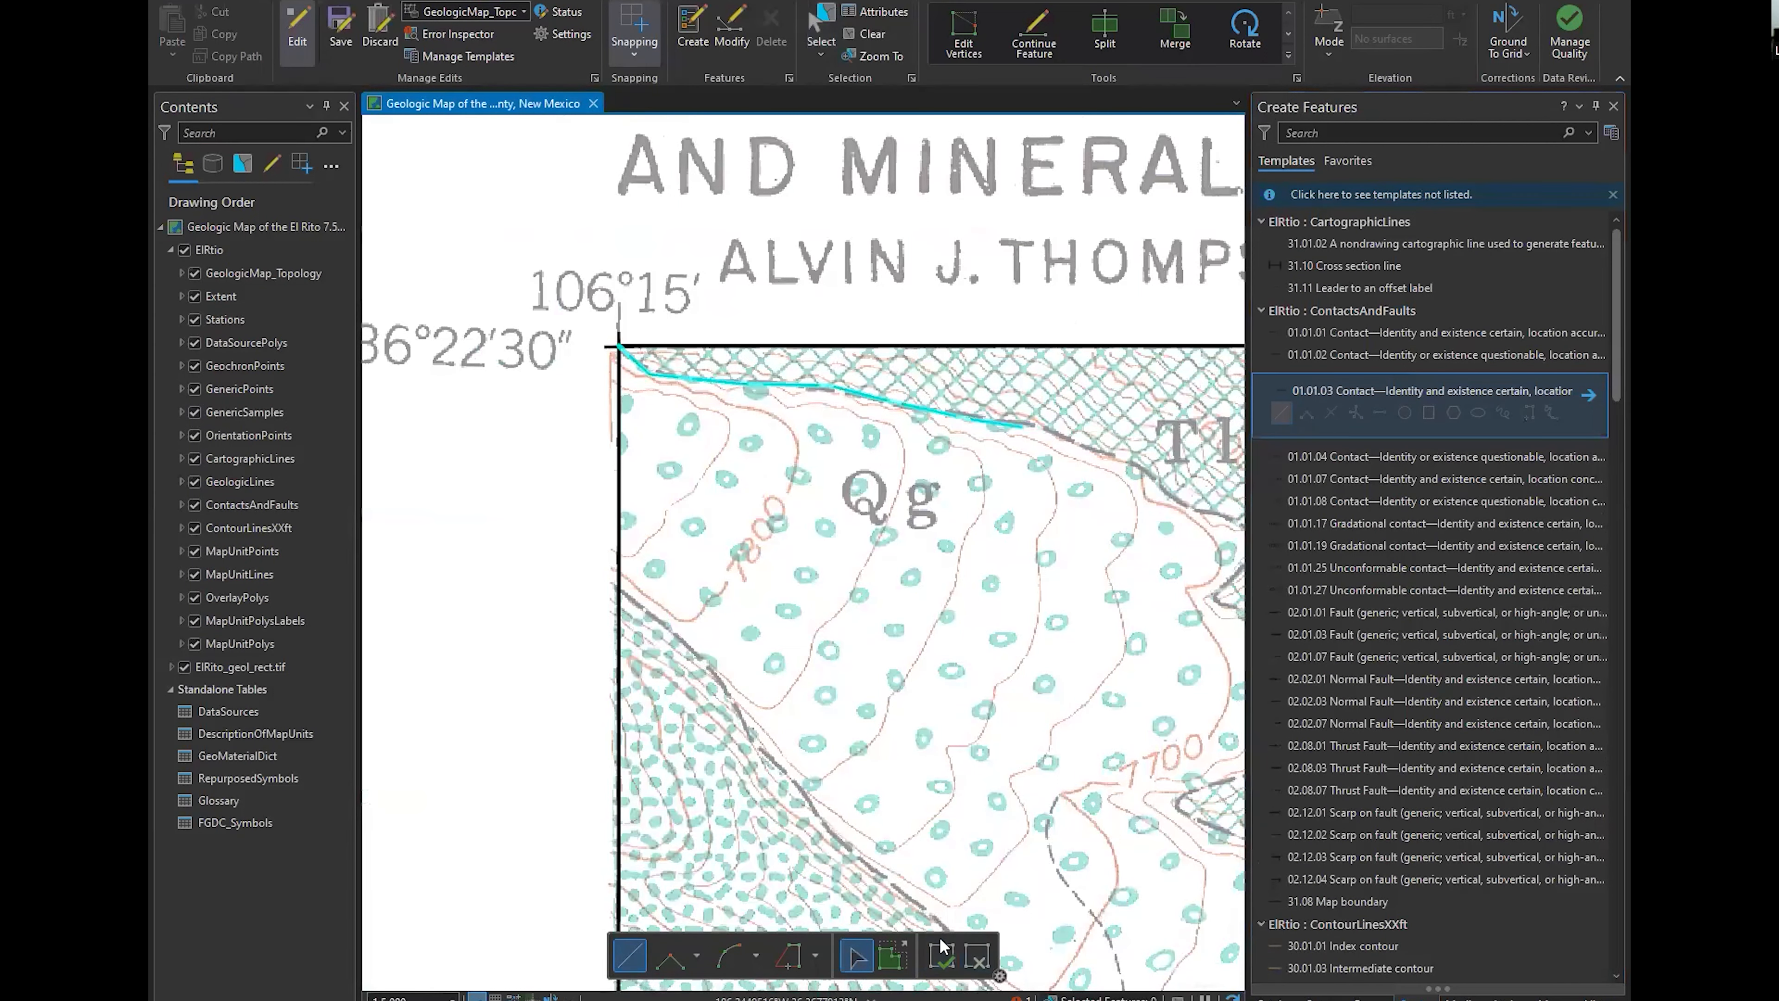
{"action": "left_click", "coordinate": [340, 31]}
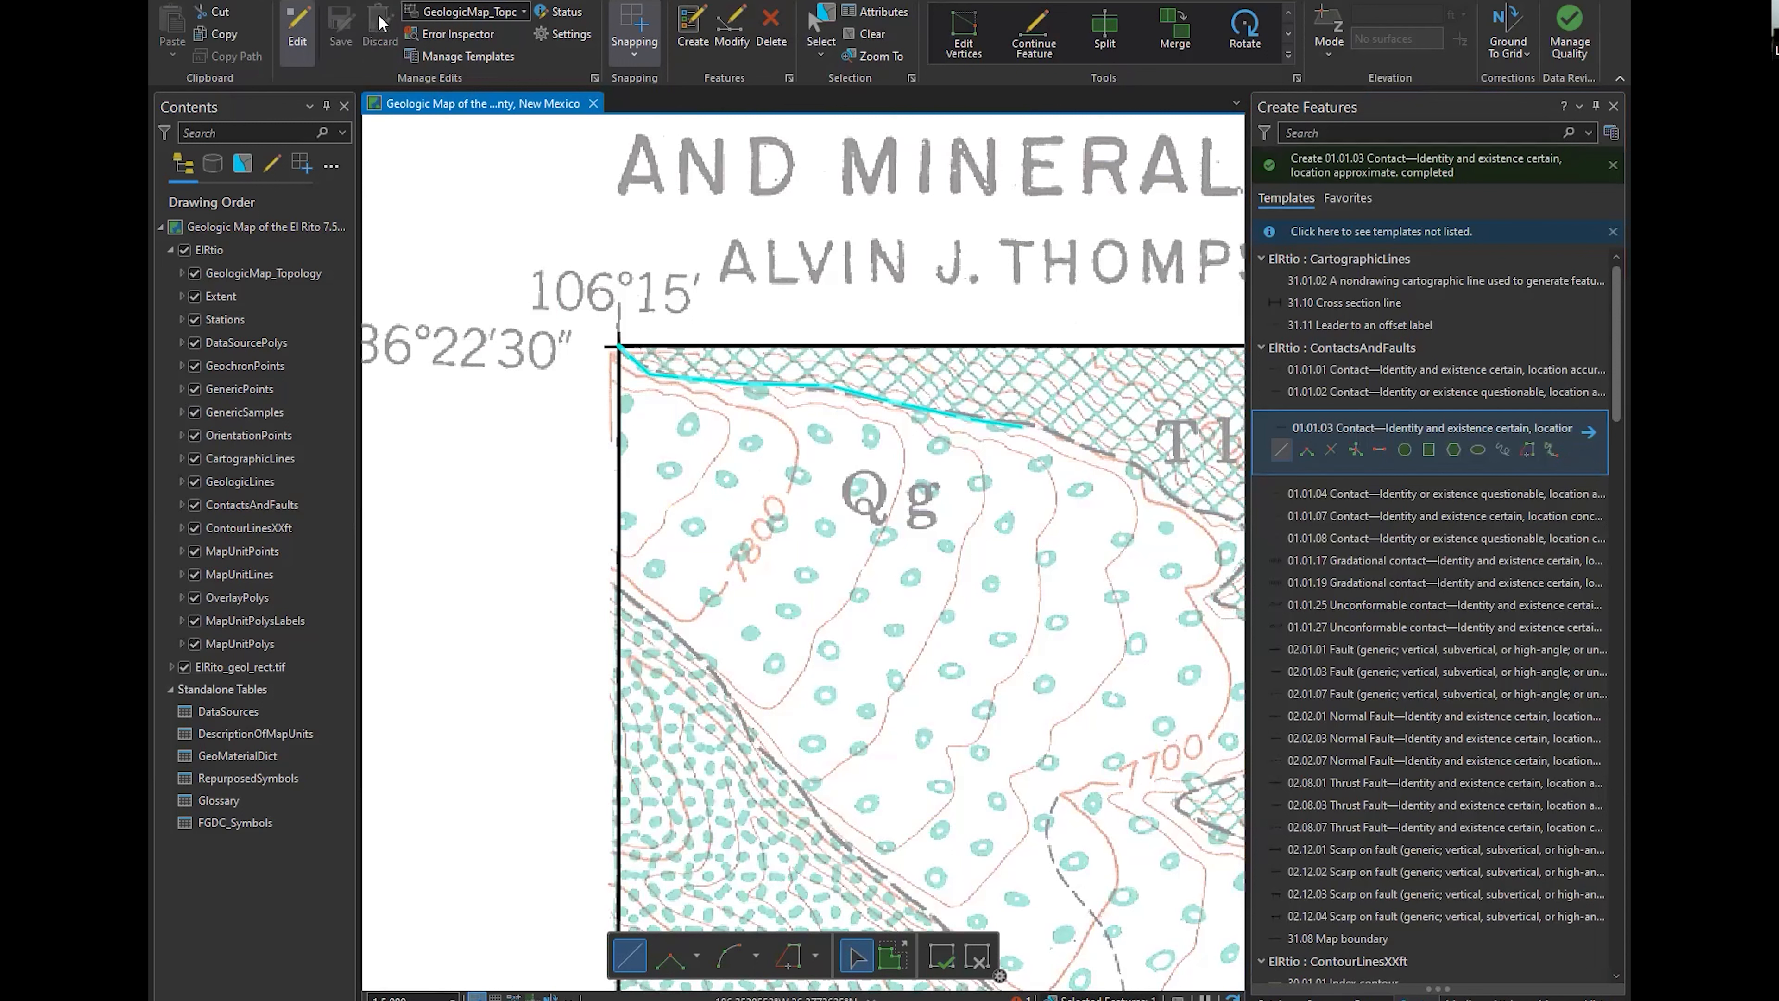
Delete the selected contact line along the northern Qg boundary
{"action": "left_click", "coordinate": [761, 44]}
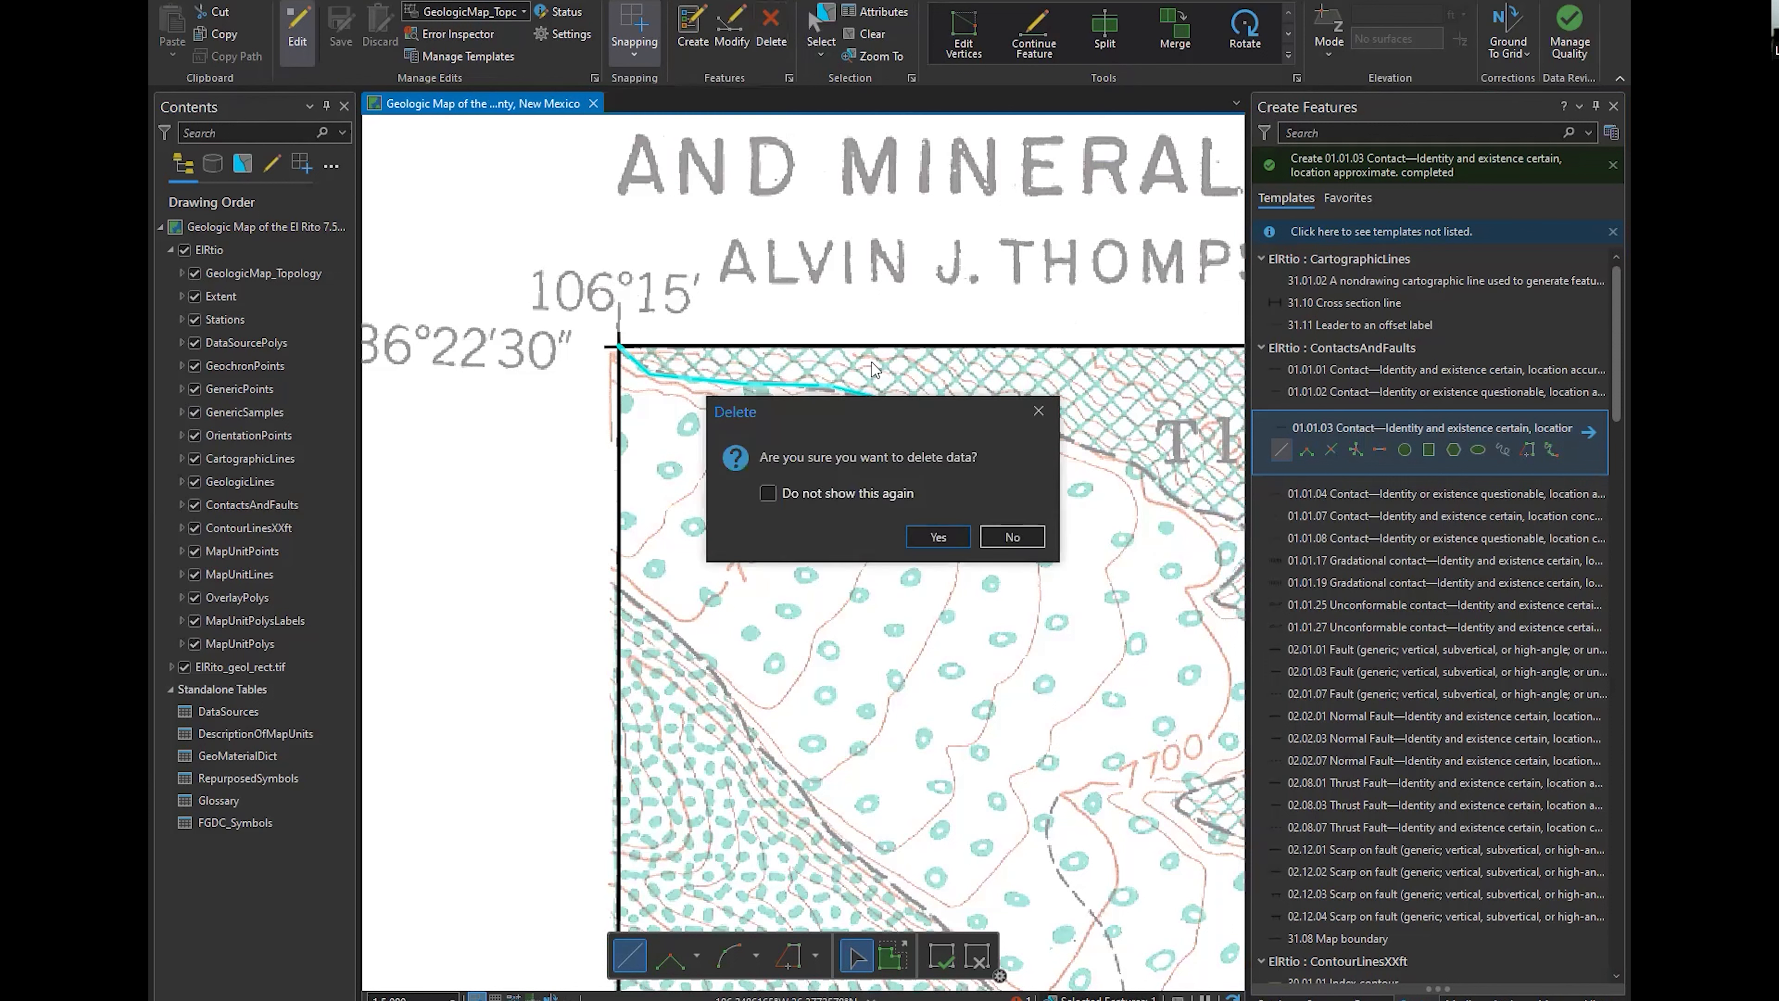
{"action": "left_click", "coordinate": [938, 536]}
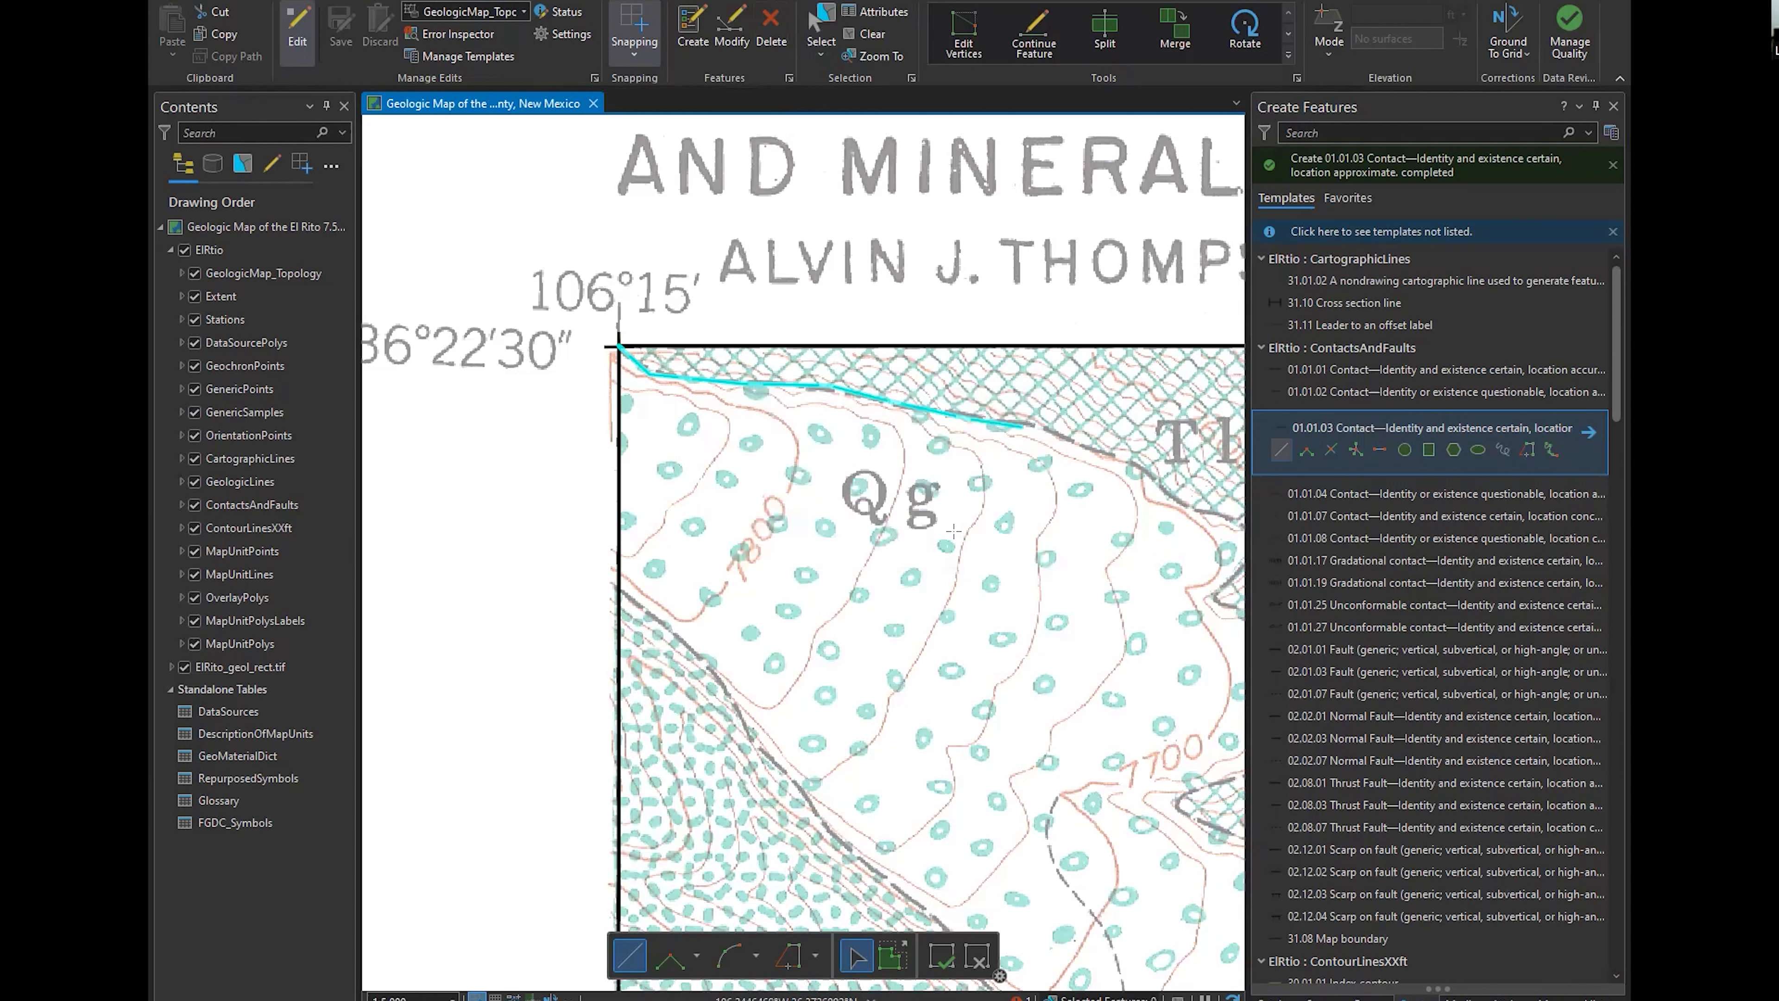
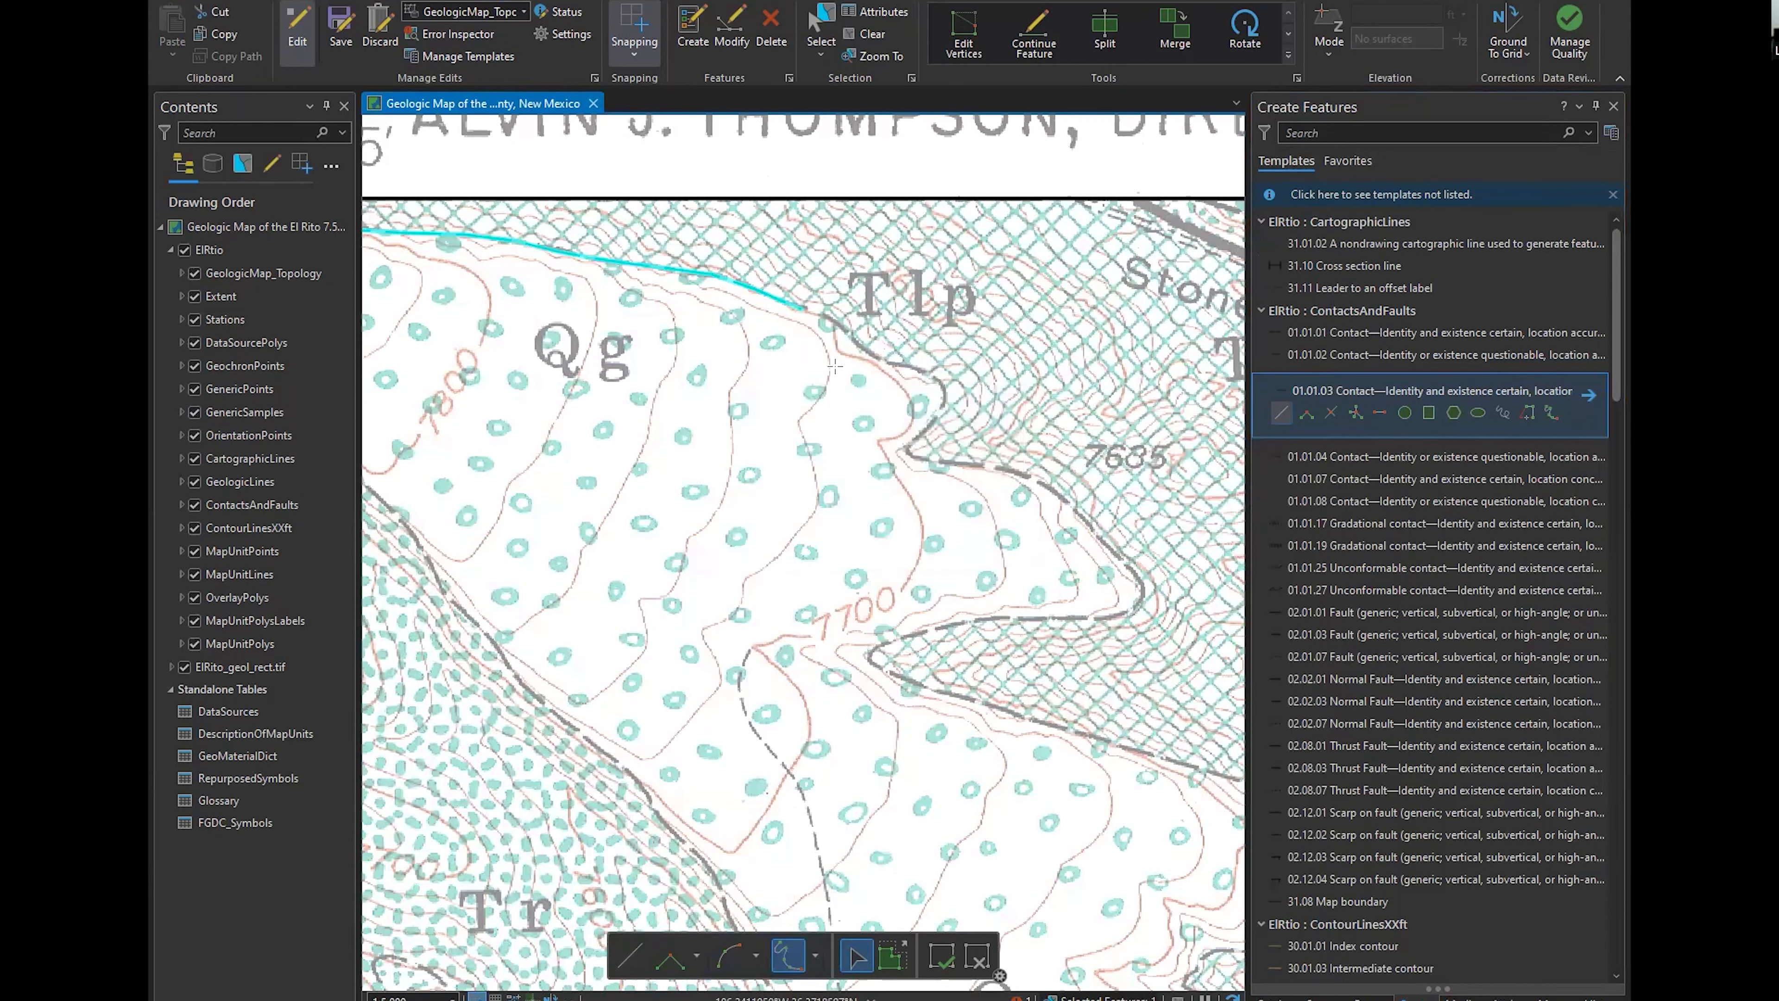
Stream the next 01.01.03 contact from the previous contact's end along the Qg–Tlp boundary to just past its sharp bend
{"action": "left_click", "coordinate": [801, 309]}
{"action": "double_click", "coordinate": [967, 463]}
Examine the vertices of the newly streamed contact and how closely it follows the scanned Qg–Tlp boundary
{"action": "left_click", "coordinate": [963, 35]}
{"action": "scroll", "coordinate": [923, 369], "scroll_direction": "up", "scroll_amount": 4}
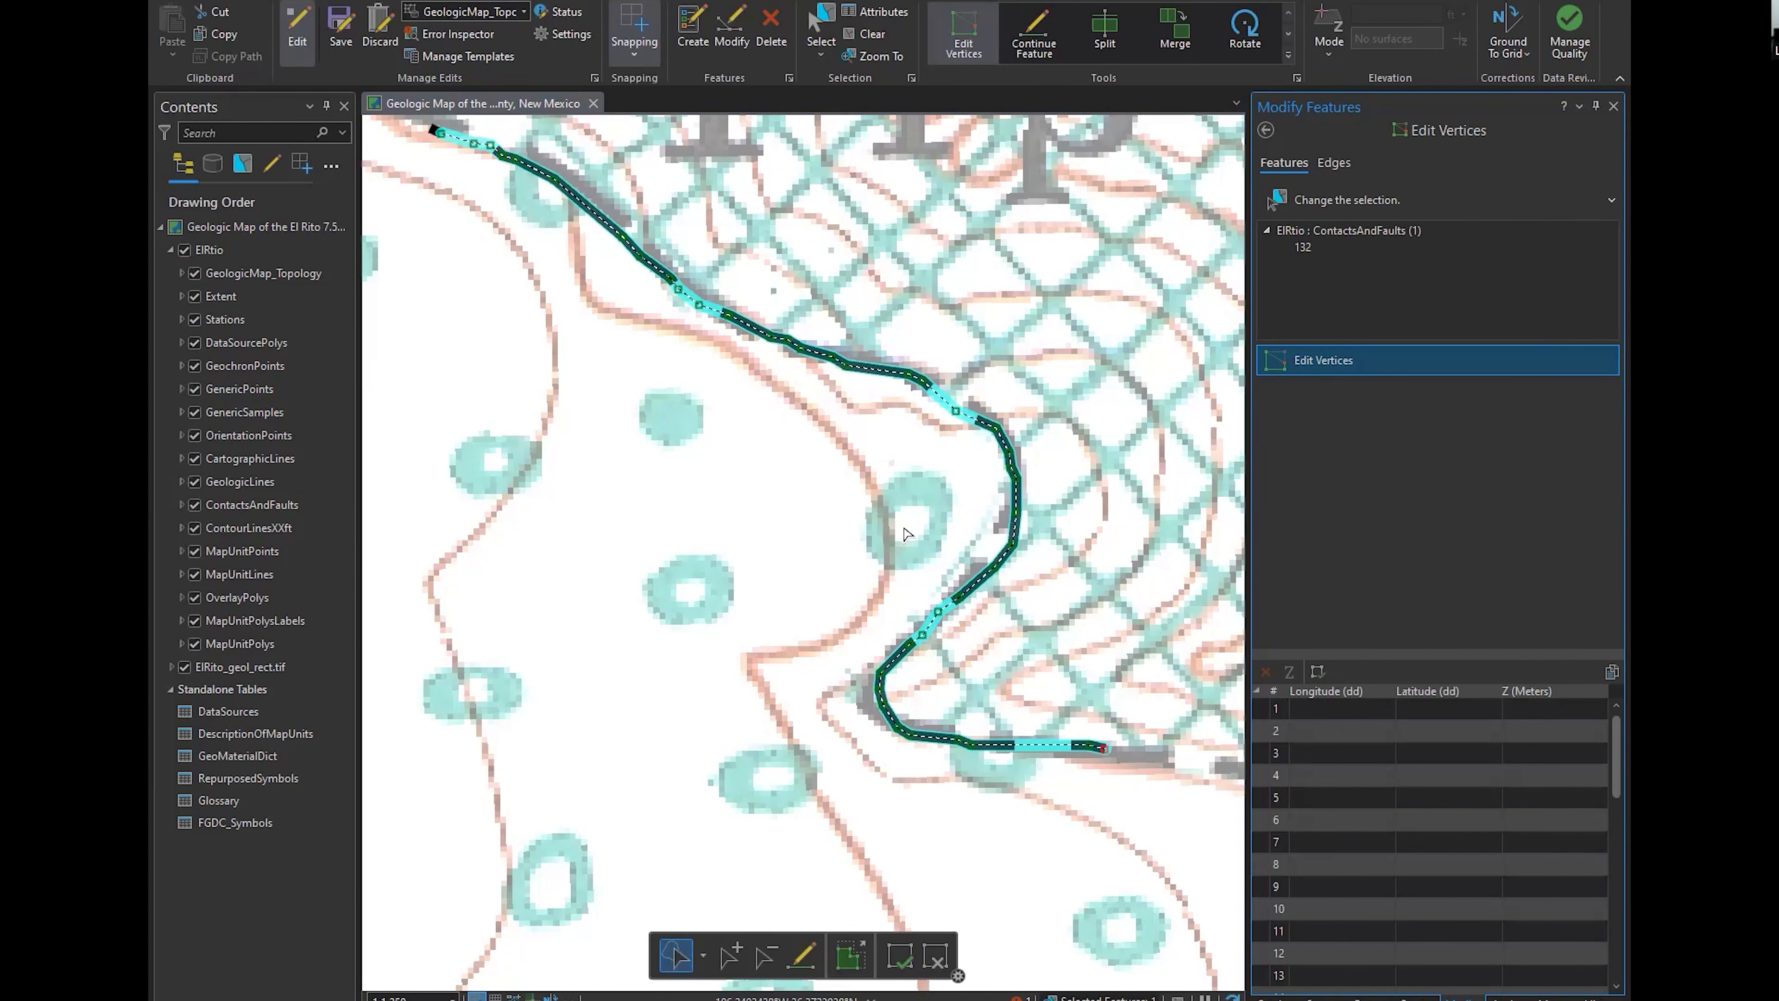
{"action": "scroll", "coordinate": [923, 357], "scroll_direction": "up", "scroll_amount": 5}
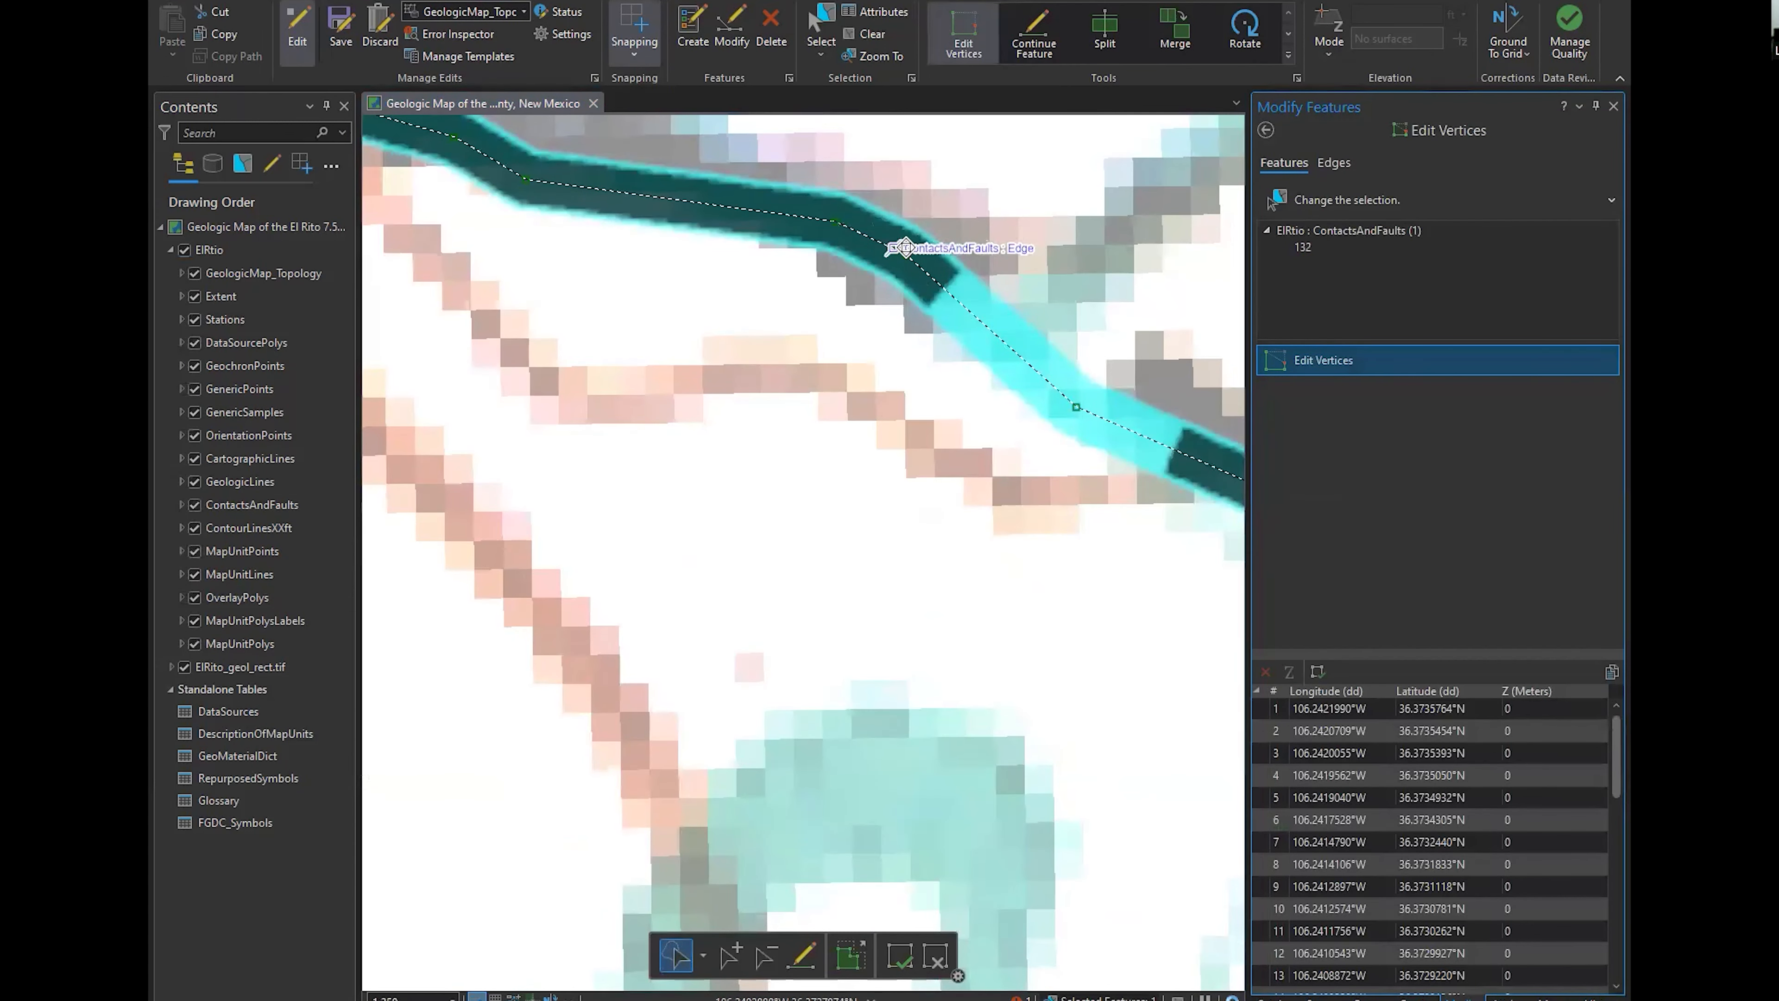
{"action": "left_click_drag", "start_coordinate": [849, 325], "coordinate": [909, 443]}
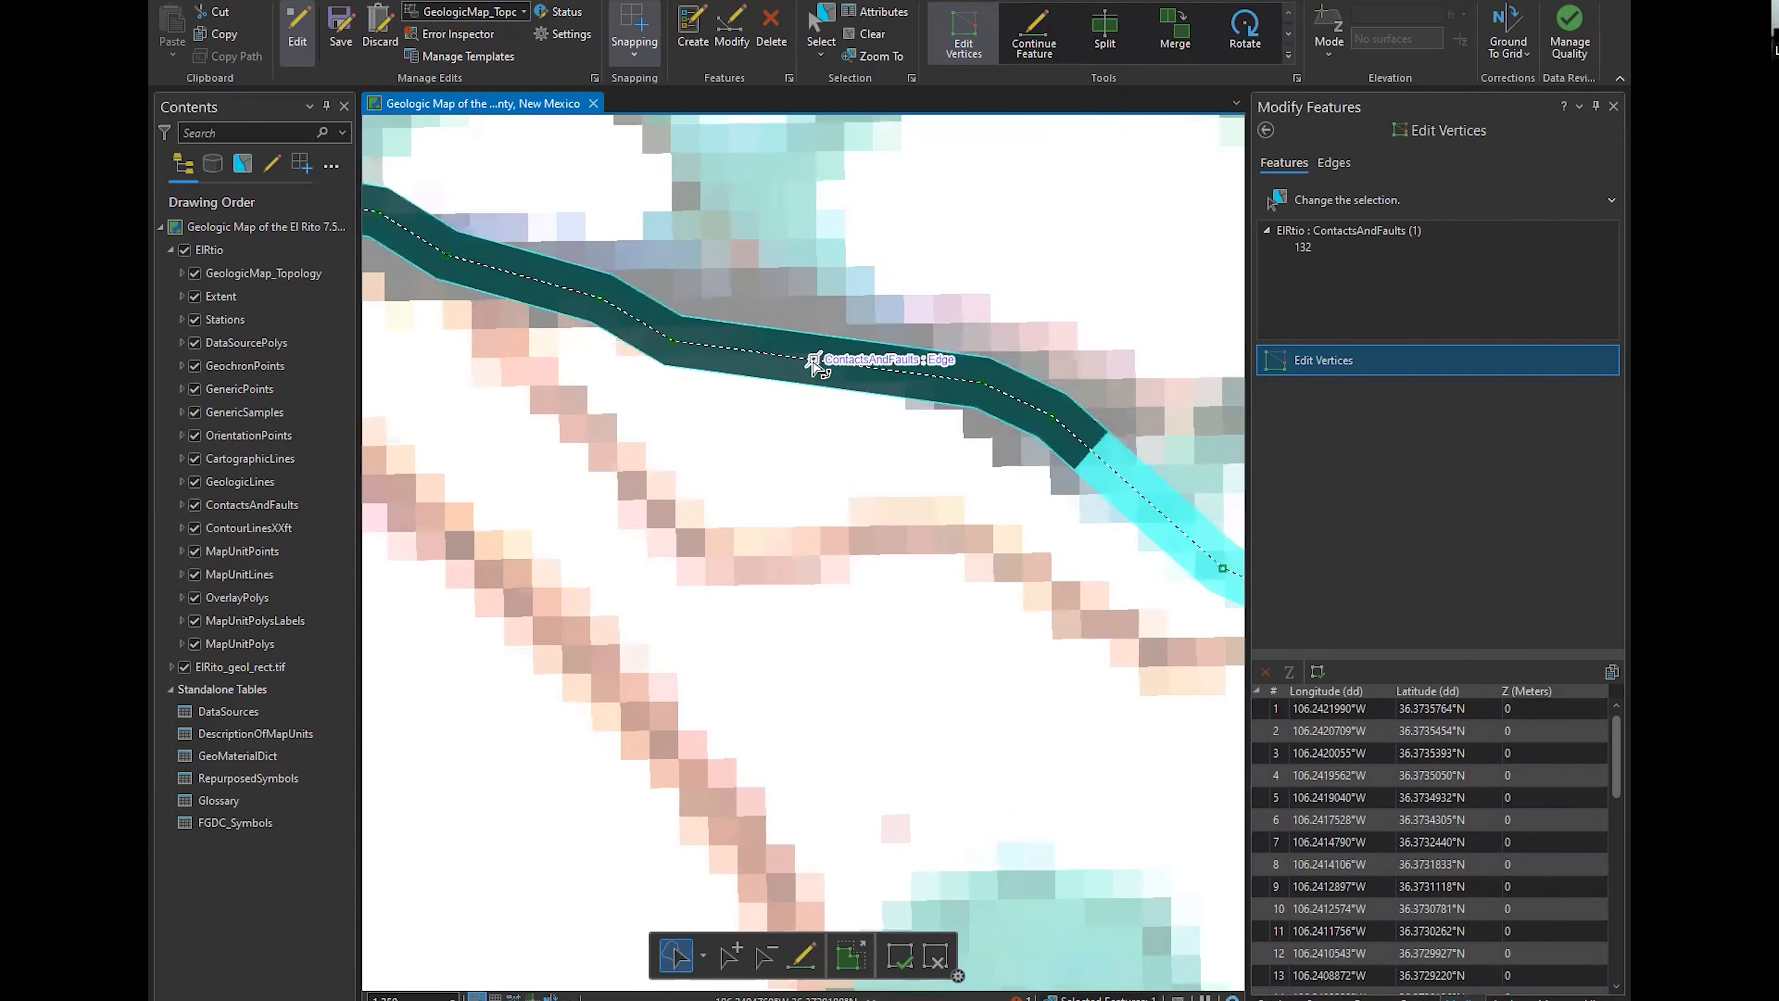
{"action": "right_click", "coordinate": [816, 368]}
{"action": "left_click", "coordinate": [758, 405]}
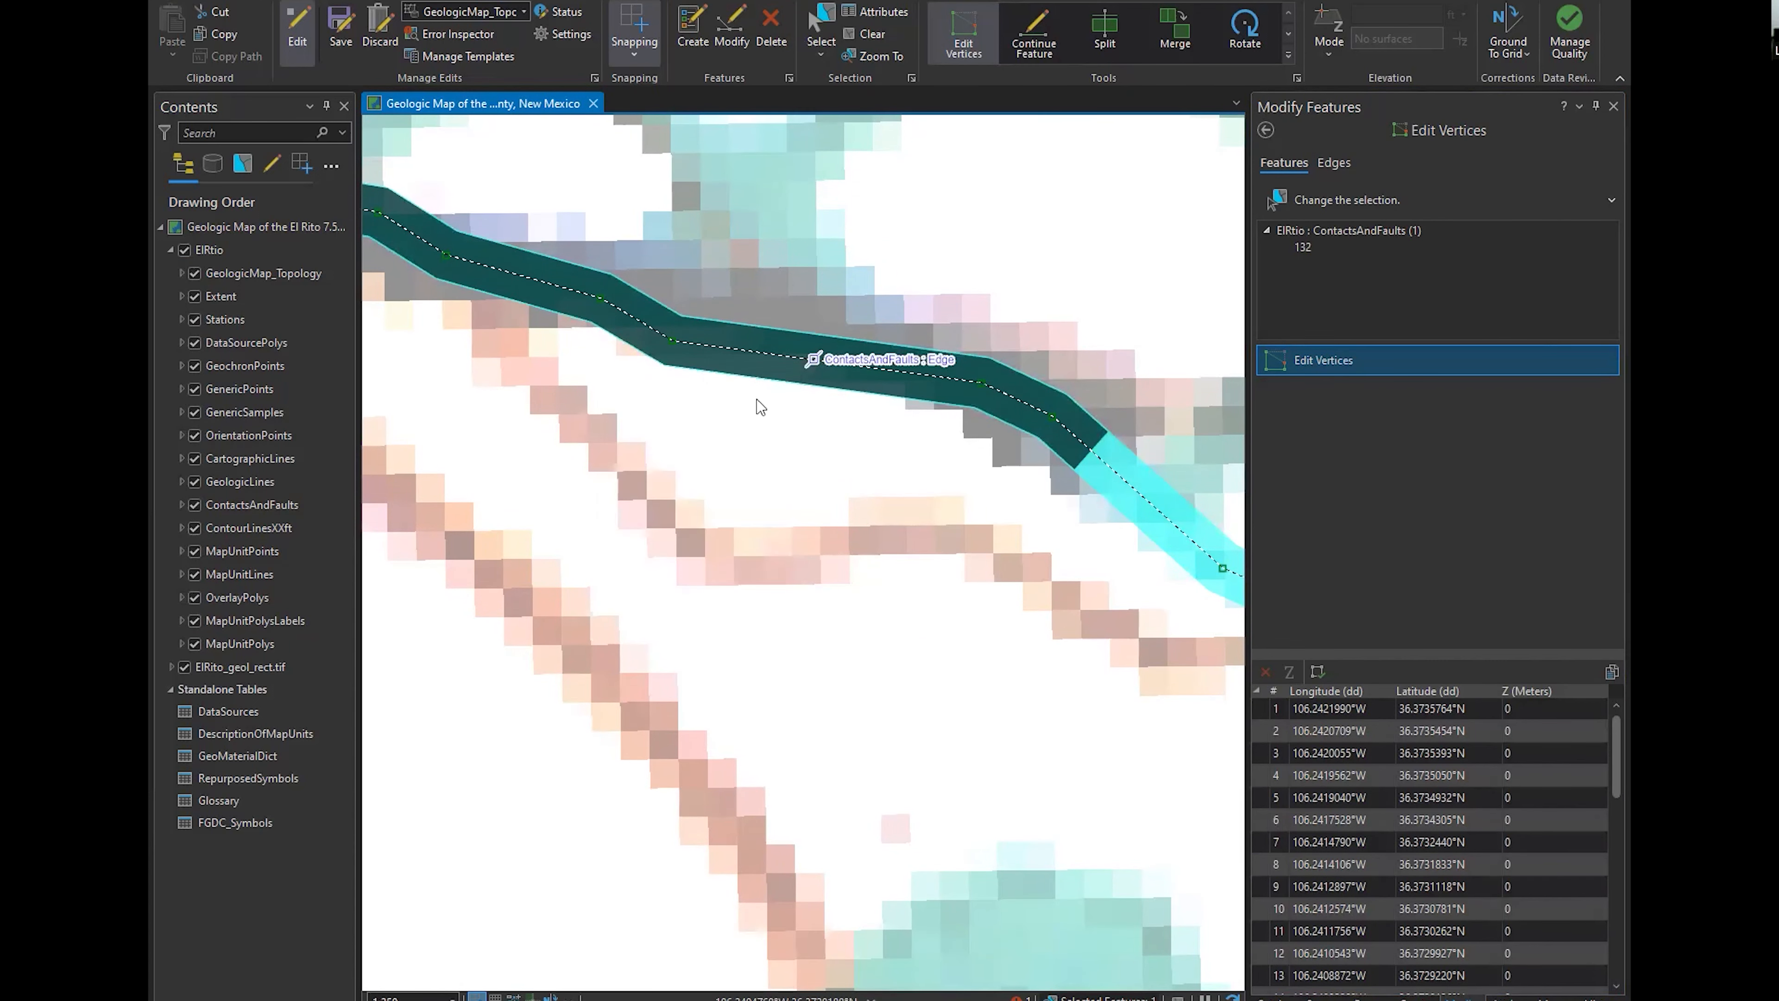
{"action": "scroll", "coordinate": [770, 424], "scroll_direction": "down", "scroll_amount": 3}
{"action": "scroll", "coordinate": [823, 497], "scroll_direction": "down", "scroll_amount": 2}
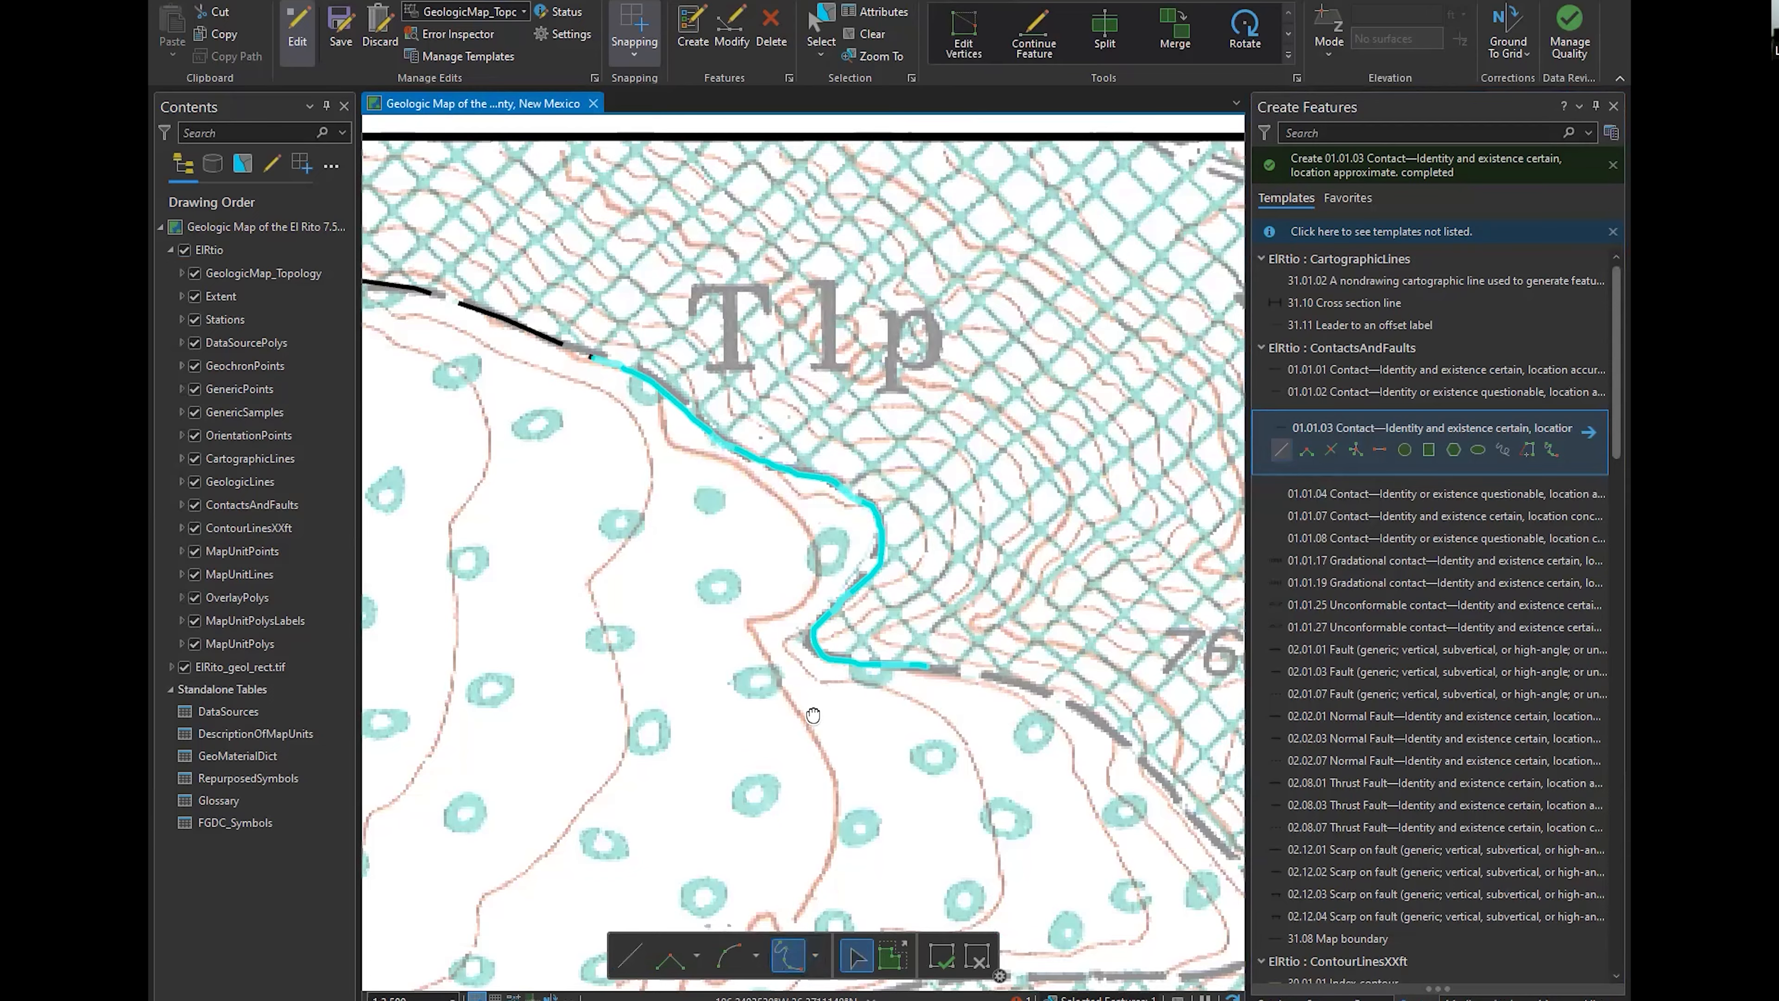
Digitize a Freehand 01.01.03 contact from the last endpoint southeast around the Qg lobe and back west along its lower edge
{"action": "scroll", "coordinate": [871, 495], "scroll_direction": "up", "scroll_amount": 2}
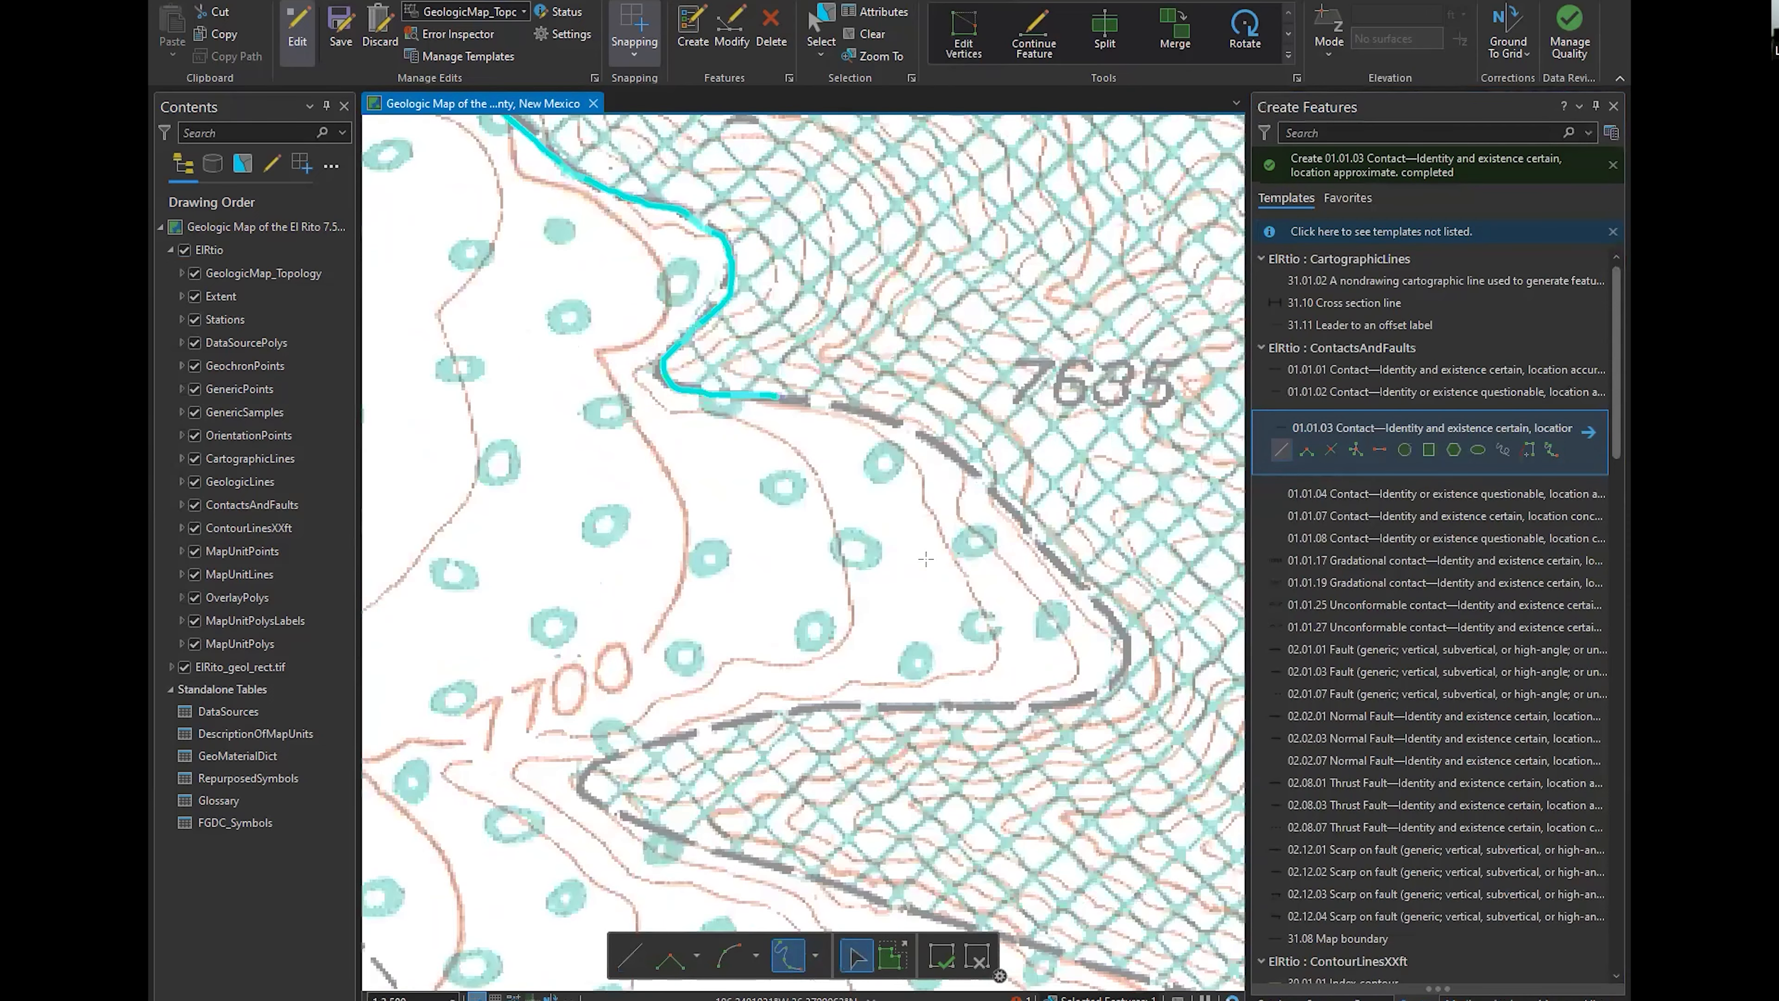
{"action": "left_click", "coordinate": [1503, 449]}
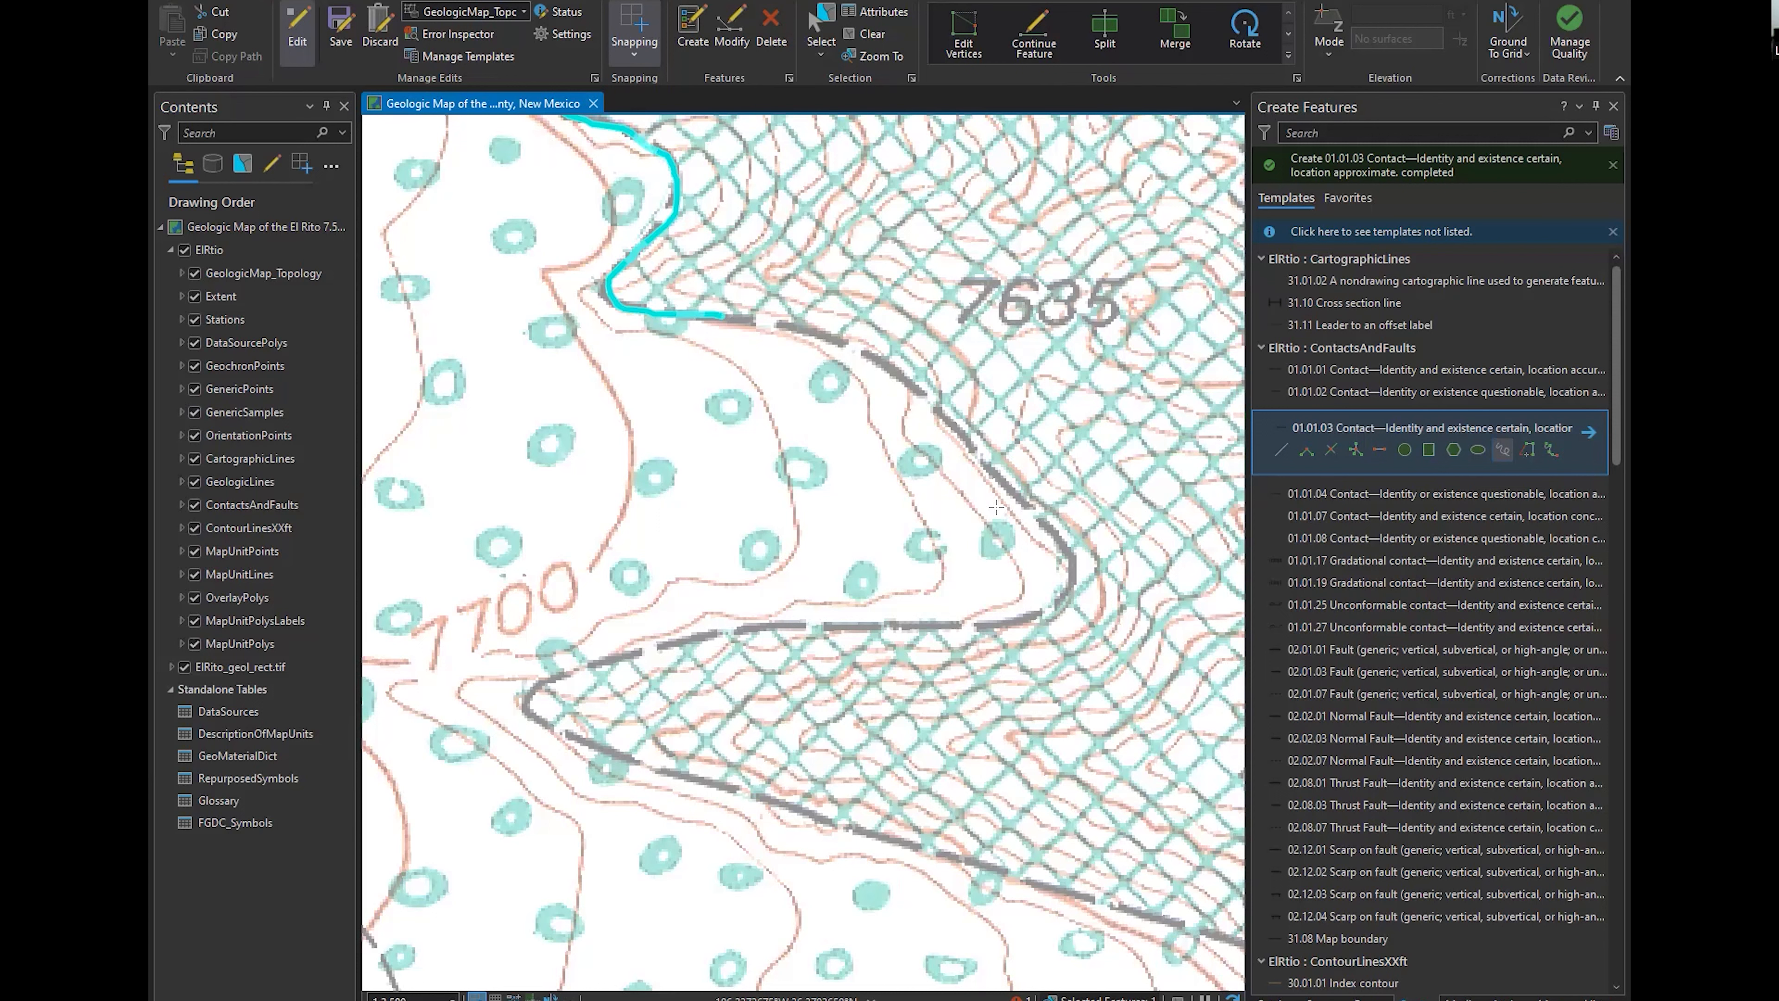
{"action": "left_click", "coordinate": [1503, 449]}
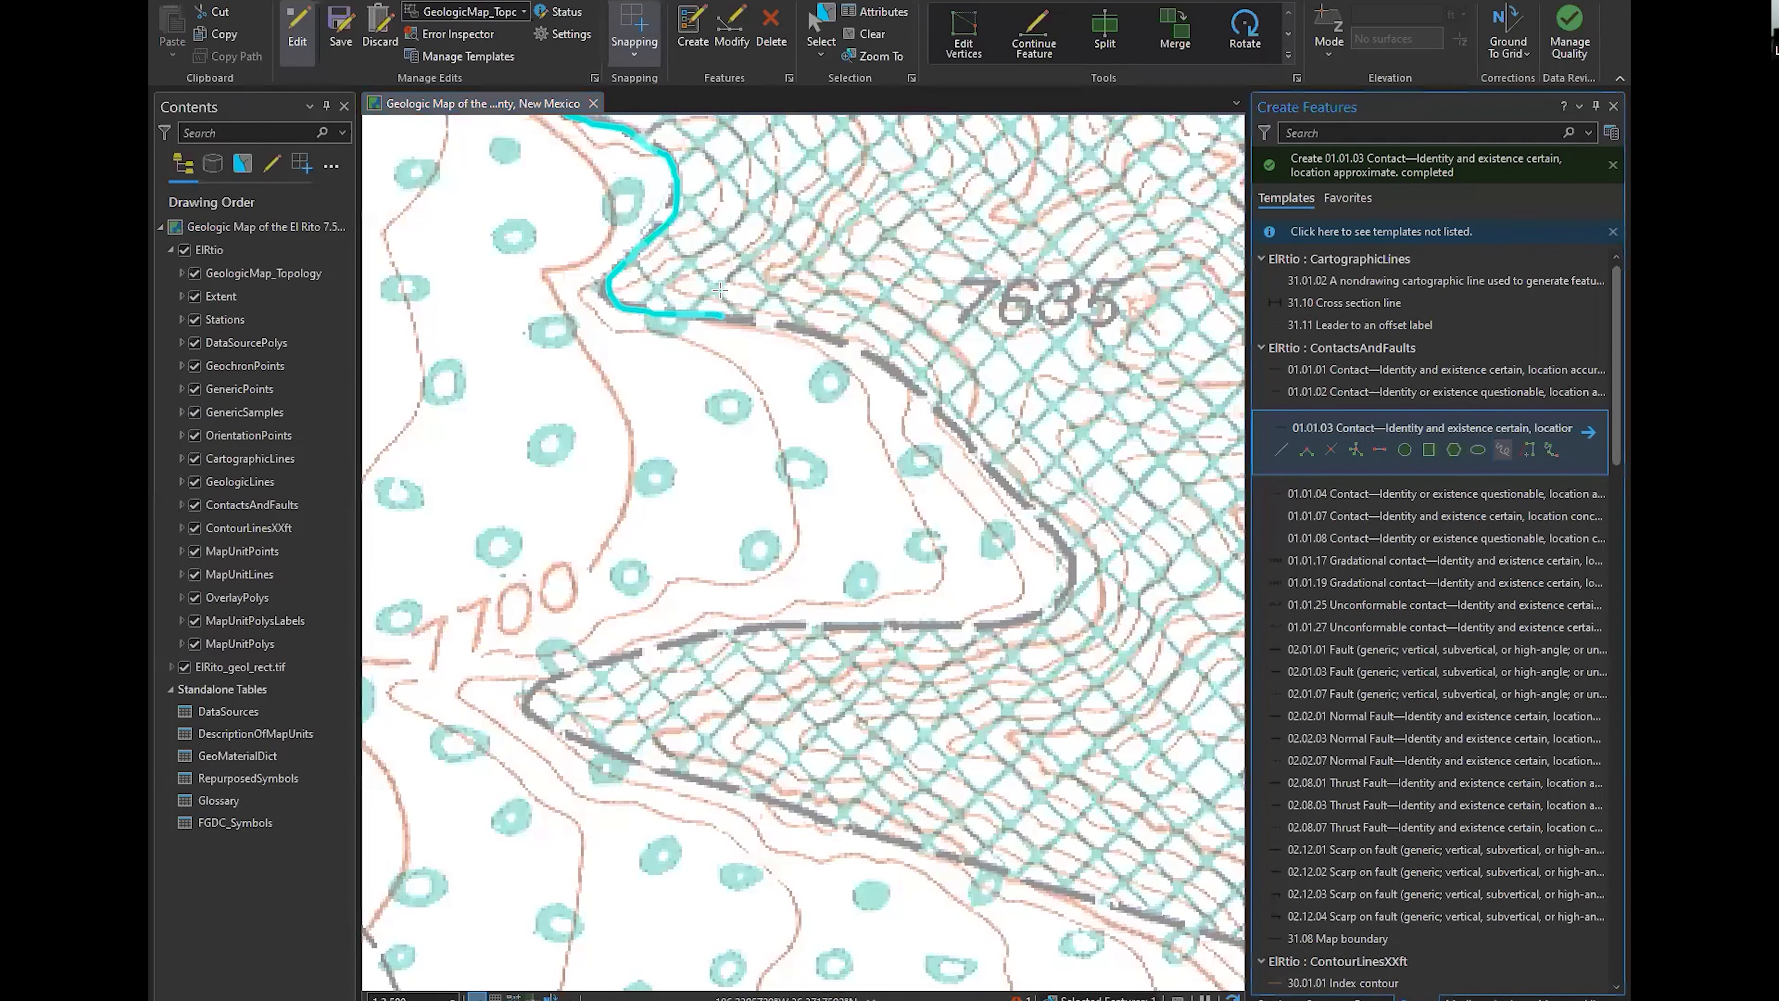
{"action": "left_click", "coordinate": [723, 316]}
{"action": "left_click", "coordinate": [723, 316]}
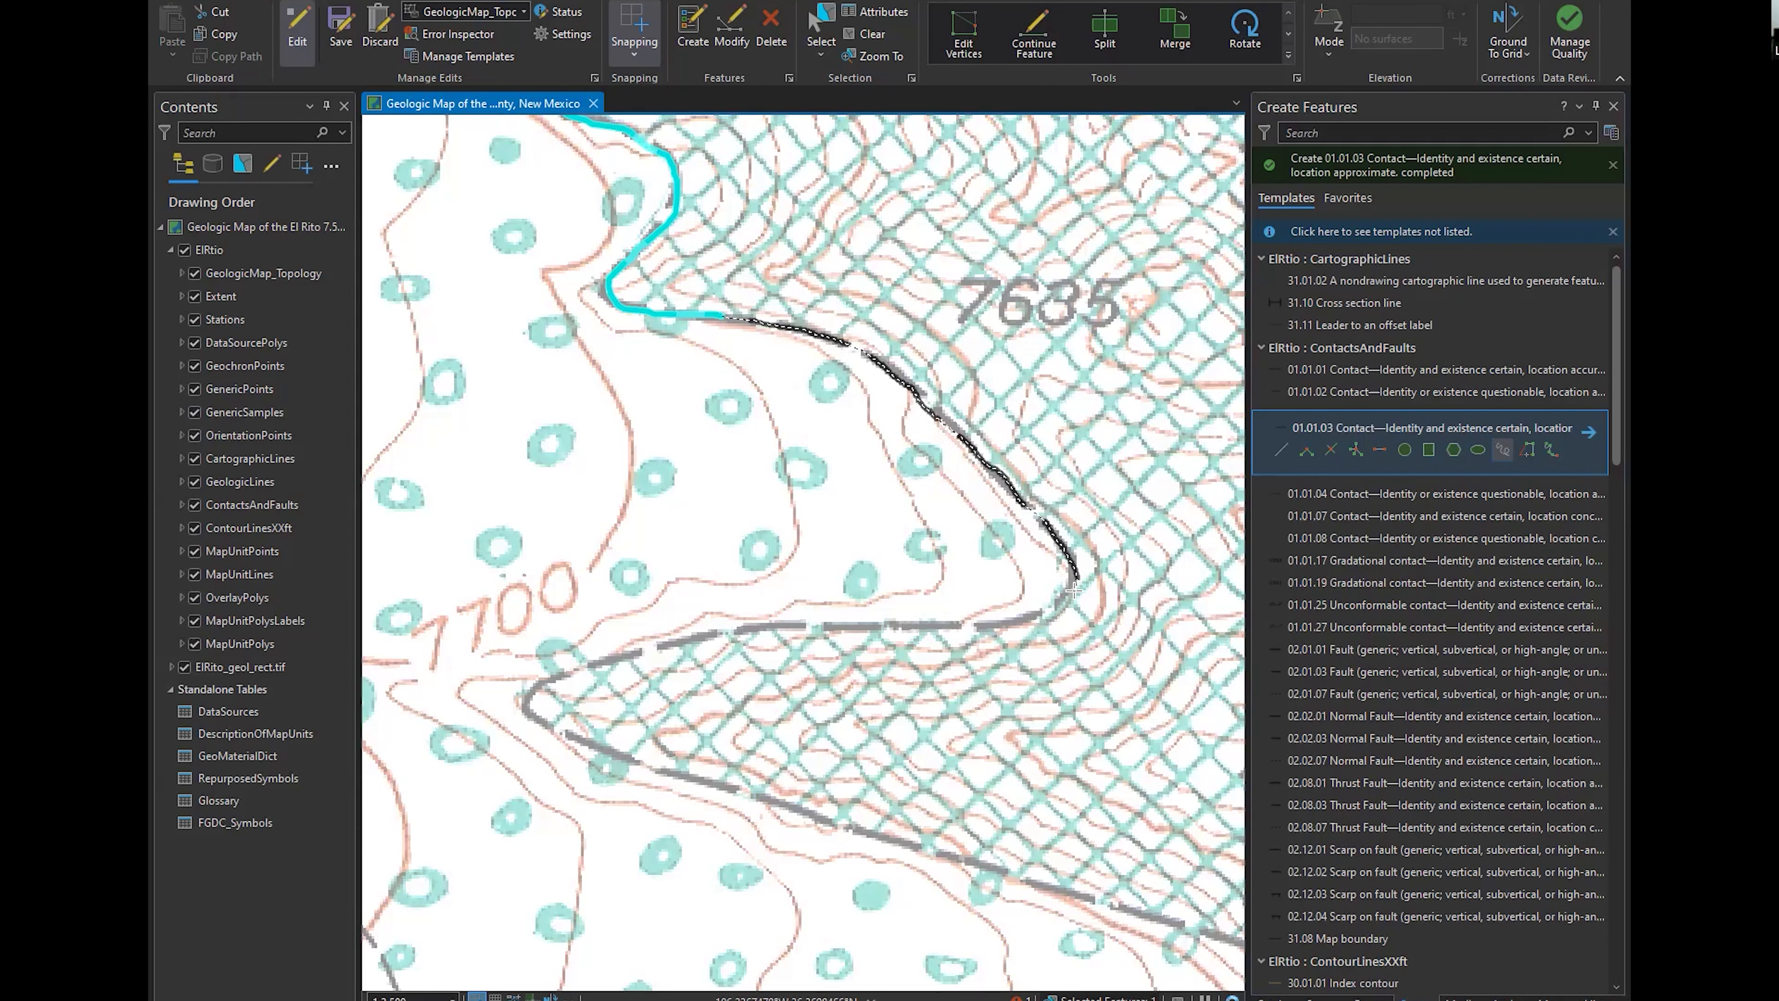
{"action": "double_click", "coordinate": [931, 624]}
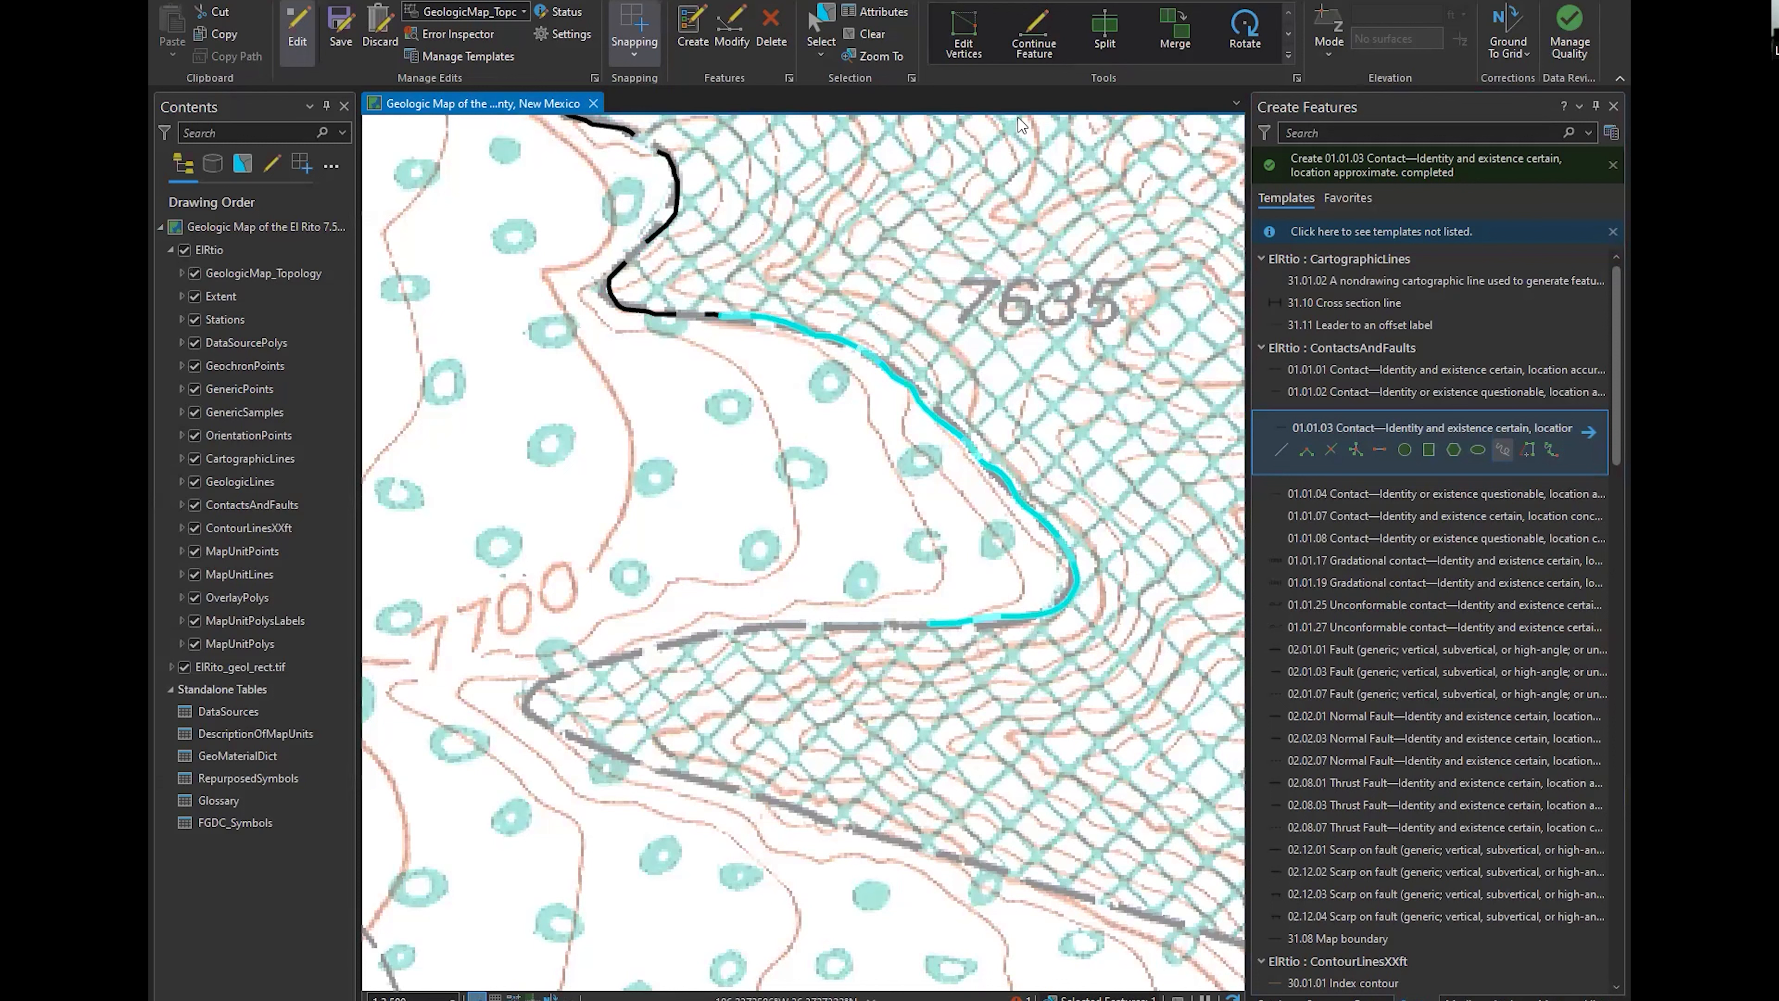
Edit the freehand contact's vertices, moving one near its western end down onto the scanned boundary
{"action": "left_click", "coordinate": [978, 45]}
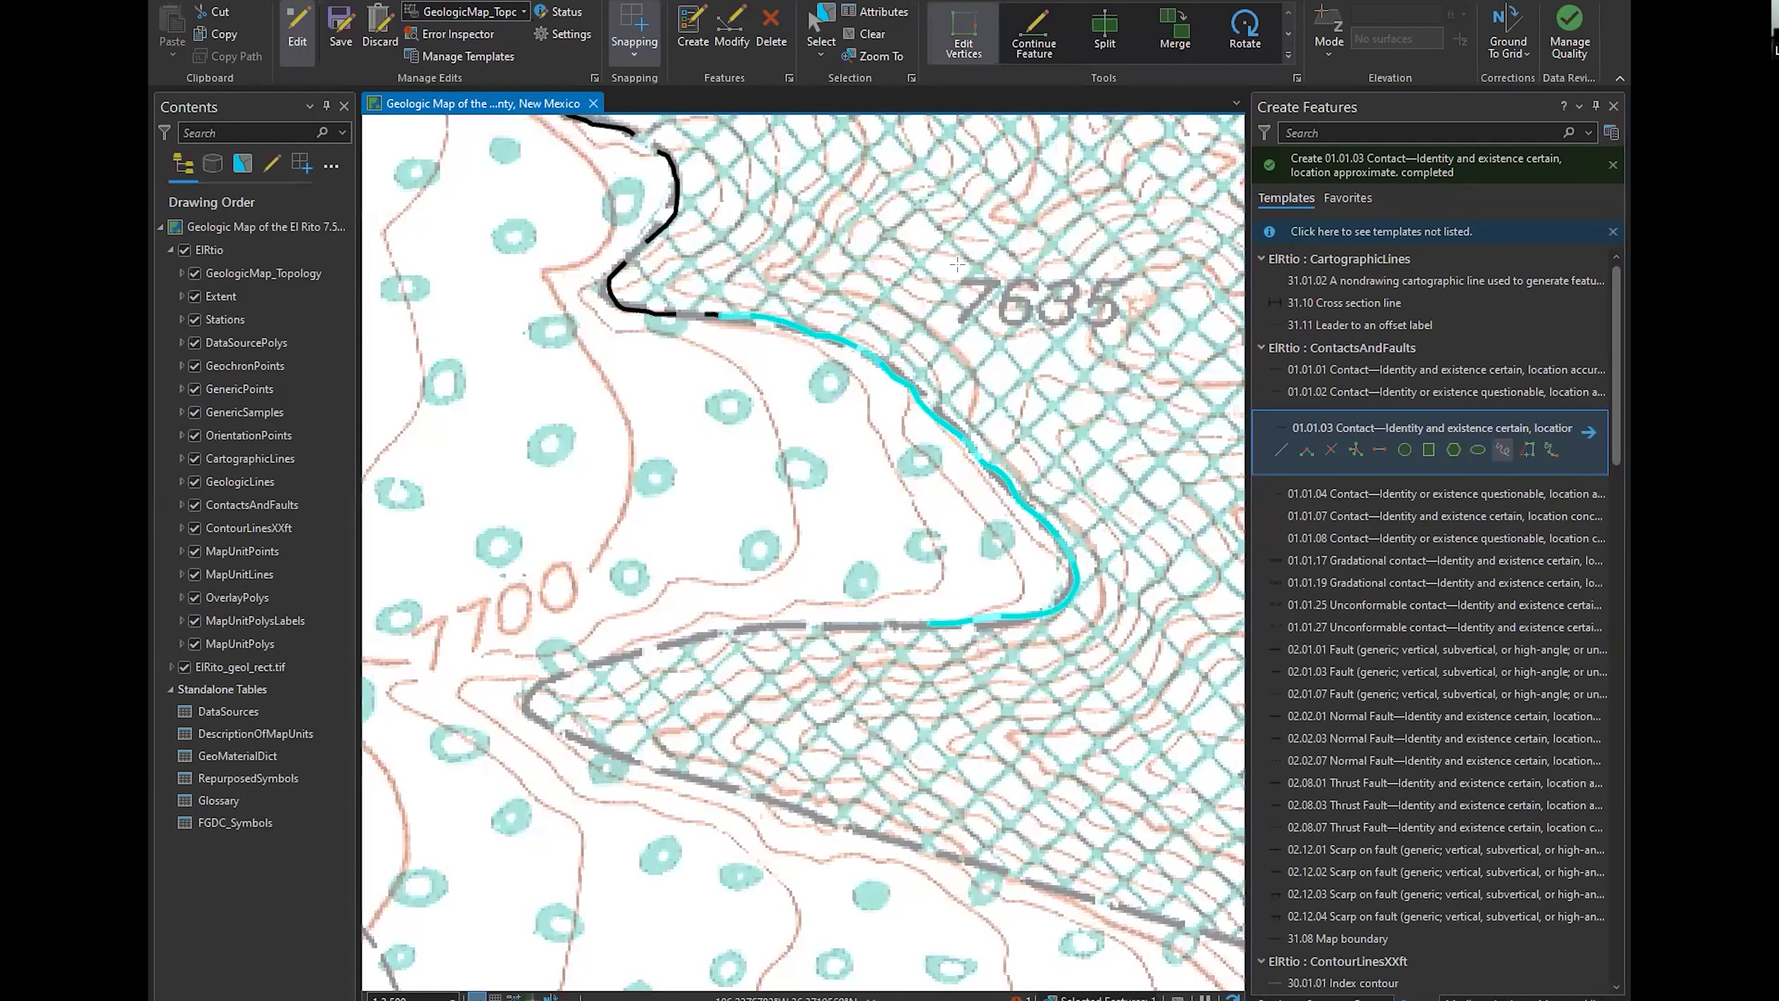
{"action": "scroll", "coordinate": [963, 459], "scroll_direction": "up", "scroll_amount": 1}
{"action": "scroll", "coordinate": [980, 630], "scroll_direction": "up", "scroll_amount": 2}
{"action": "scroll", "coordinate": [1009, 666], "scroll_direction": "up", "scroll_amount": 3}
{"action": "scroll", "coordinate": [1033, 797], "scroll_direction": "up", "scroll_amount": 1}
{"action": "left_click_drag", "start_coordinate": [1033, 797], "coordinate": [827, 567]}
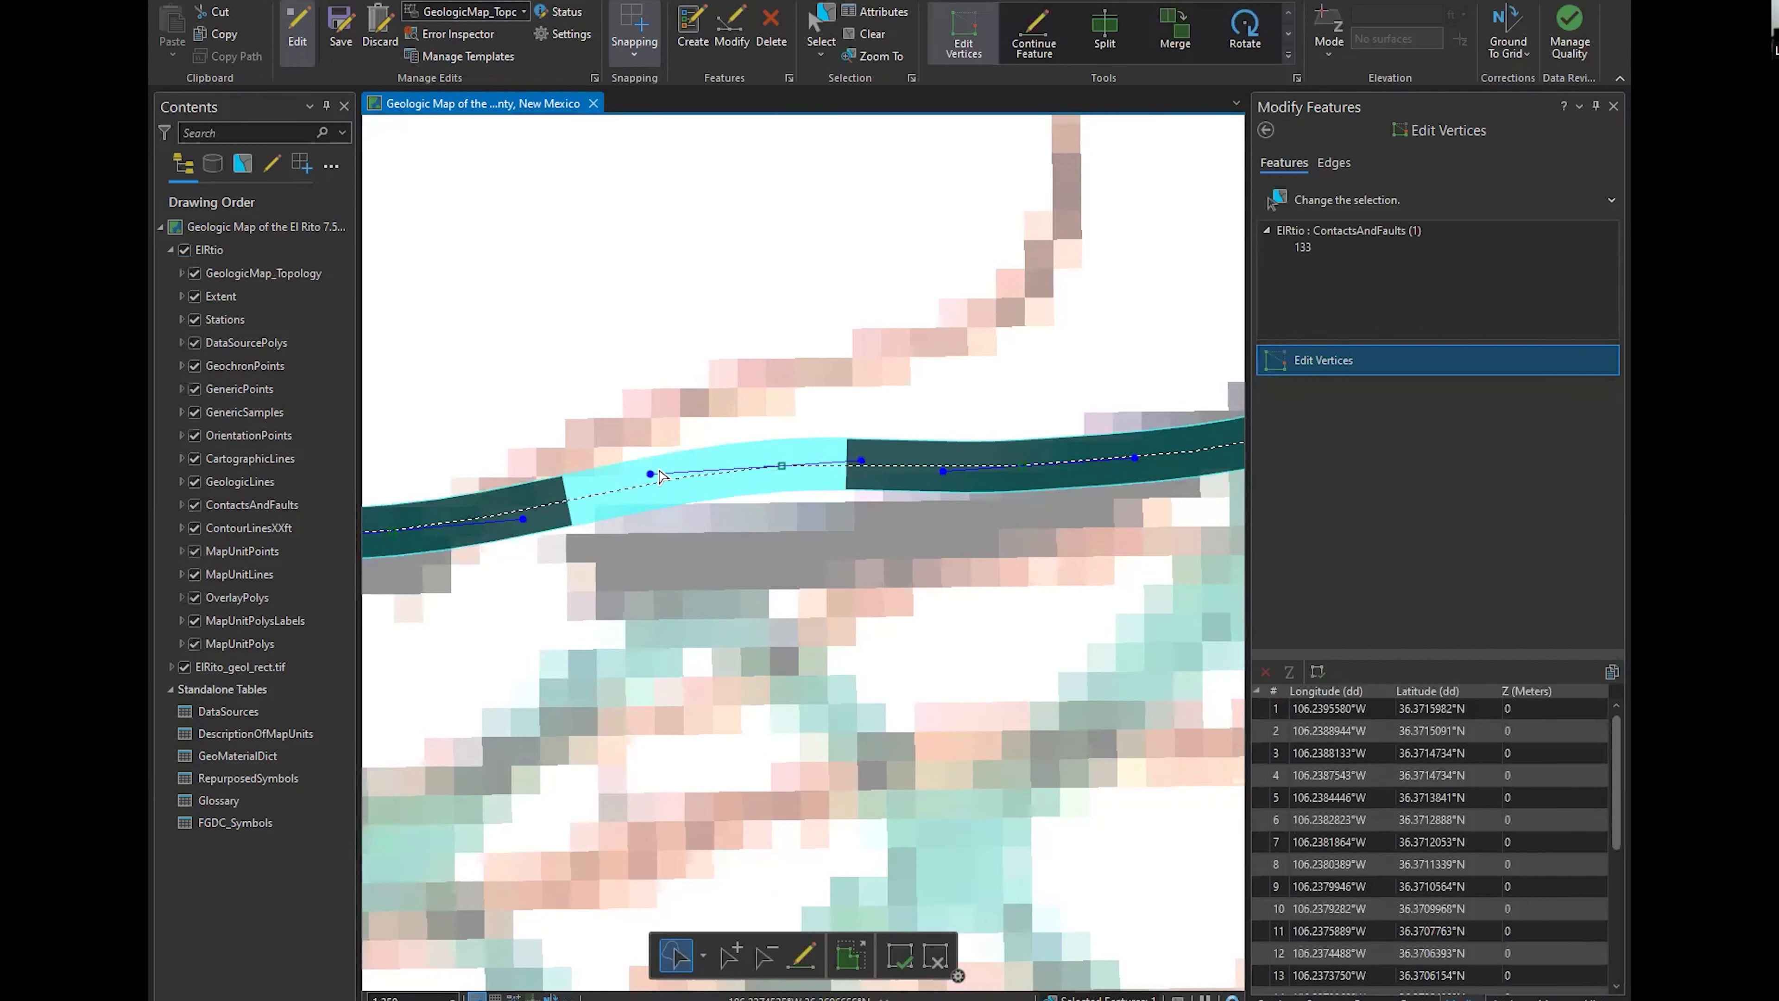
{"action": "left_click_drag", "start_coordinate": [782, 465], "coordinate": [785, 557]}
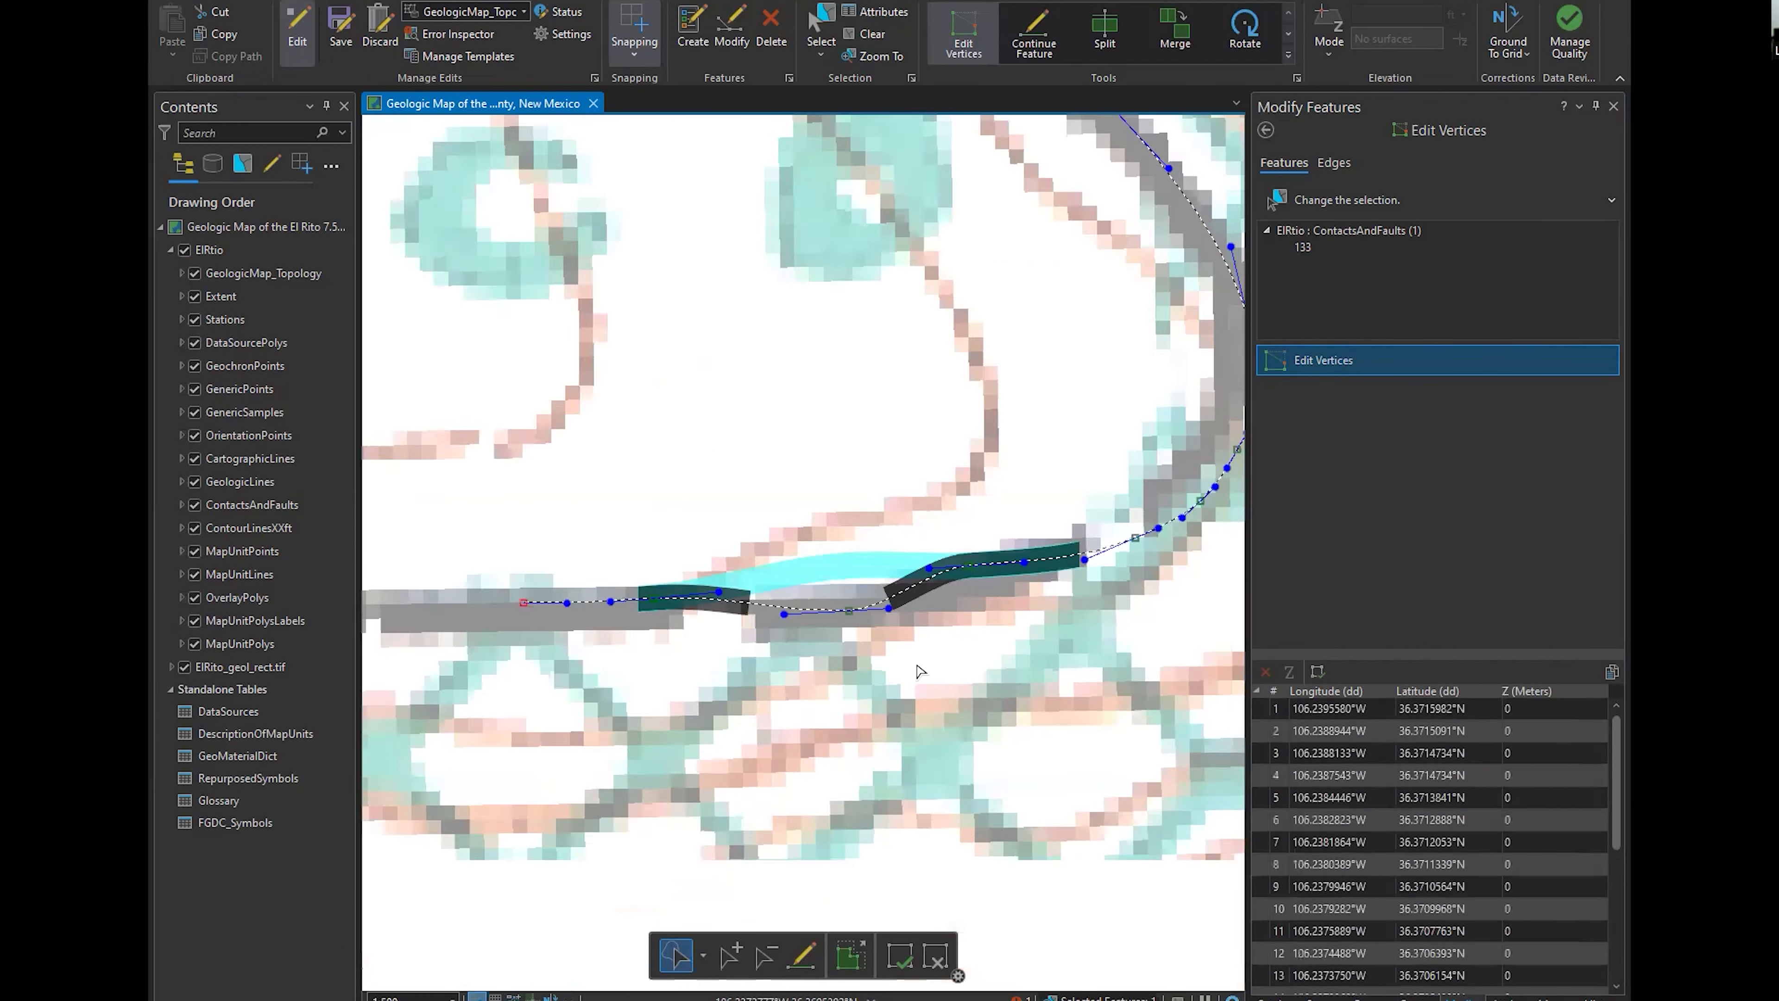
Pull the moved vertex's curve handles far outward in opposite directions to bend the contact into a loop
{"action": "scroll", "coordinate": [911, 660], "scroll_direction": "down", "scroll_amount": 3}
{"action": "scroll", "coordinate": [907, 659], "scroll_direction": "up", "scroll_amount": 1}
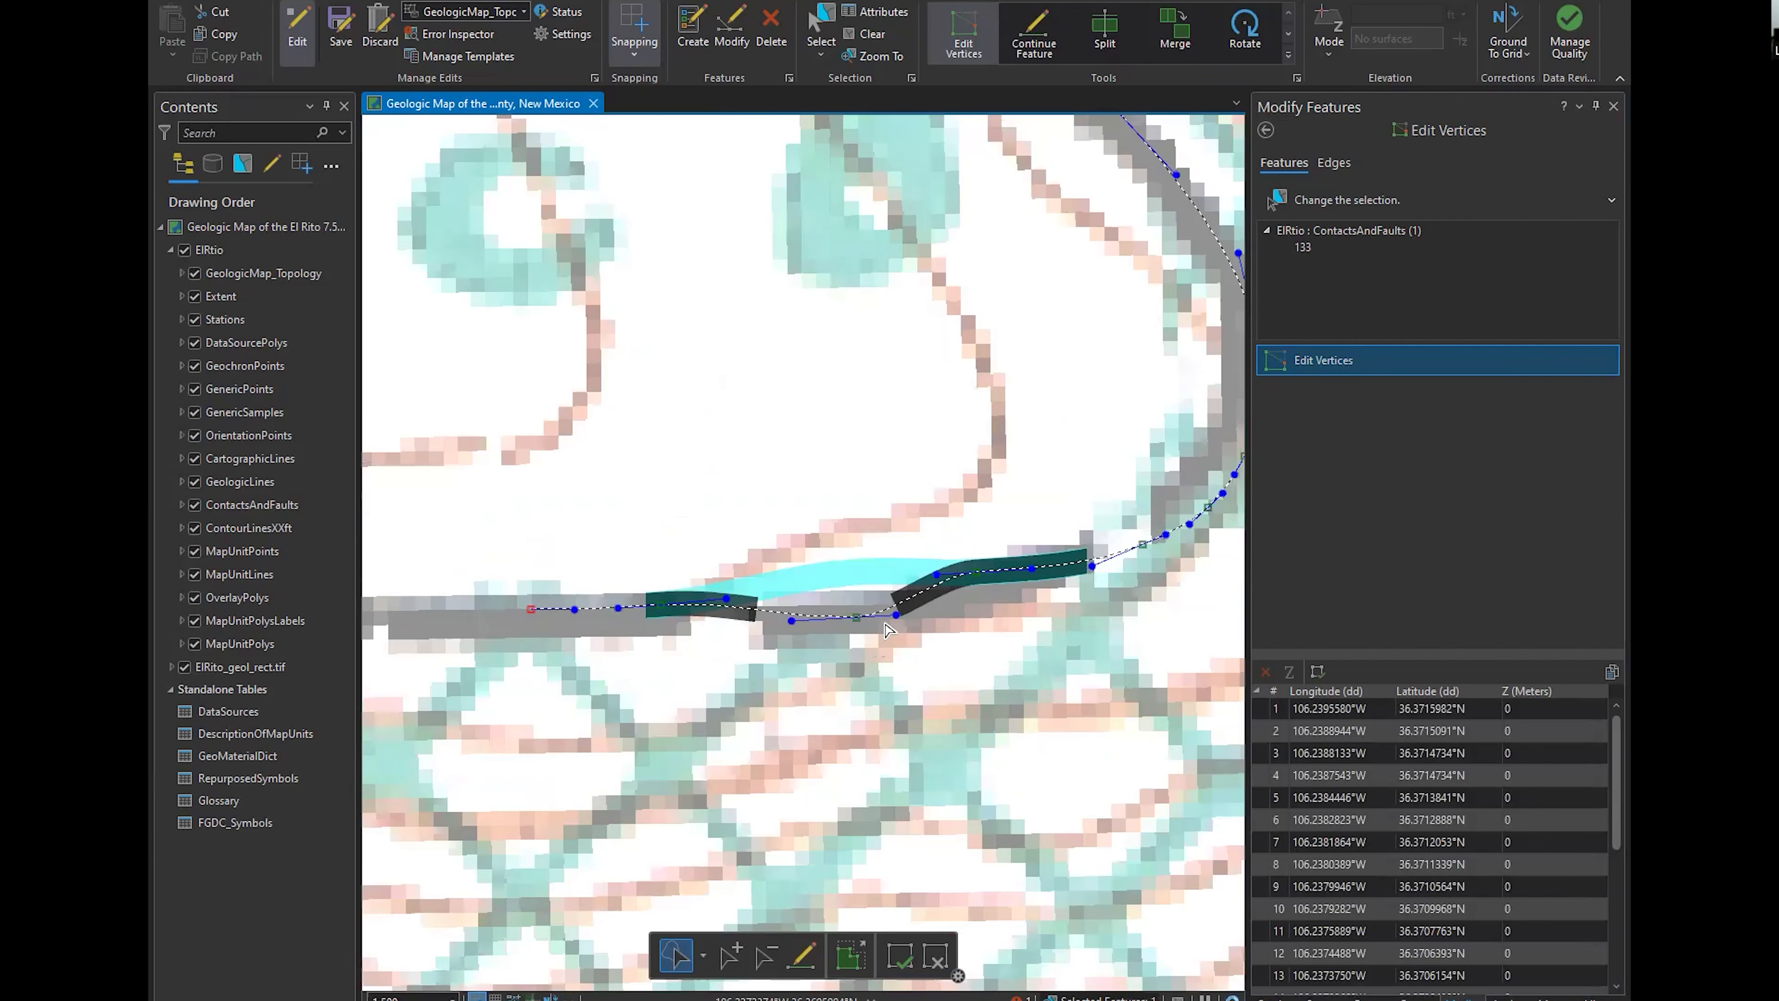
{"action": "left_click_drag", "start_coordinate": [893, 616], "coordinate": [833, 816]}
{"action": "left_click_drag", "start_coordinate": [865, 552], "coordinate": [974, 309]}
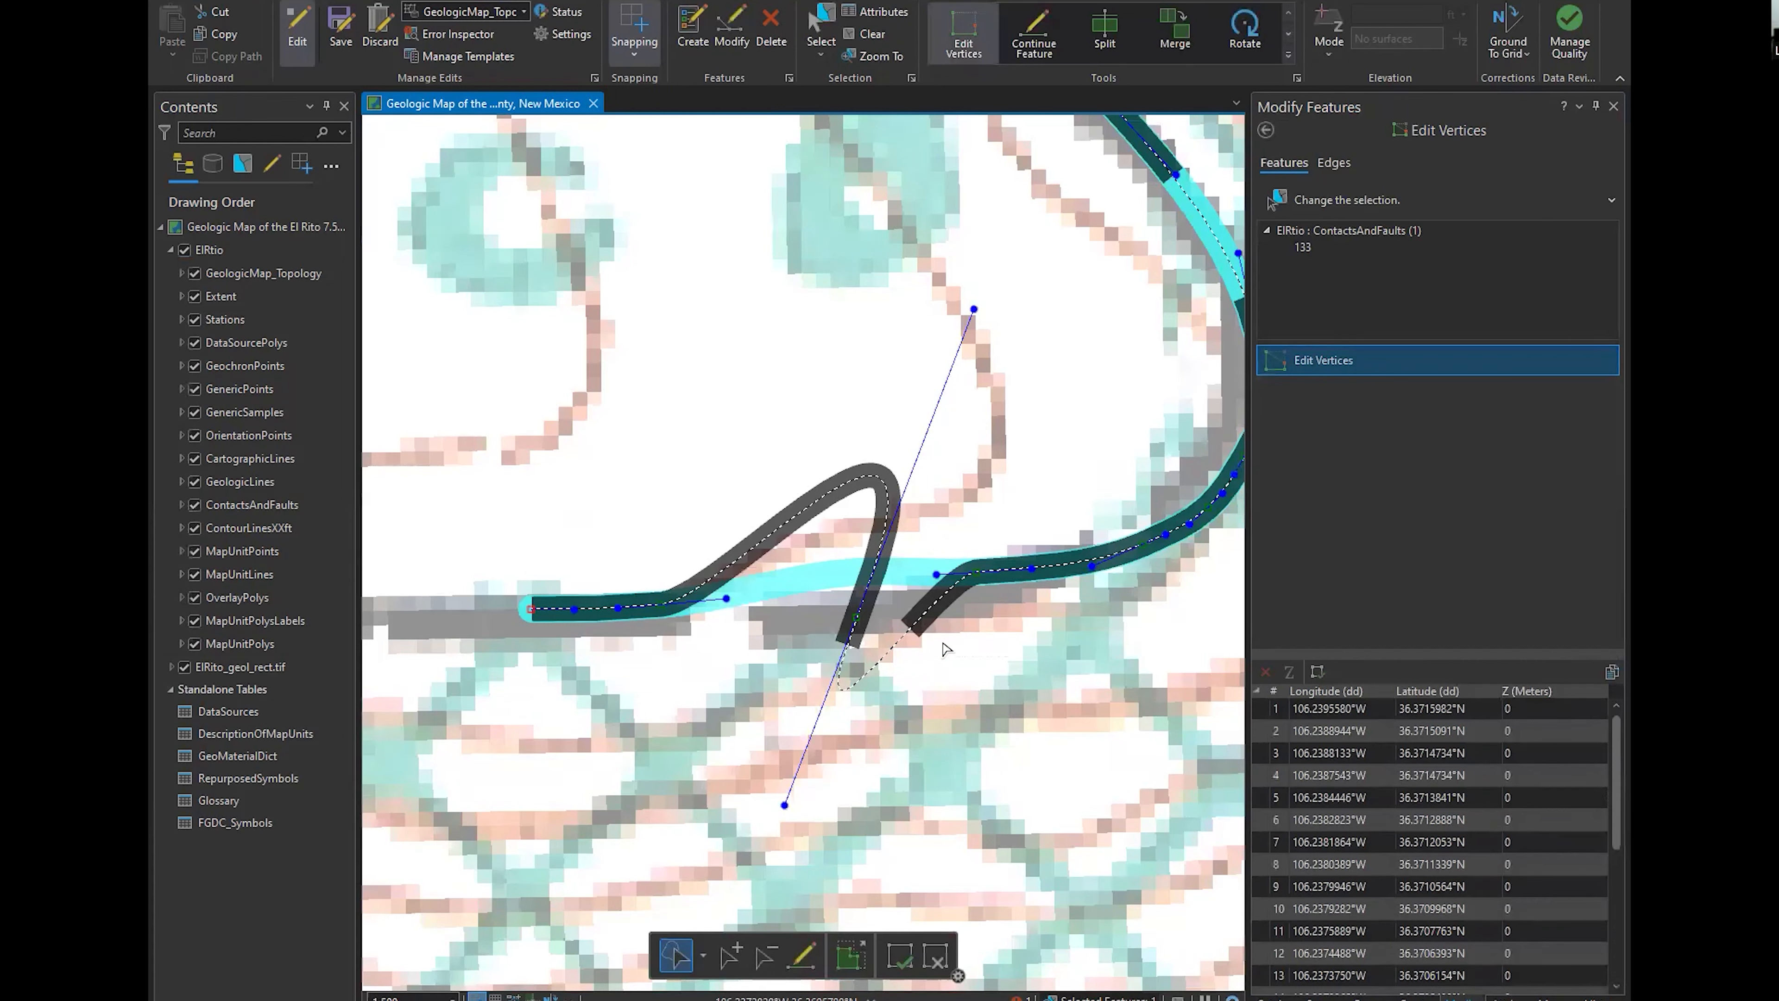
Reactivate the Line tool of the 01.01.03 contact template and adjust its stream options
{"action": "scroll", "coordinate": [880, 585], "scroll_direction": "down", "scroll_amount": 3}
{"action": "left_click_drag", "start_coordinate": [824, 408], "coordinate": [827, 495]}
{"action": "left_click_drag", "start_coordinate": [724, 258], "coordinate": [844, 448]}
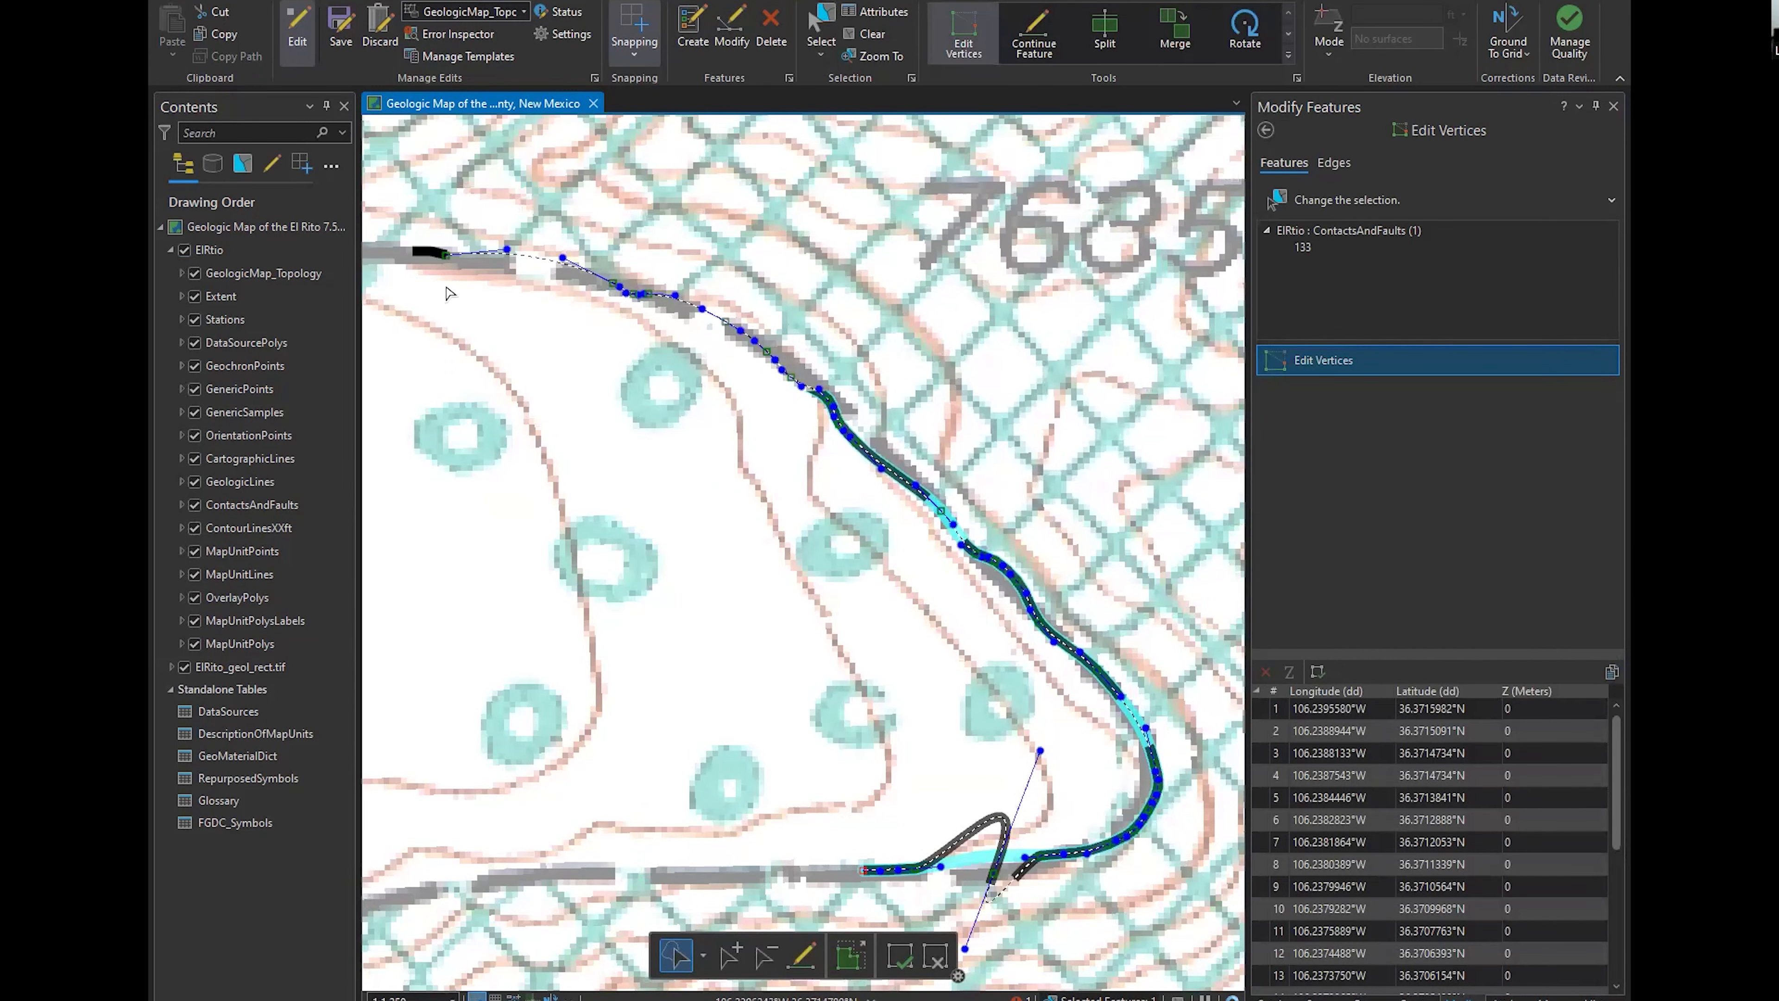
{"action": "left_click_drag", "start_coordinate": [659, 622], "coordinate": [650, 518]}
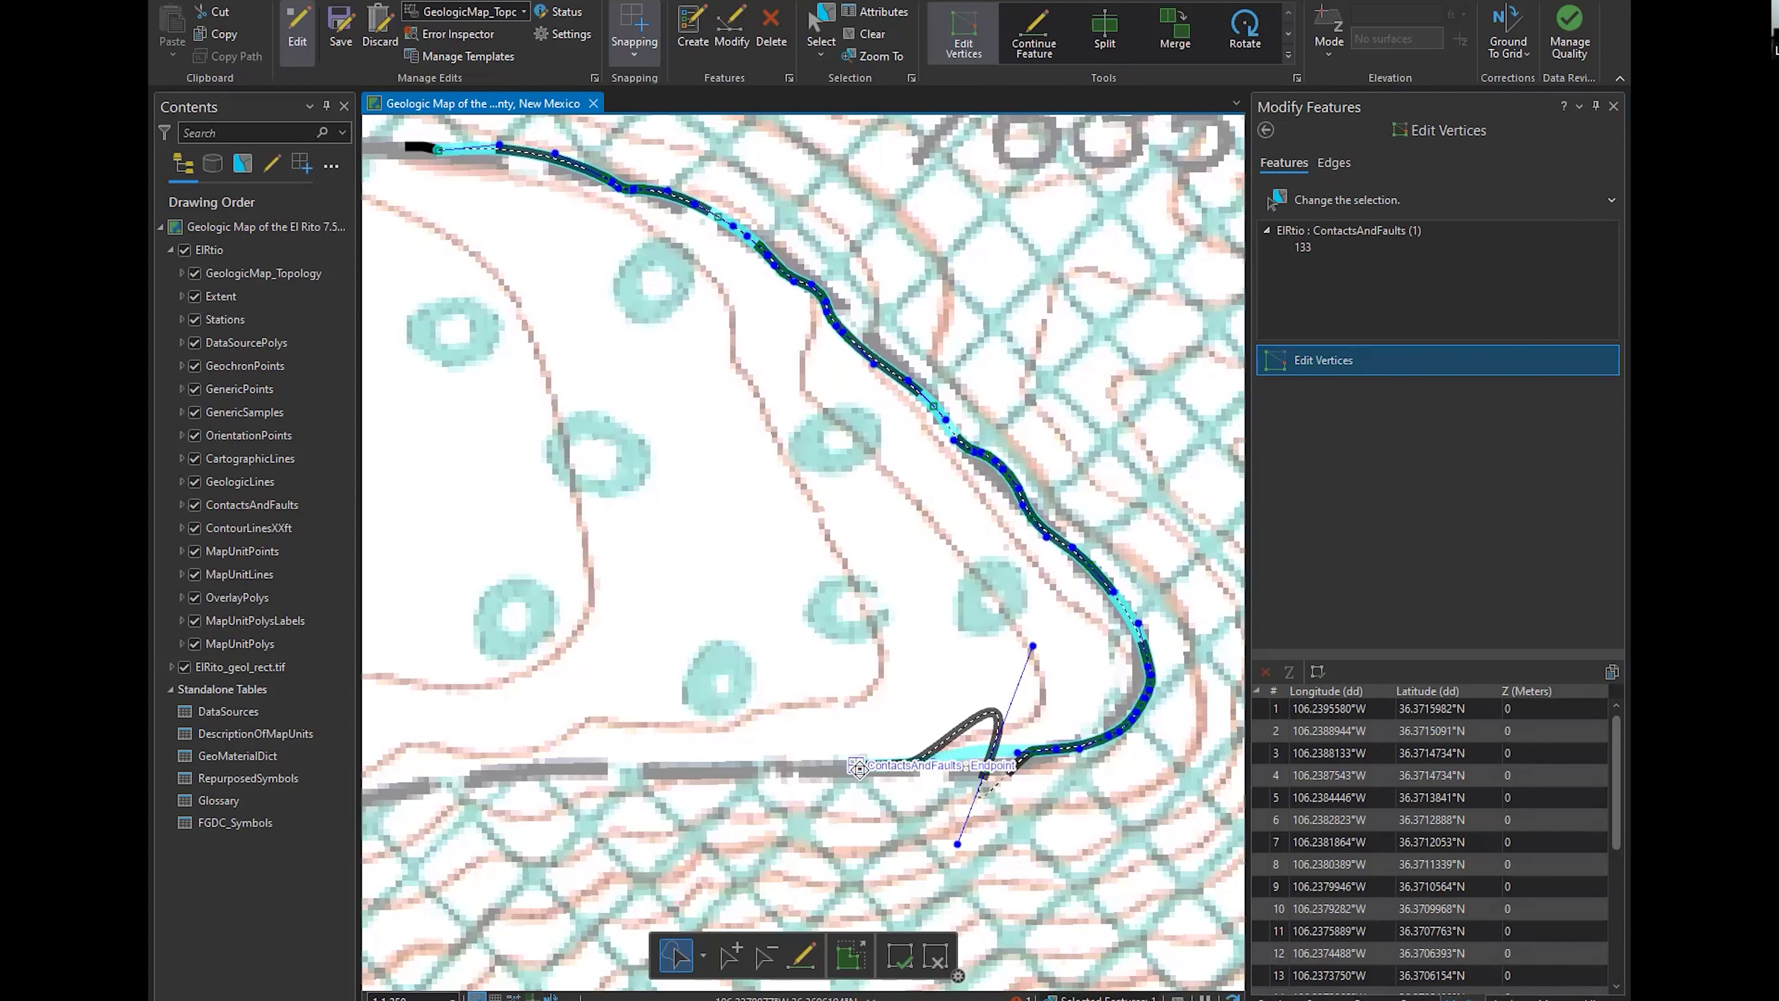
{"action": "scroll", "coordinate": [859, 769], "scroll_direction": "down", "scroll_amount": 2}
{"action": "left_click_drag", "start_coordinate": [859, 770], "coordinate": [1026, 730]}
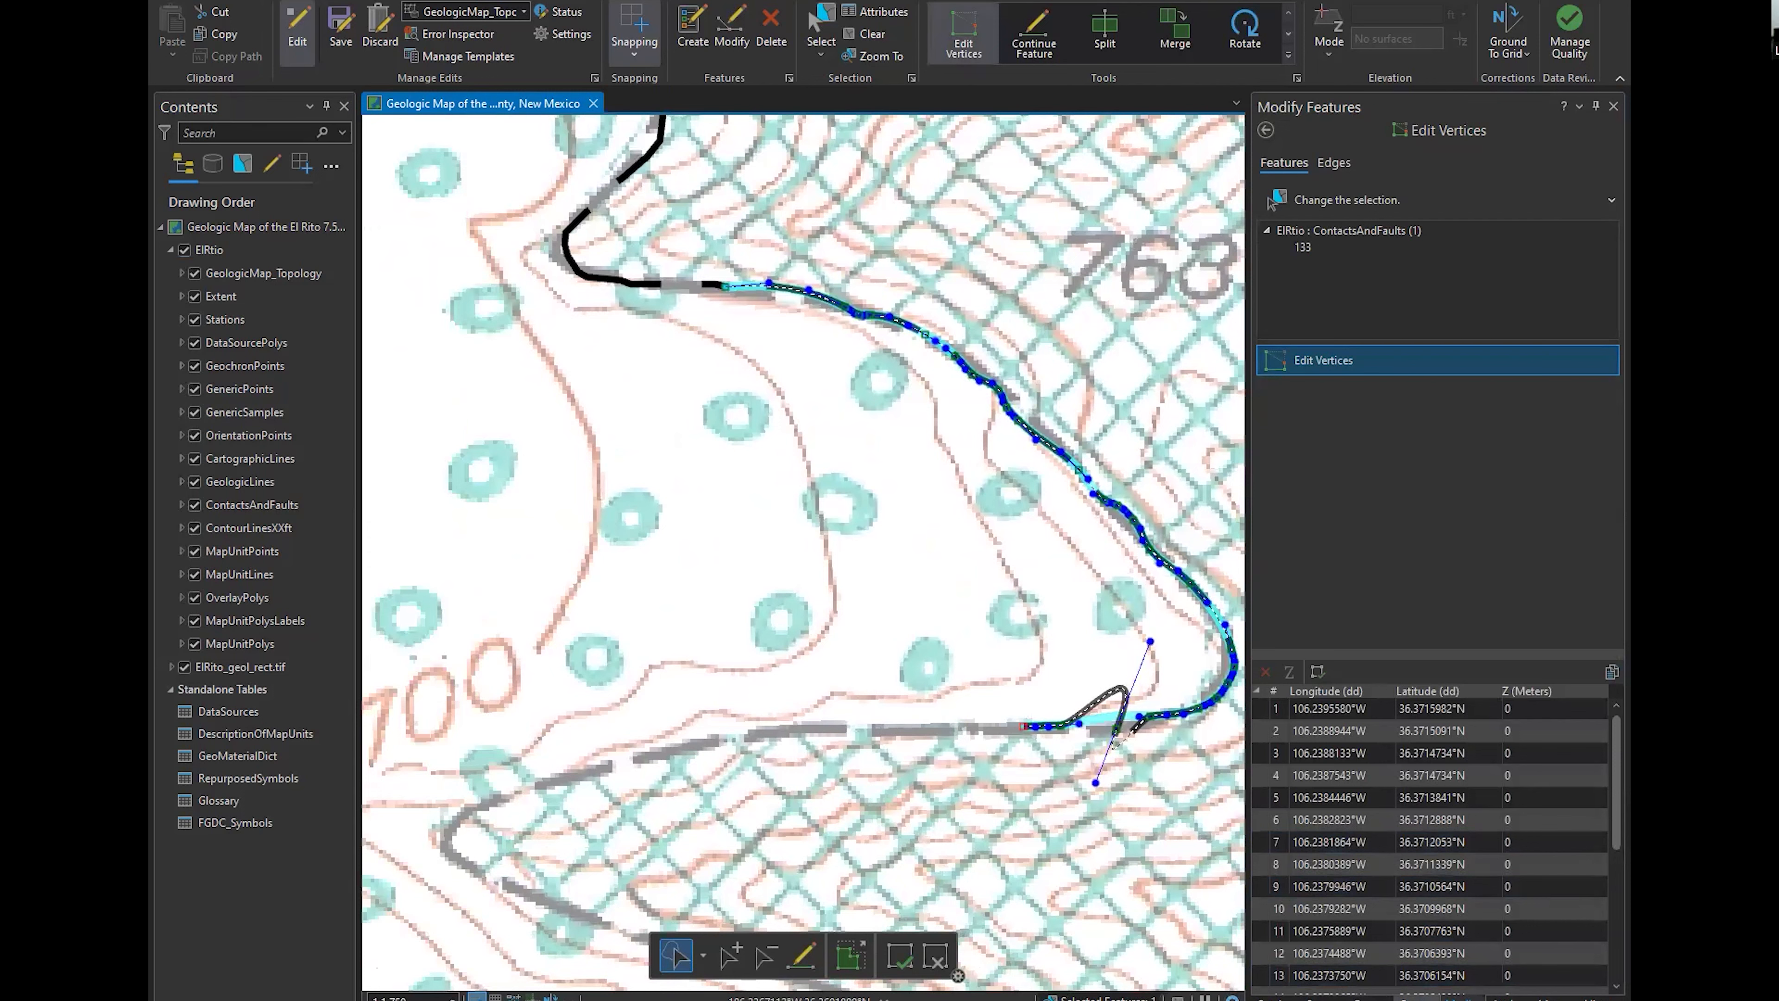
{"action": "left_click", "coordinate": [1414, 997]}
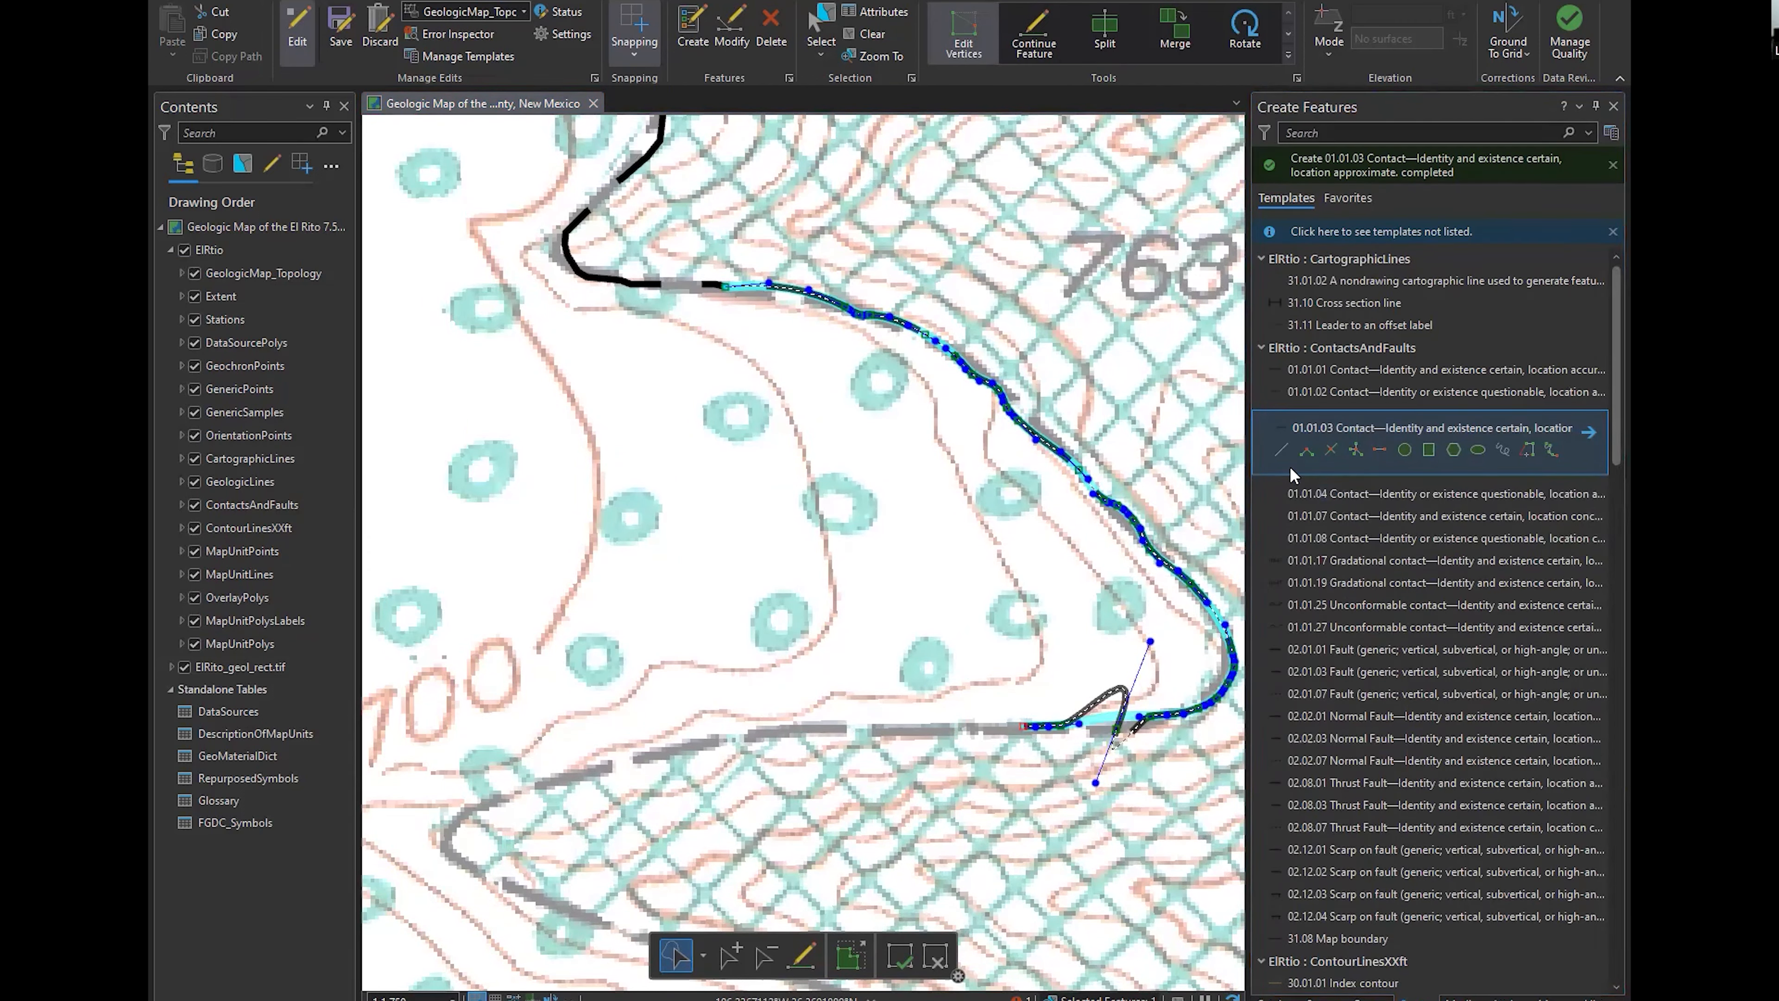
{"action": "left_click", "coordinate": [1281, 450]}
{"action": "key", "text": "o"}
{"action": "left_click", "coordinate": [885, 536]}
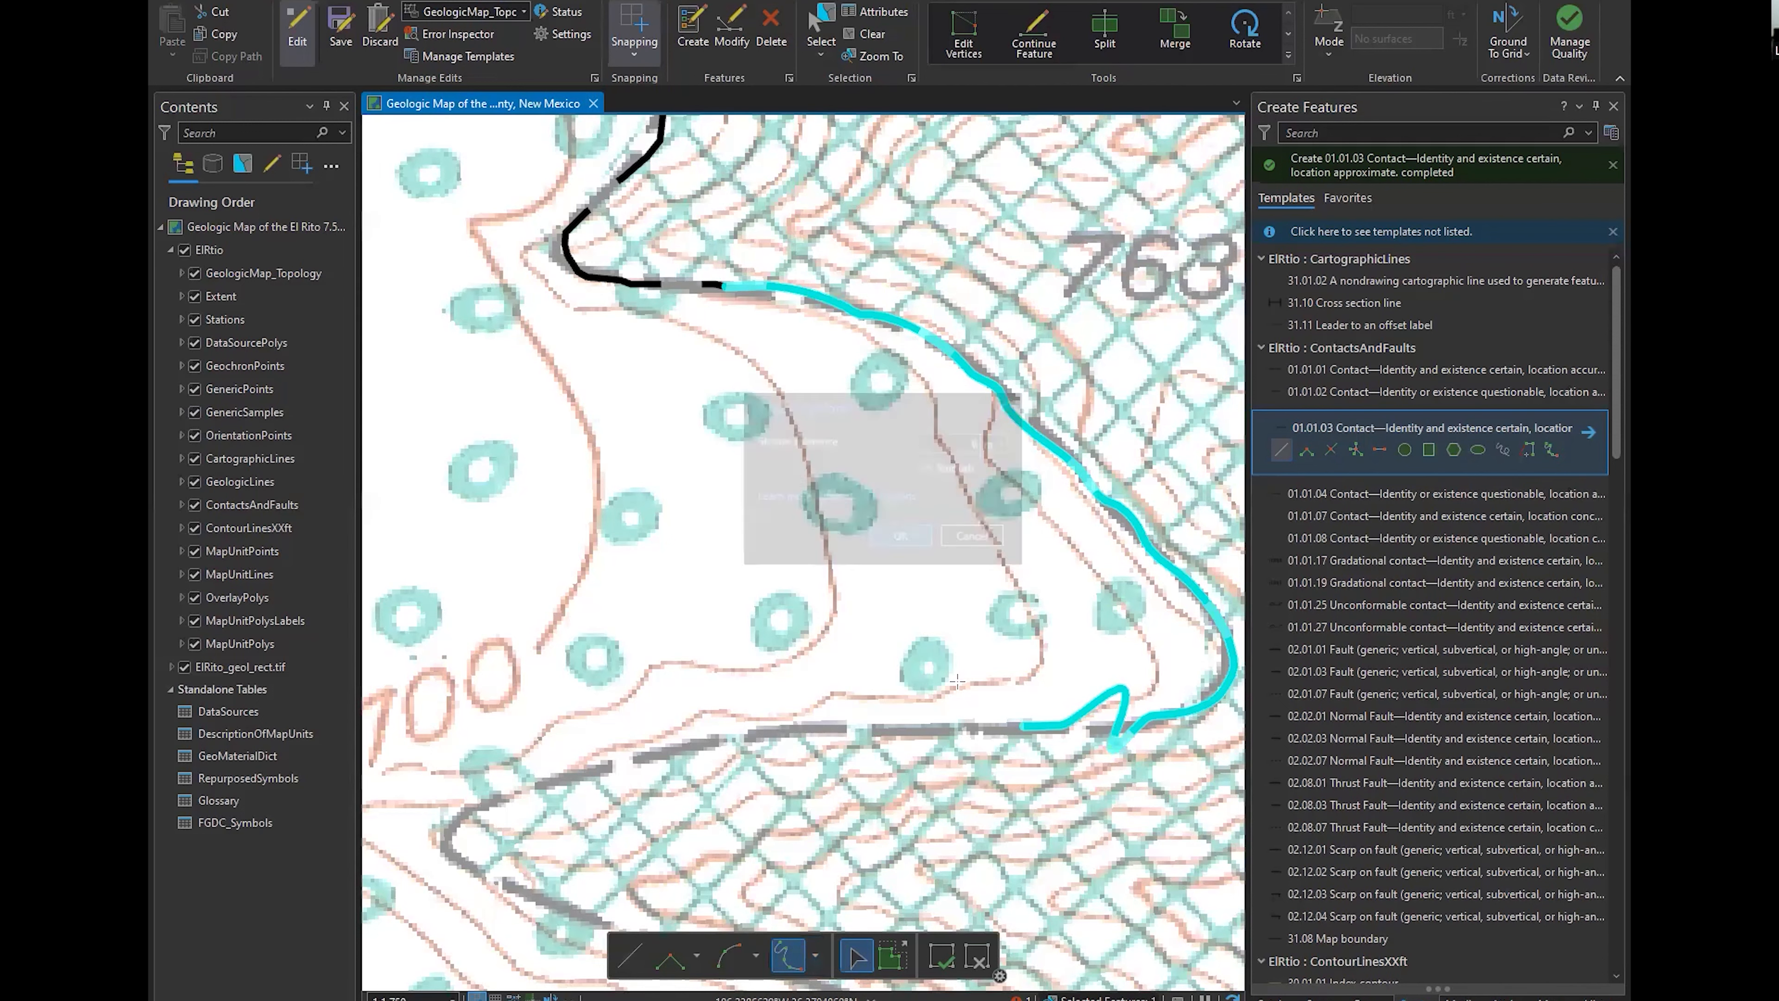
Stream and finish a 01.01.03 contact from the freehand line's endpoint west and around the tip of the Tlp wedge
{"action": "left_click_drag", "start_coordinate": [1034, 464], "coordinate": [1079, 153]}
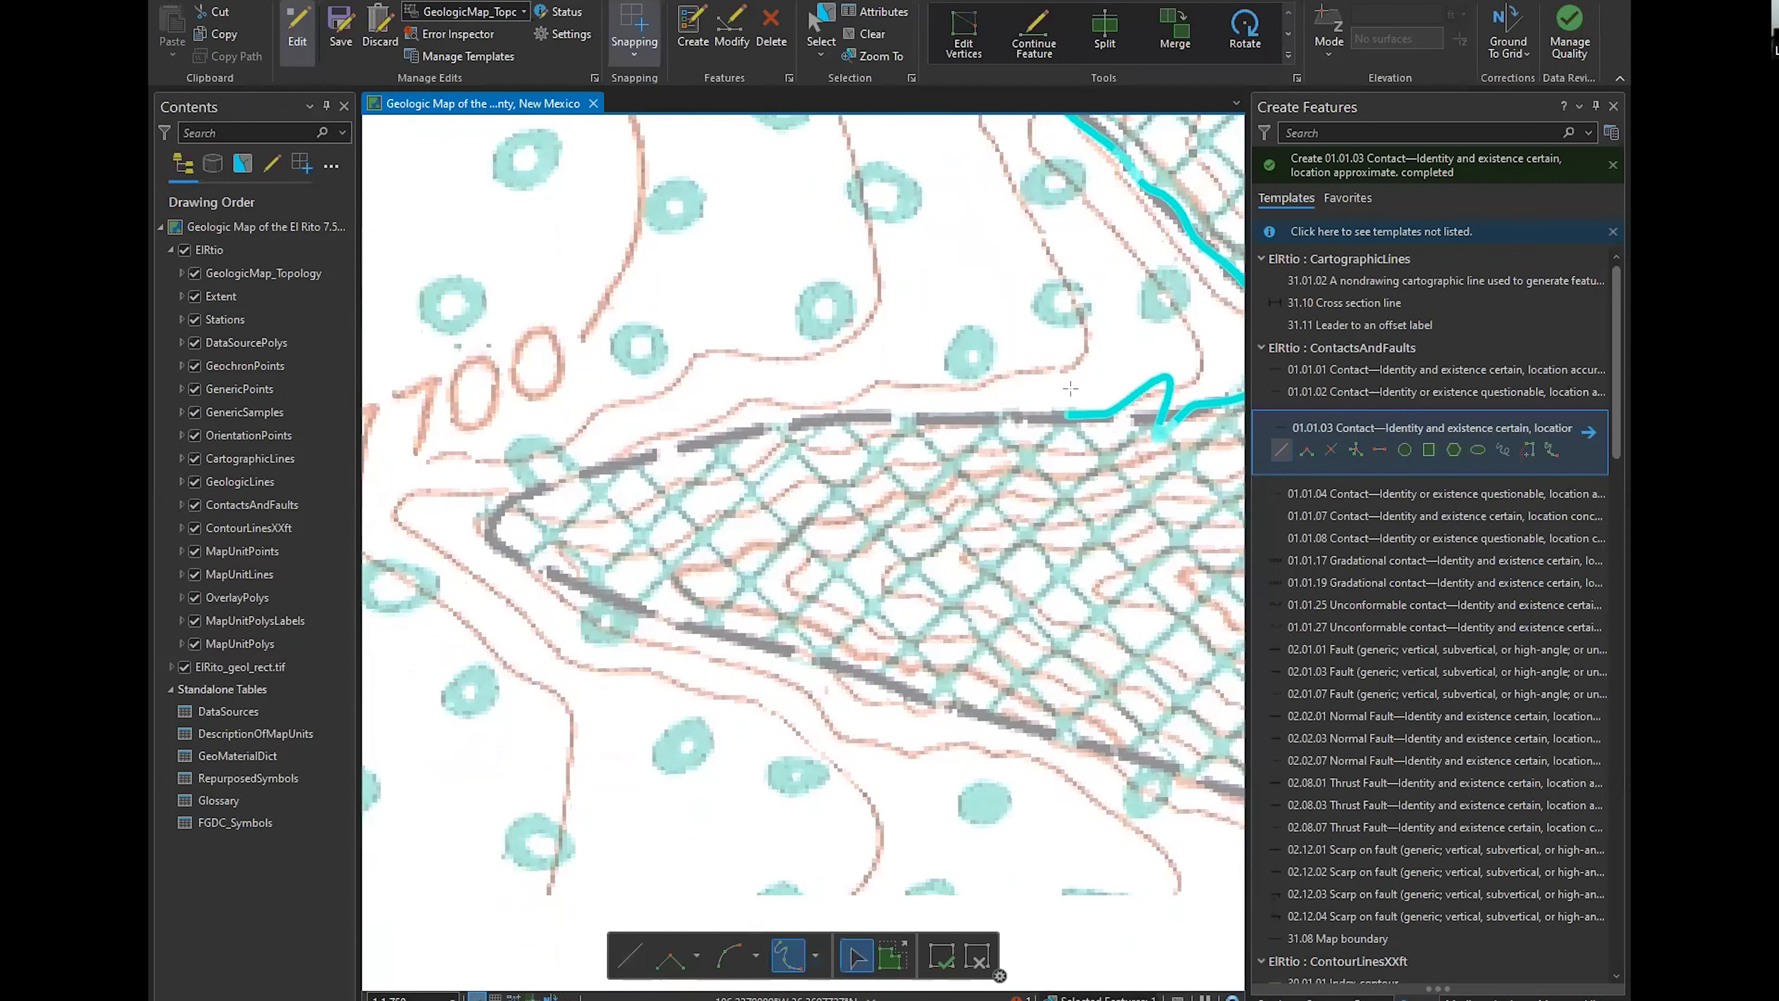
{"action": "left_click", "coordinate": [1068, 415]}
{"action": "left_click", "coordinate": [817, 421]}
{"action": "left_click", "coordinate": [776, 427]}
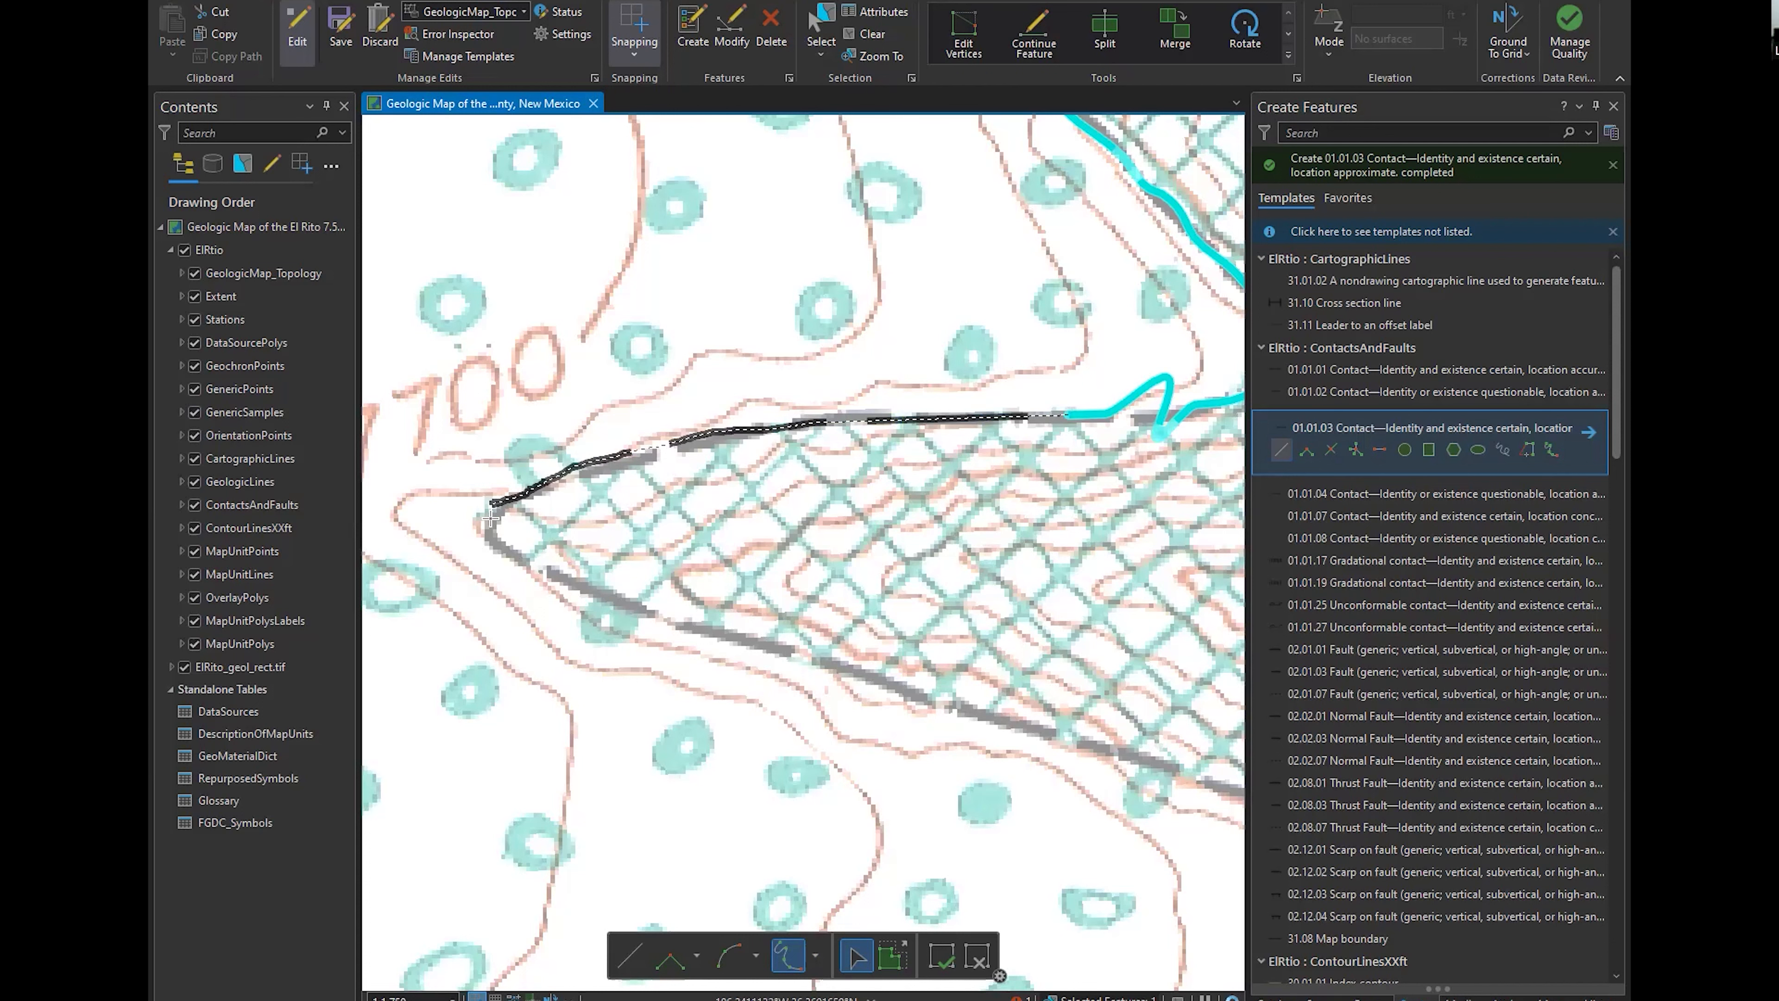
{"action": "left_click", "coordinate": [621, 601]}
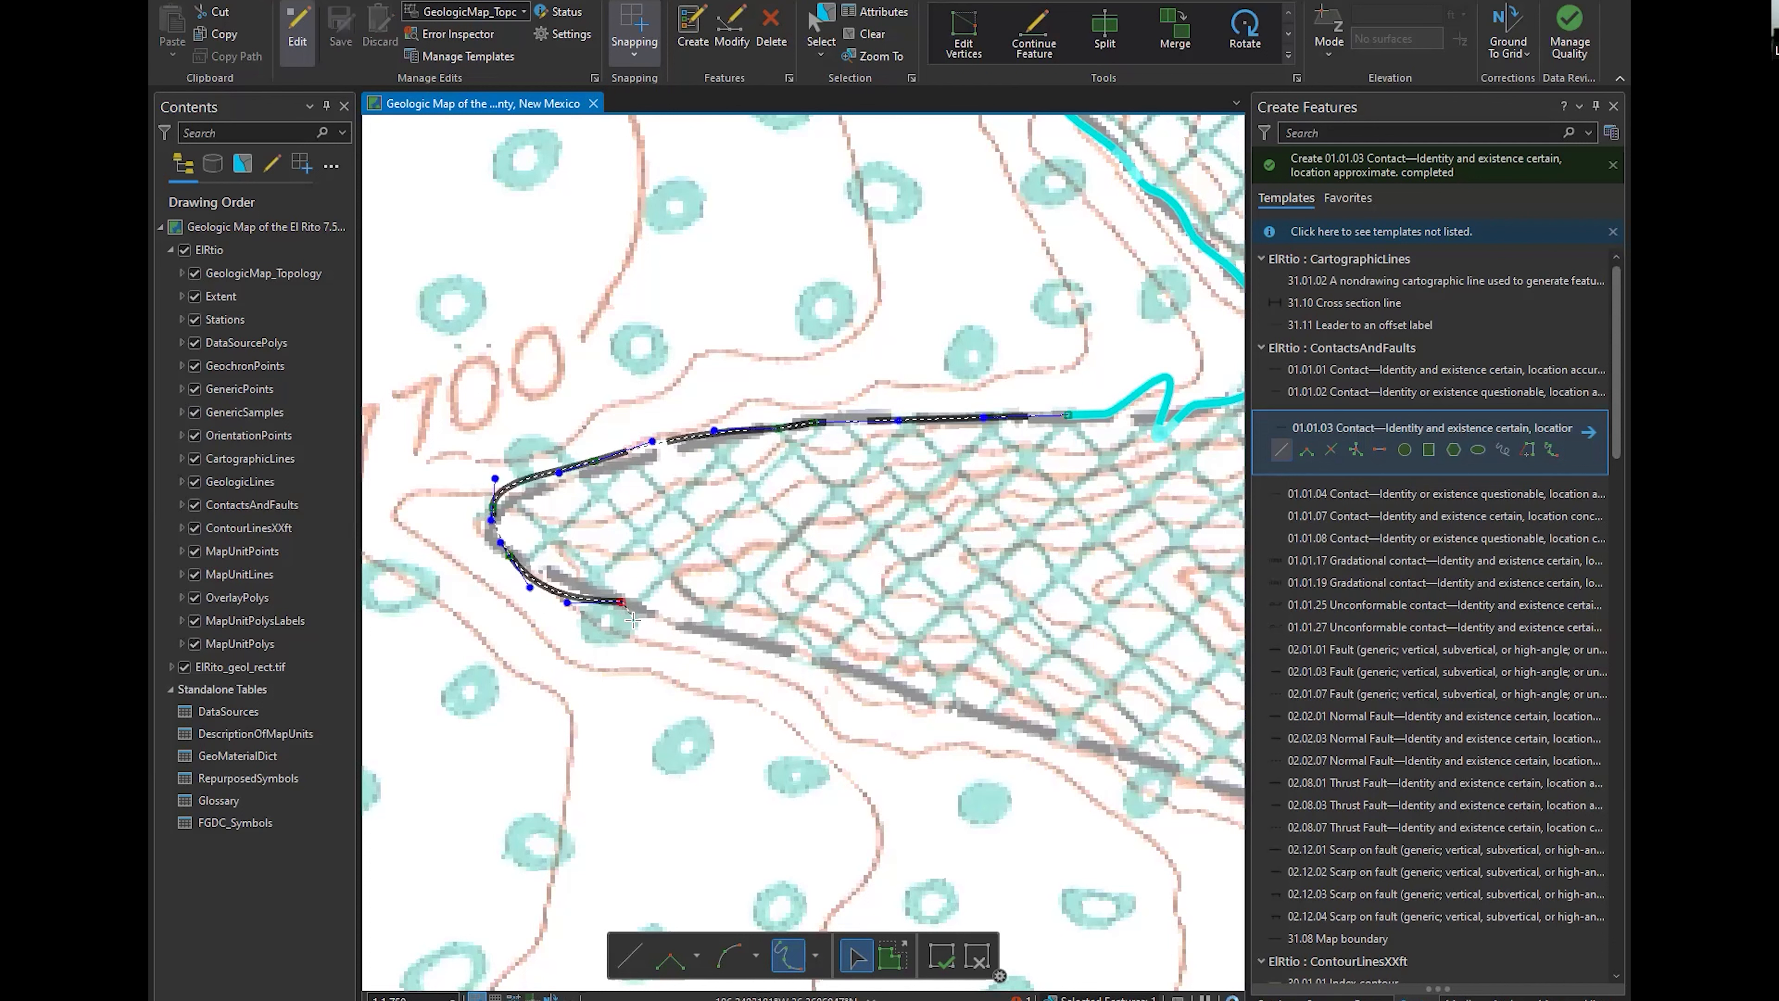
{"action": "left_click", "coordinate": [941, 954]}
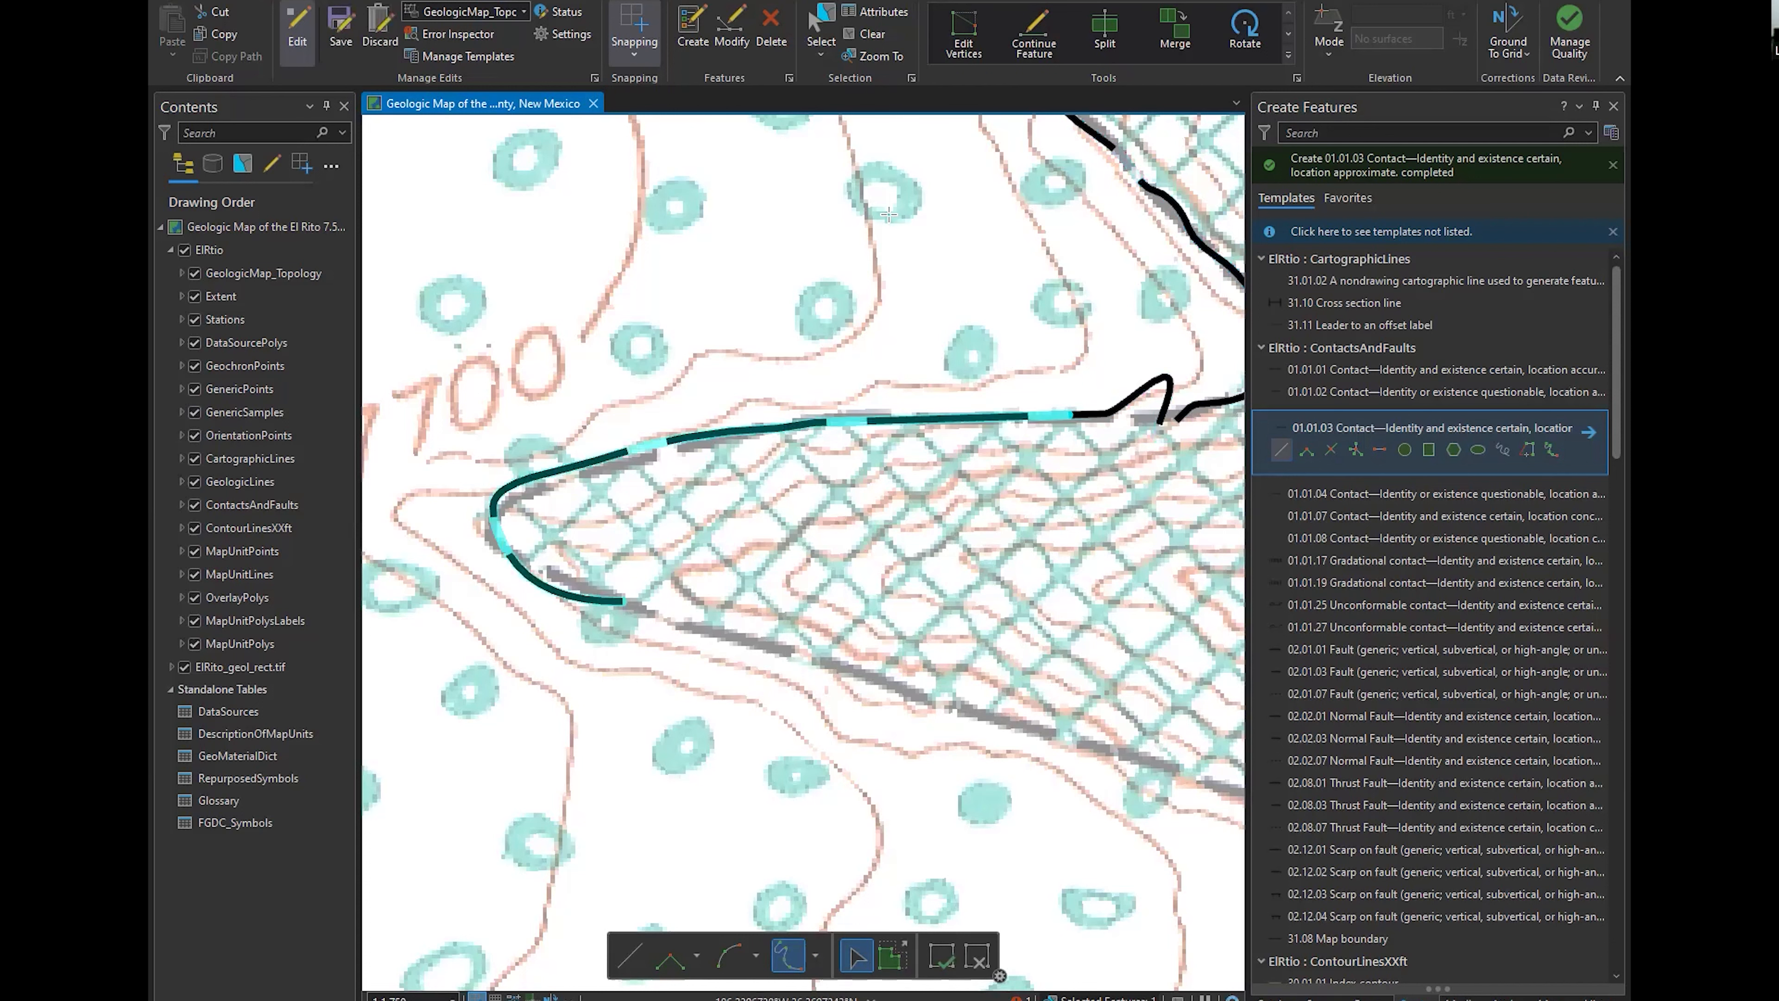
Examine the vertices and curve handles of the contact around the Tlp wedge tip
{"action": "left_click", "coordinate": [964, 43]}
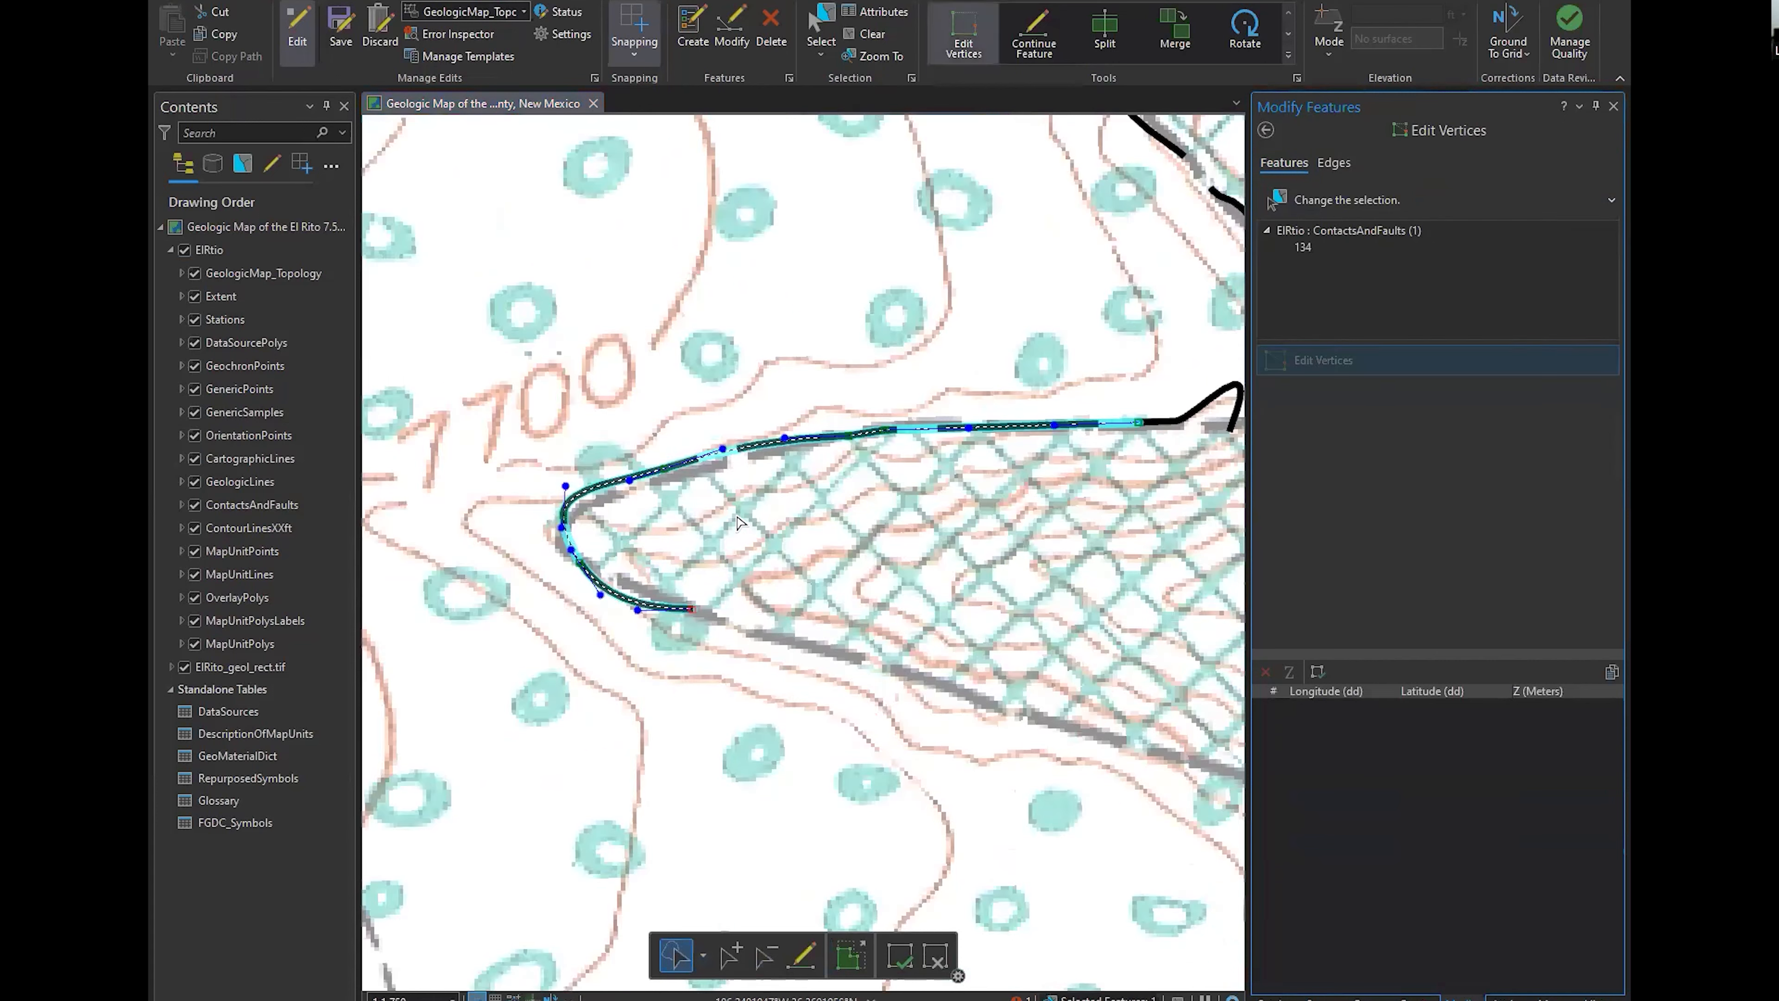
{"action": "left_click_drag", "start_coordinate": [783, 521], "coordinate": [746, 518]}
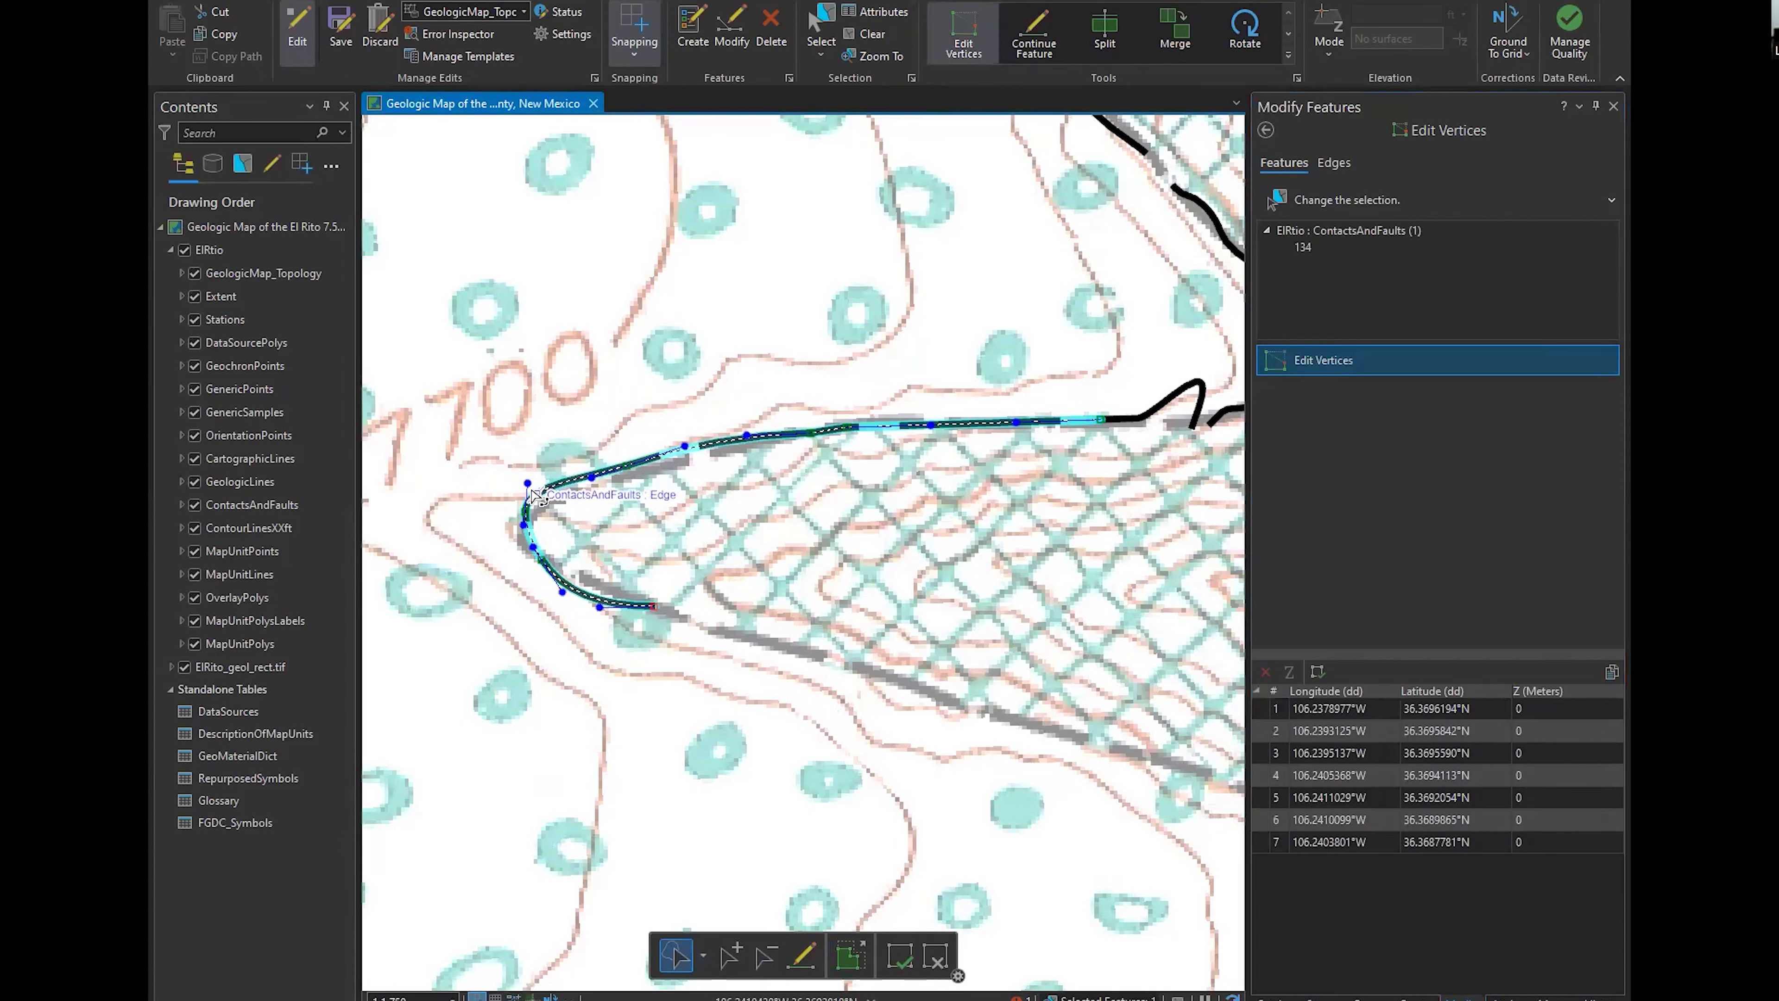
{"action": "scroll", "coordinate": [1127, 869], "scroll_direction": "down", "scroll_amount": 3}
Reactivate the 01.01.03 contact's line construction in Stream mode with a 6 m stream tolerance and Smooth enabled
{"action": "left_click", "coordinate": [1416, 996]}
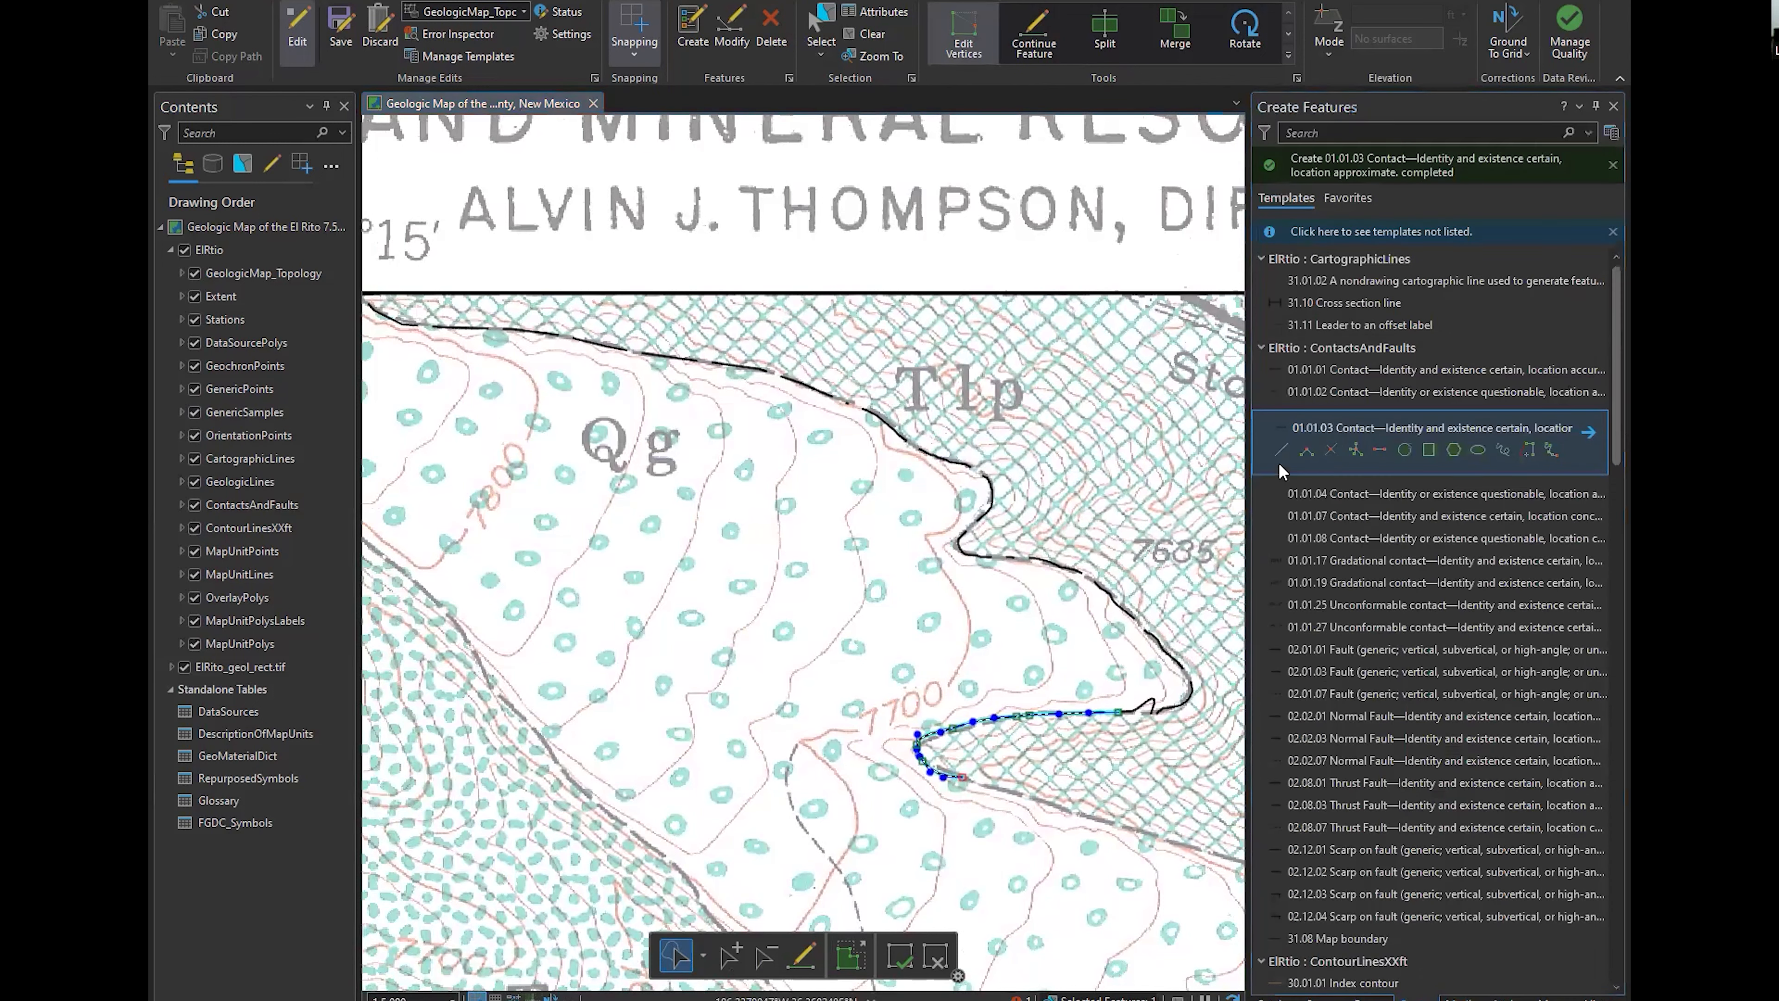
{"action": "left_click", "coordinate": [1281, 452]}
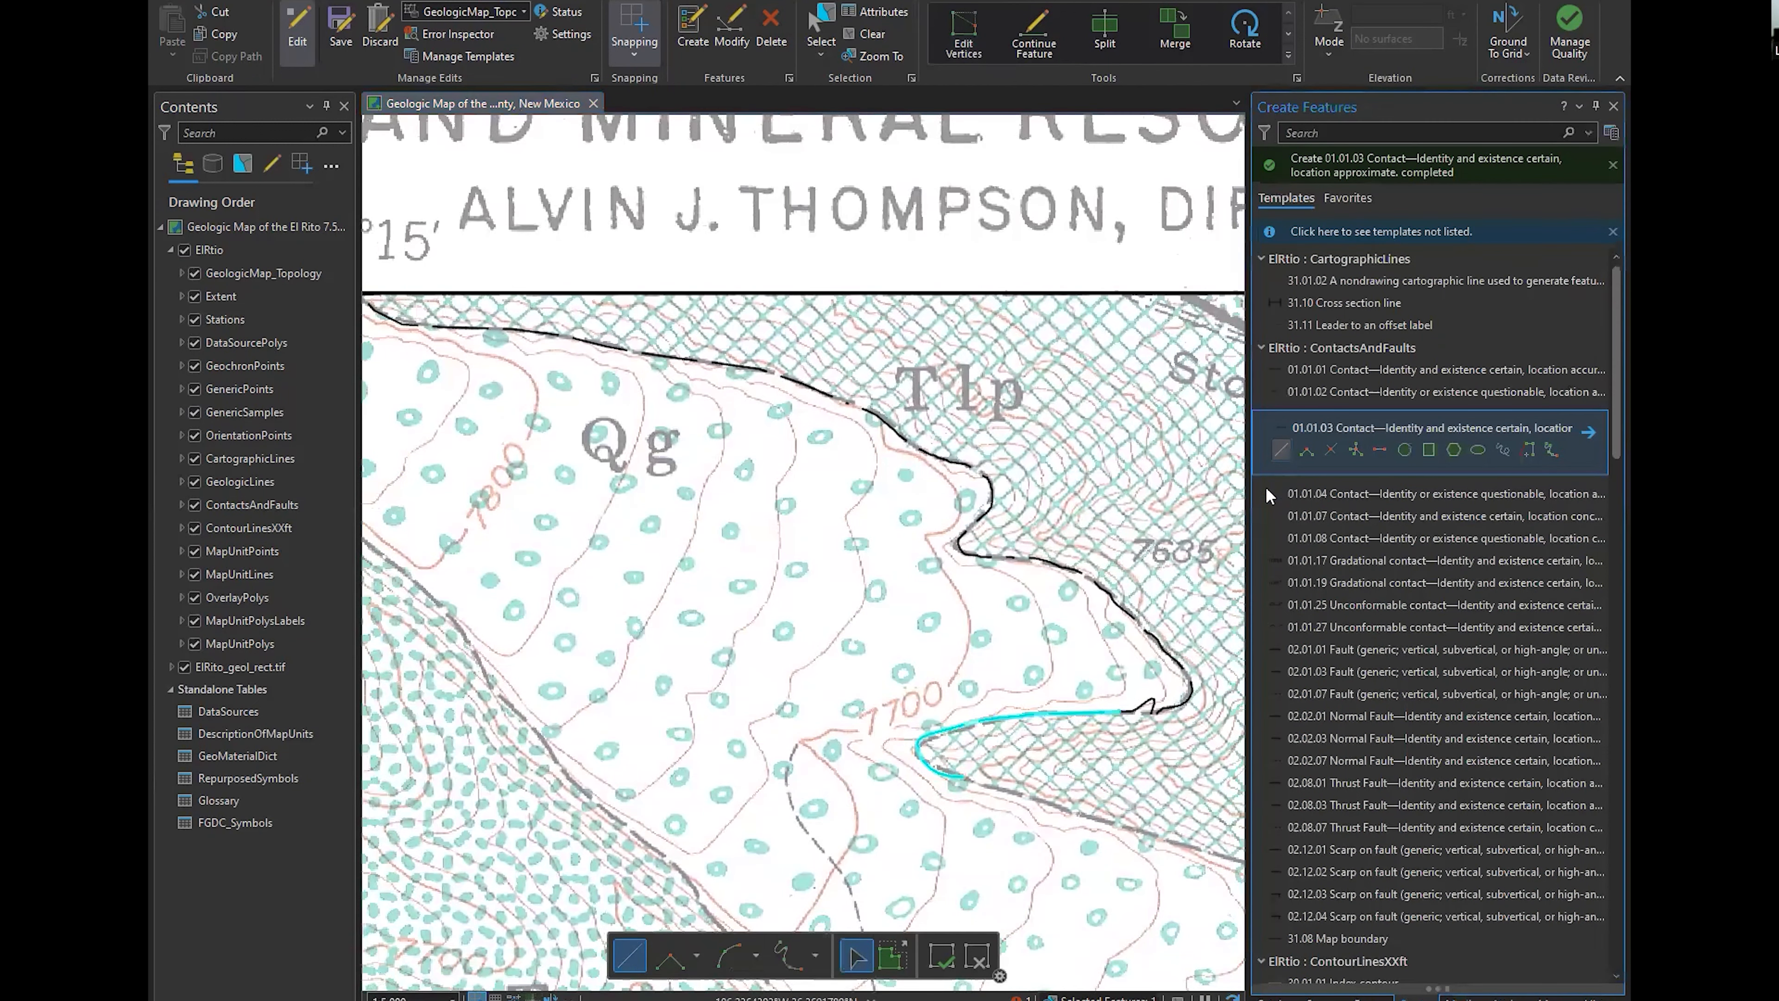
{"action": "left_click", "coordinate": [799, 957]}
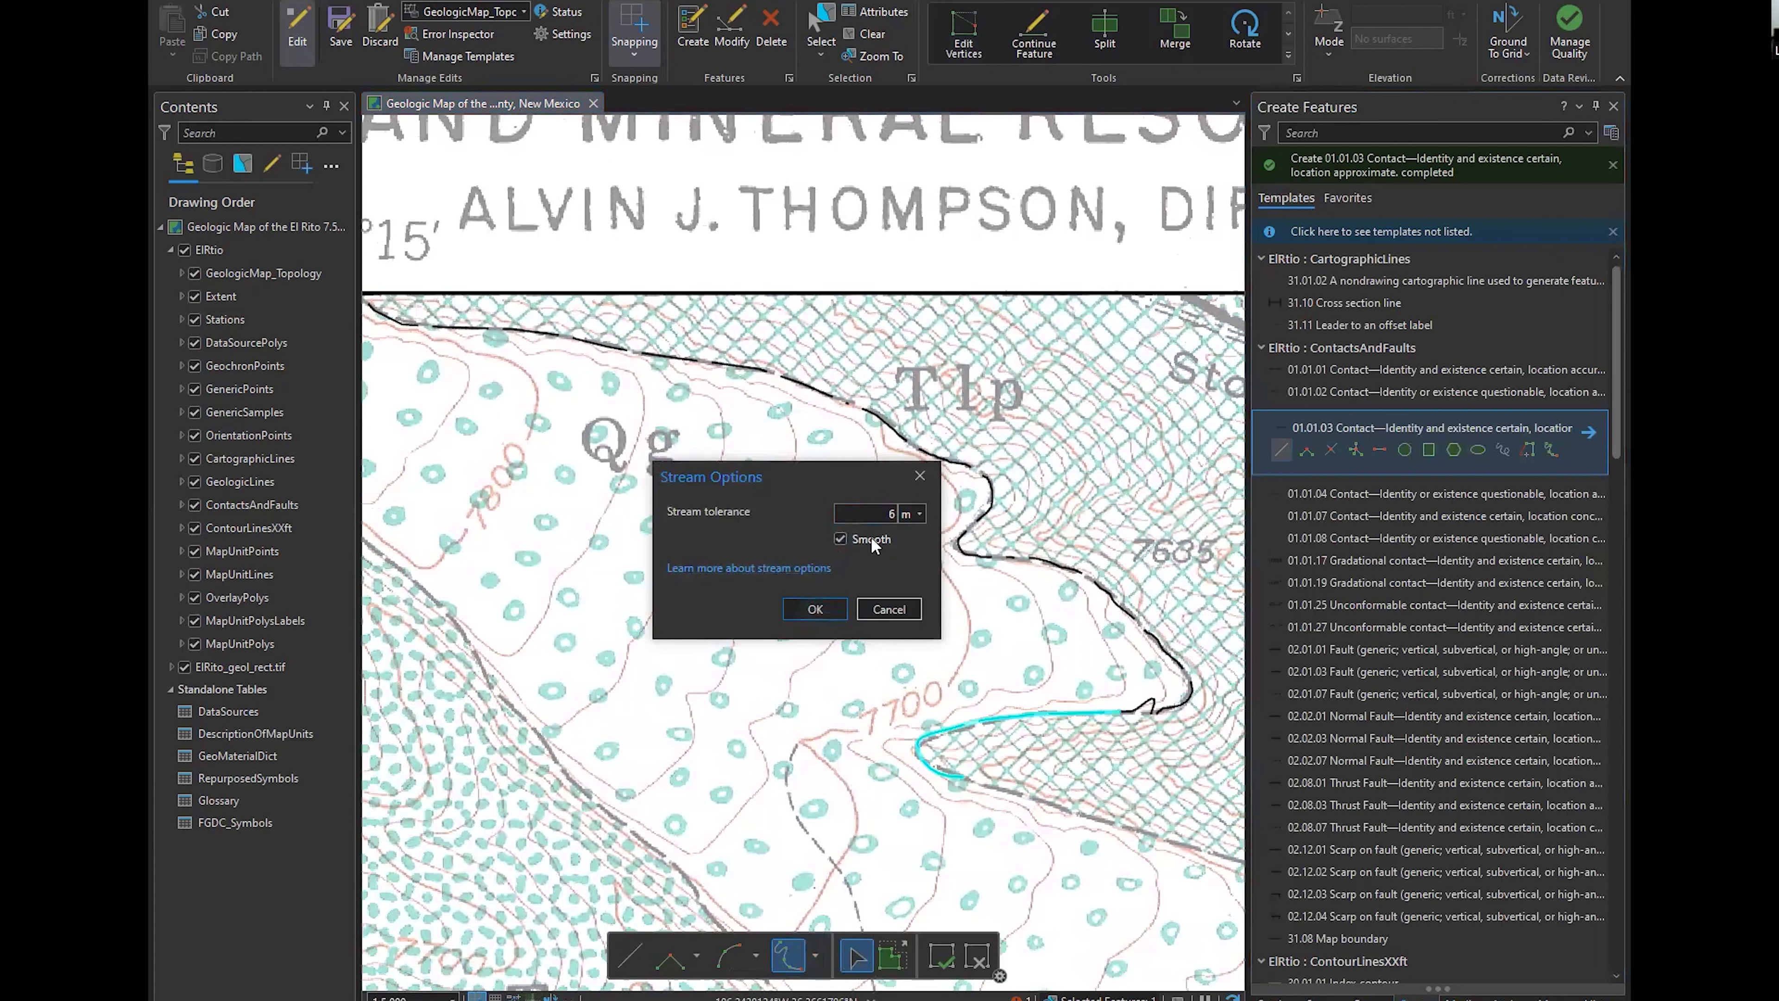
{"action": "left_click", "coordinate": [814, 606]}
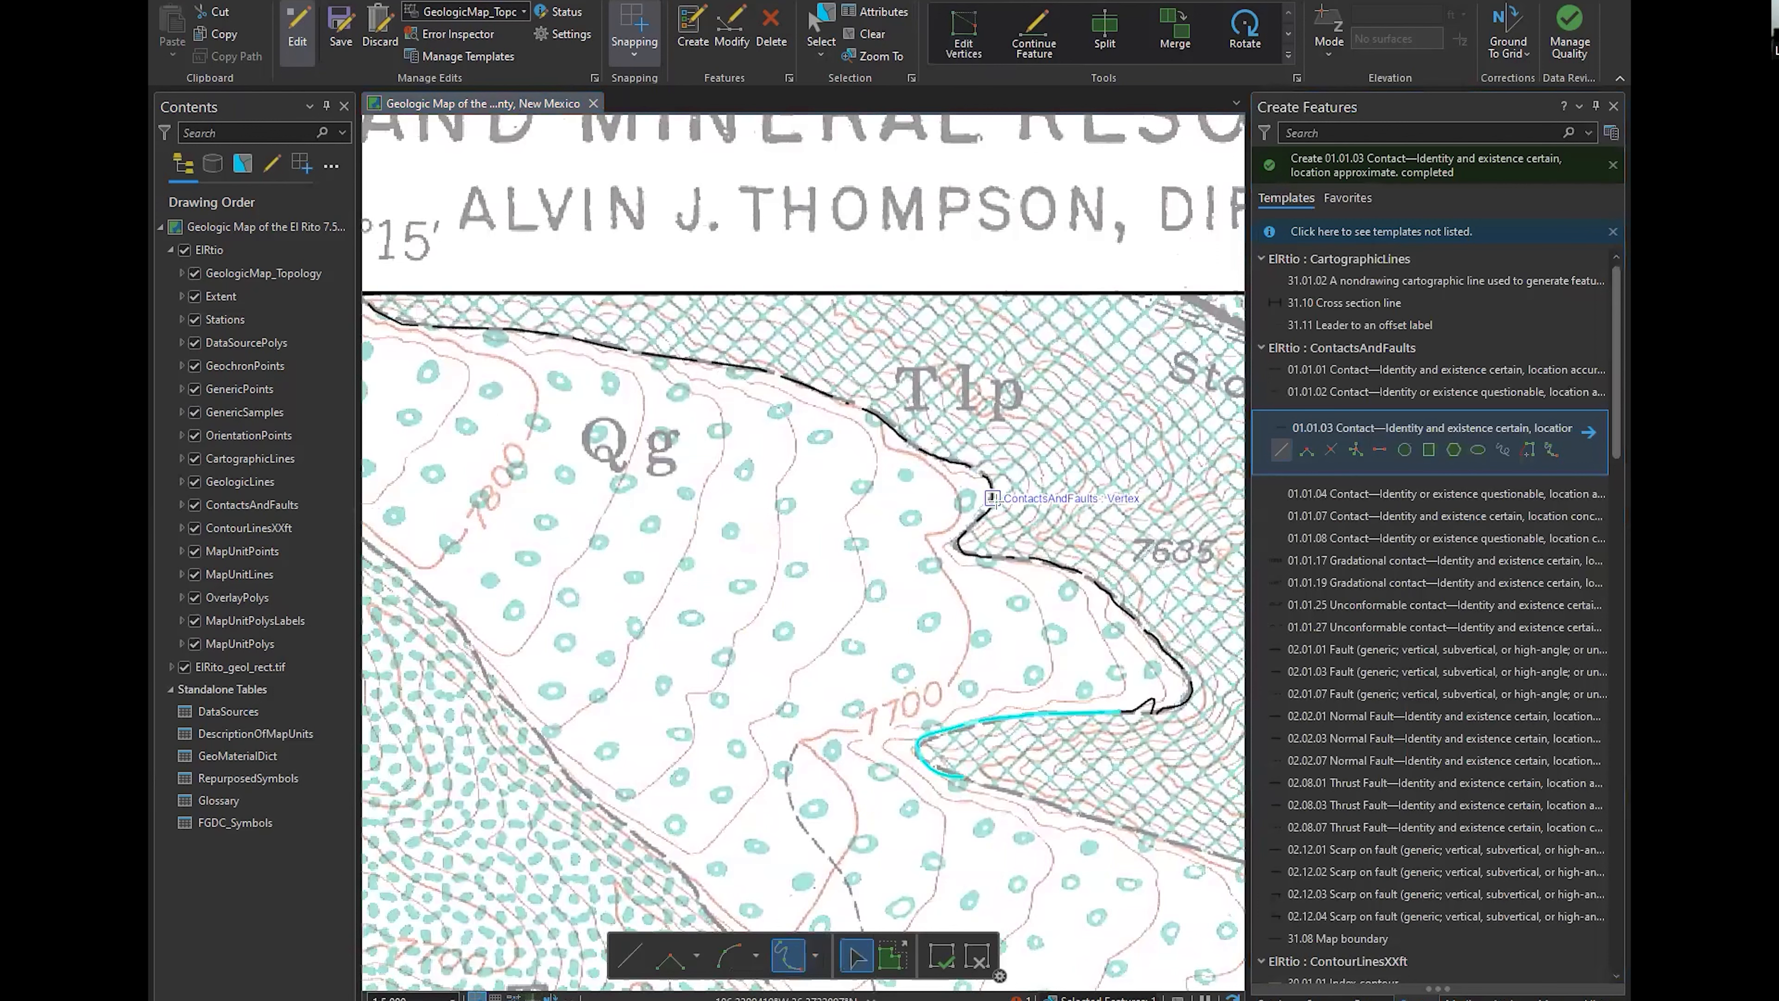
Activate the 05.05.01 Syncline template (identity and existence certain, location accurate) in GeologicLines
{"action": "left_click_drag", "start_coordinate": [929, 884], "coordinate": [969, 685]}
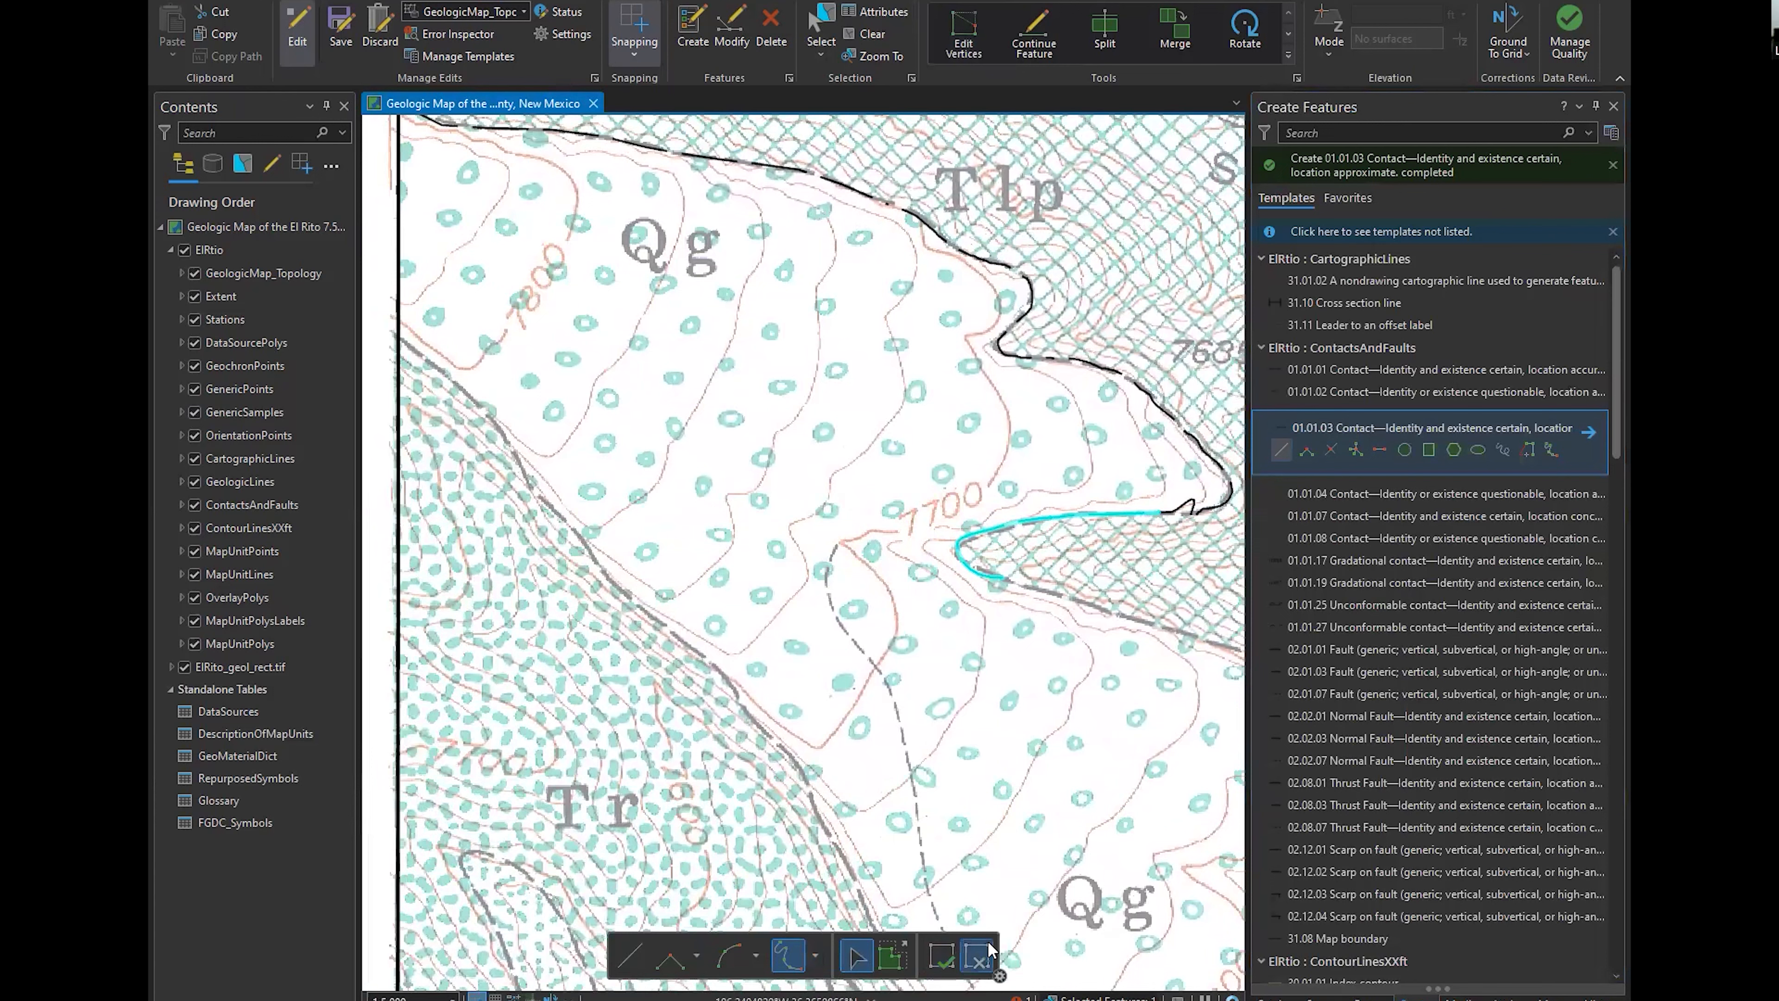
{"action": "scroll", "coordinate": [1397, 840], "scroll_direction": "down", "scroll_amount": 3}
{"action": "left_click", "coordinate": [1415, 763]}
{"action": "scroll", "coordinate": [1414, 762], "scroll_direction": "down", "scroll_amount": 6}
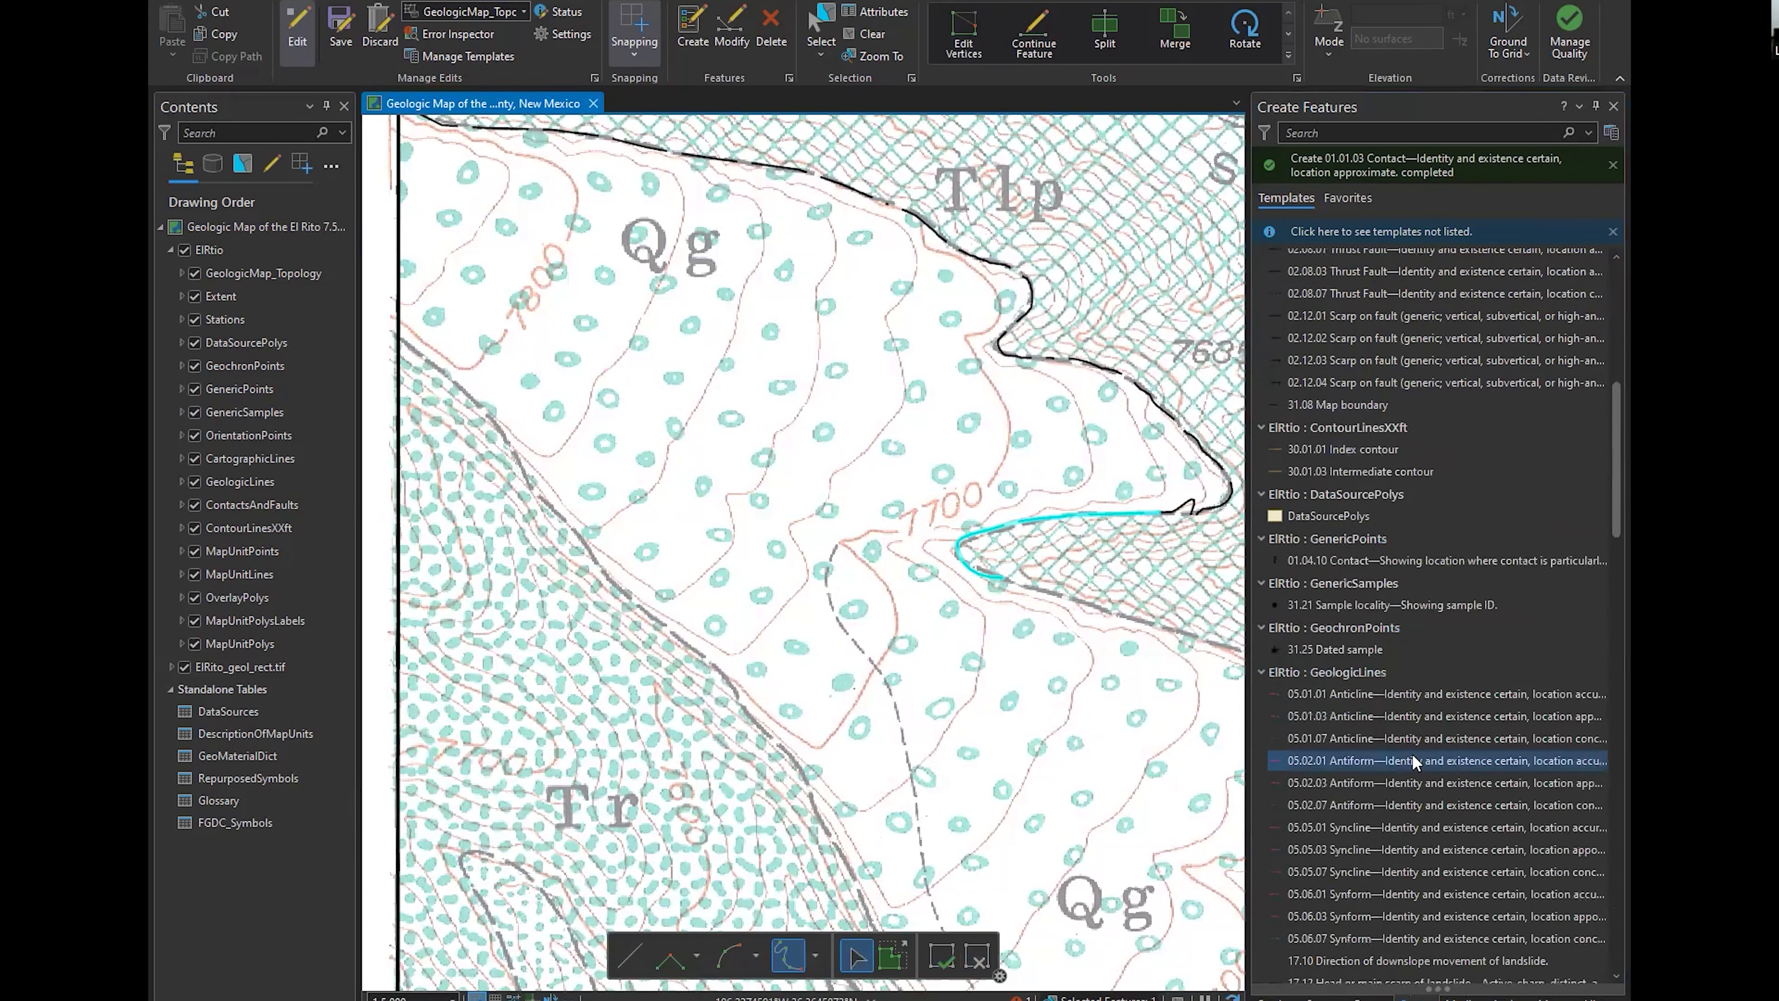
{"action": "left_click", "coordinate": [1409, 705]}
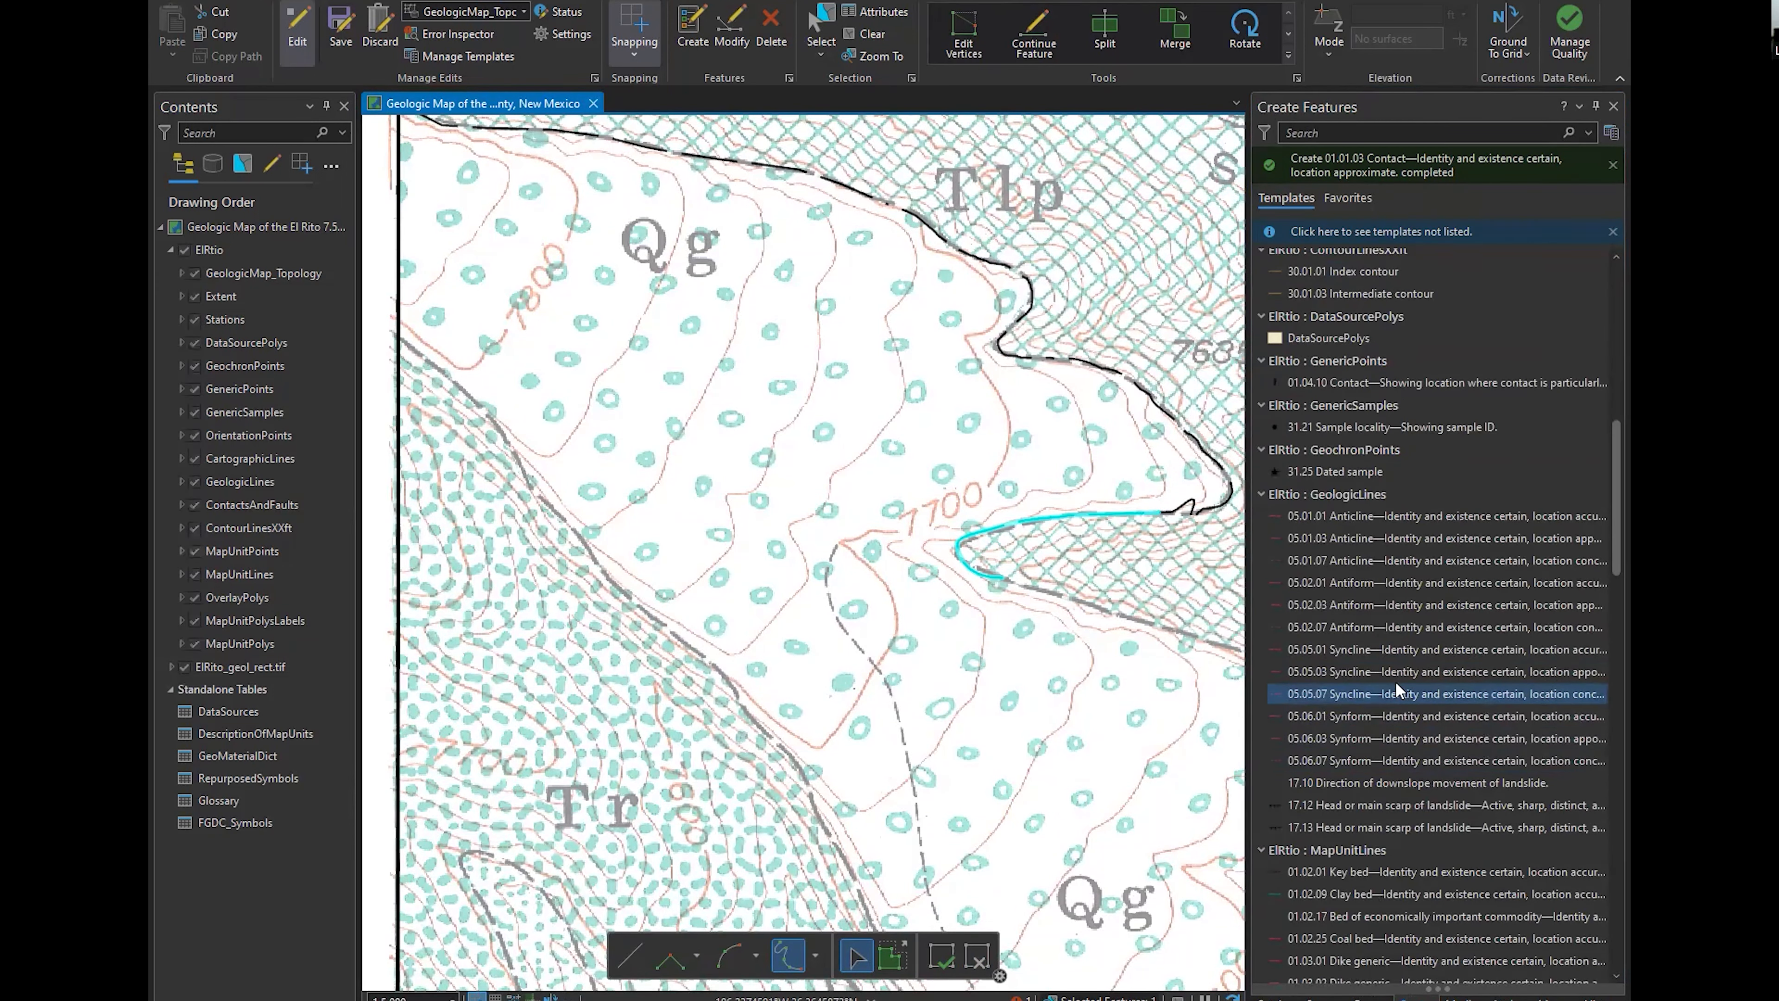
{"action": "left_click", "coordinate": [1362, 649]}
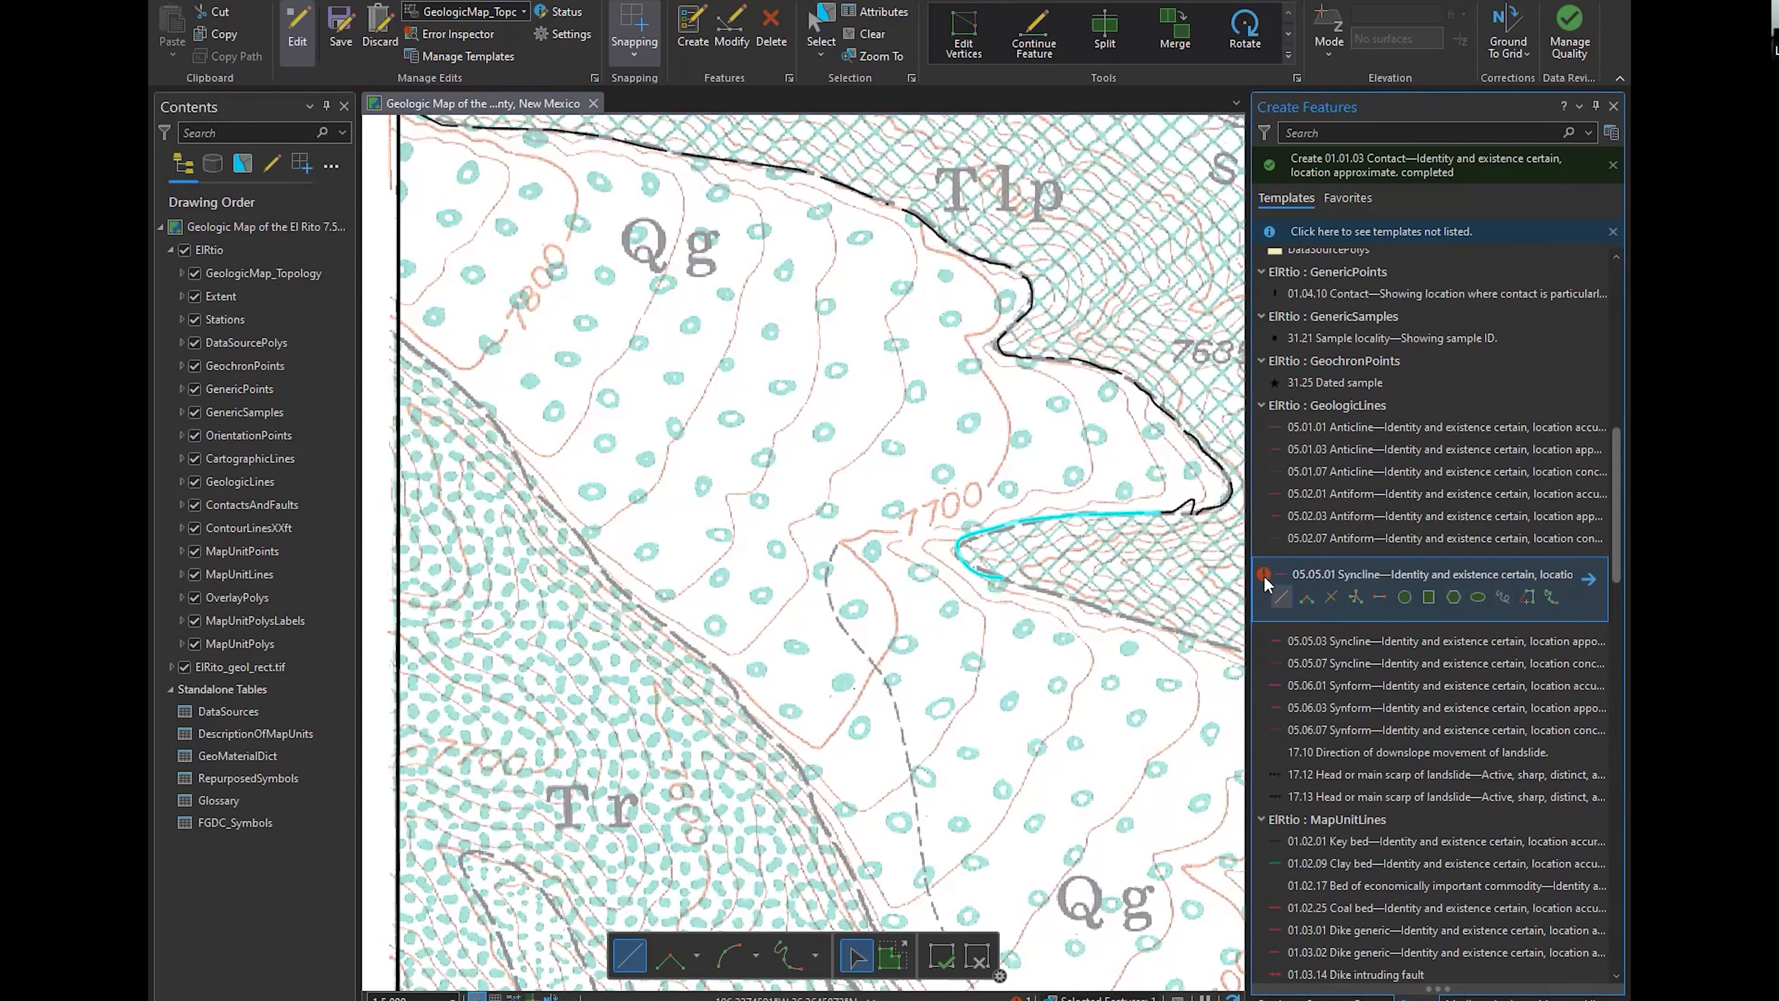
Sketch a straight 05.05.01 Syncline southeast from the Qg label toward the 7700 contour label and try to finish it
{"action": "left_click", "coordinate": [1281, 596]}
{"action": "left_click", "coordinate": [633, 264]}
{"action": "left_click", "coordinate": [893, 449]}
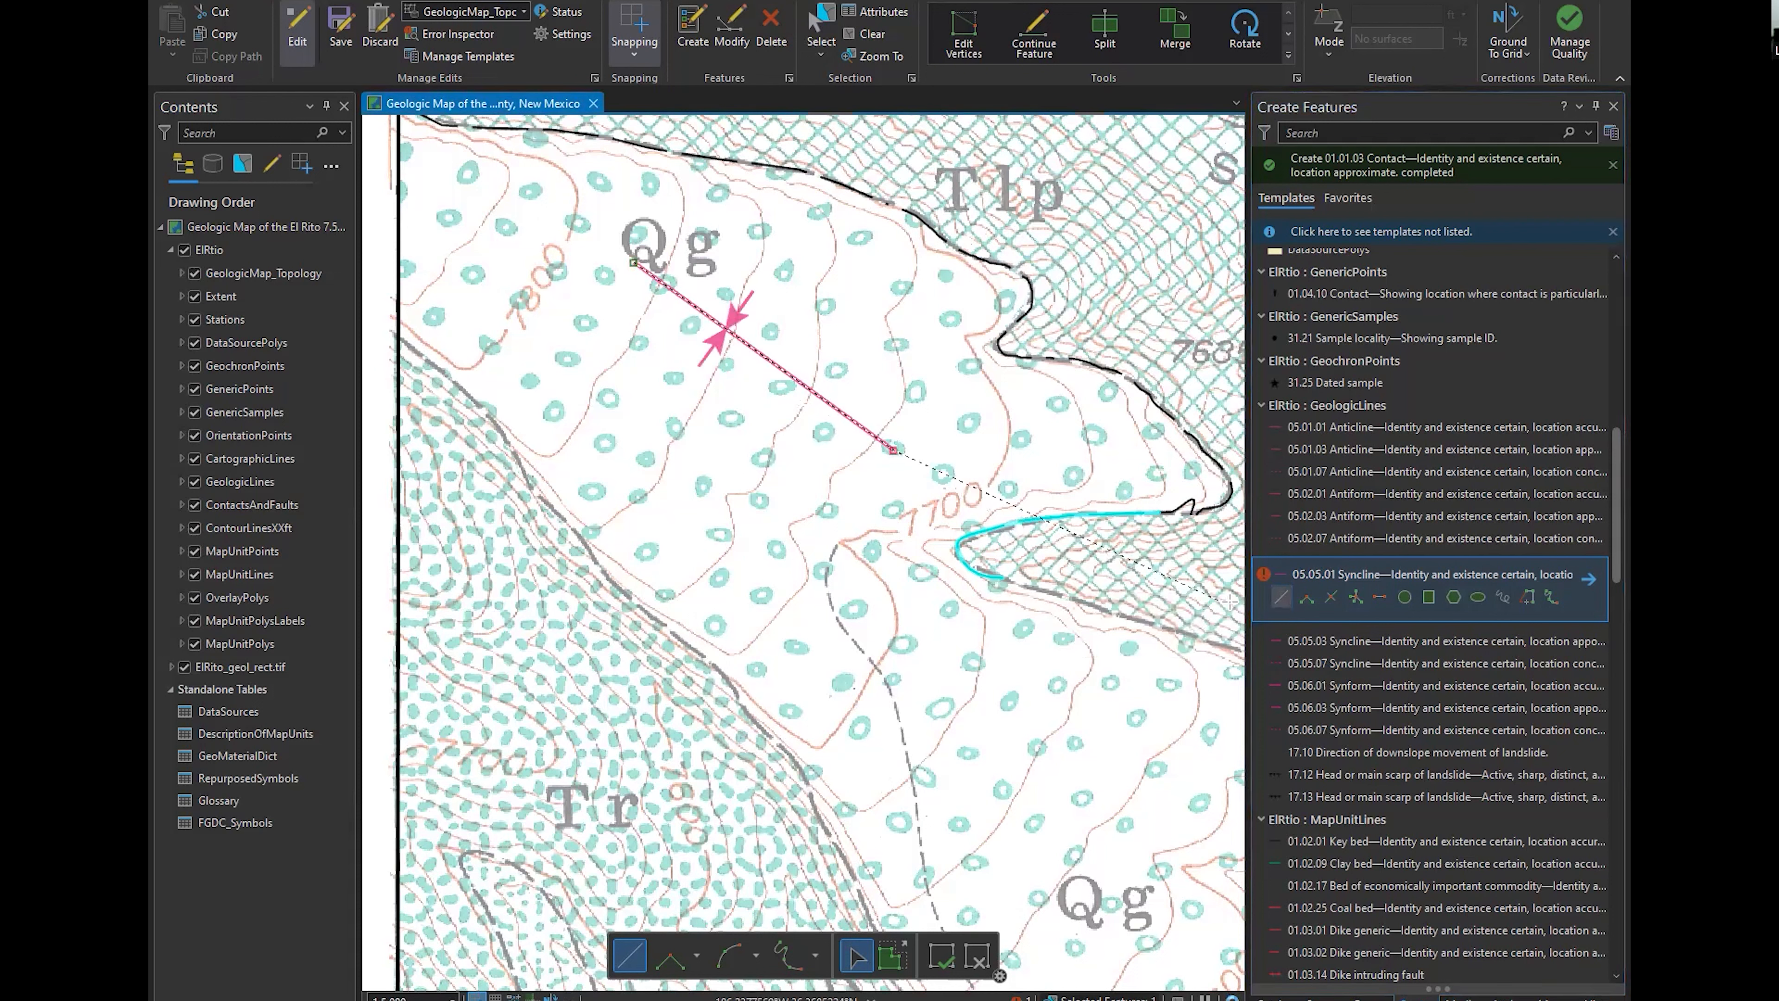
{"action": "left_click", "coordinate": [941, 954]}
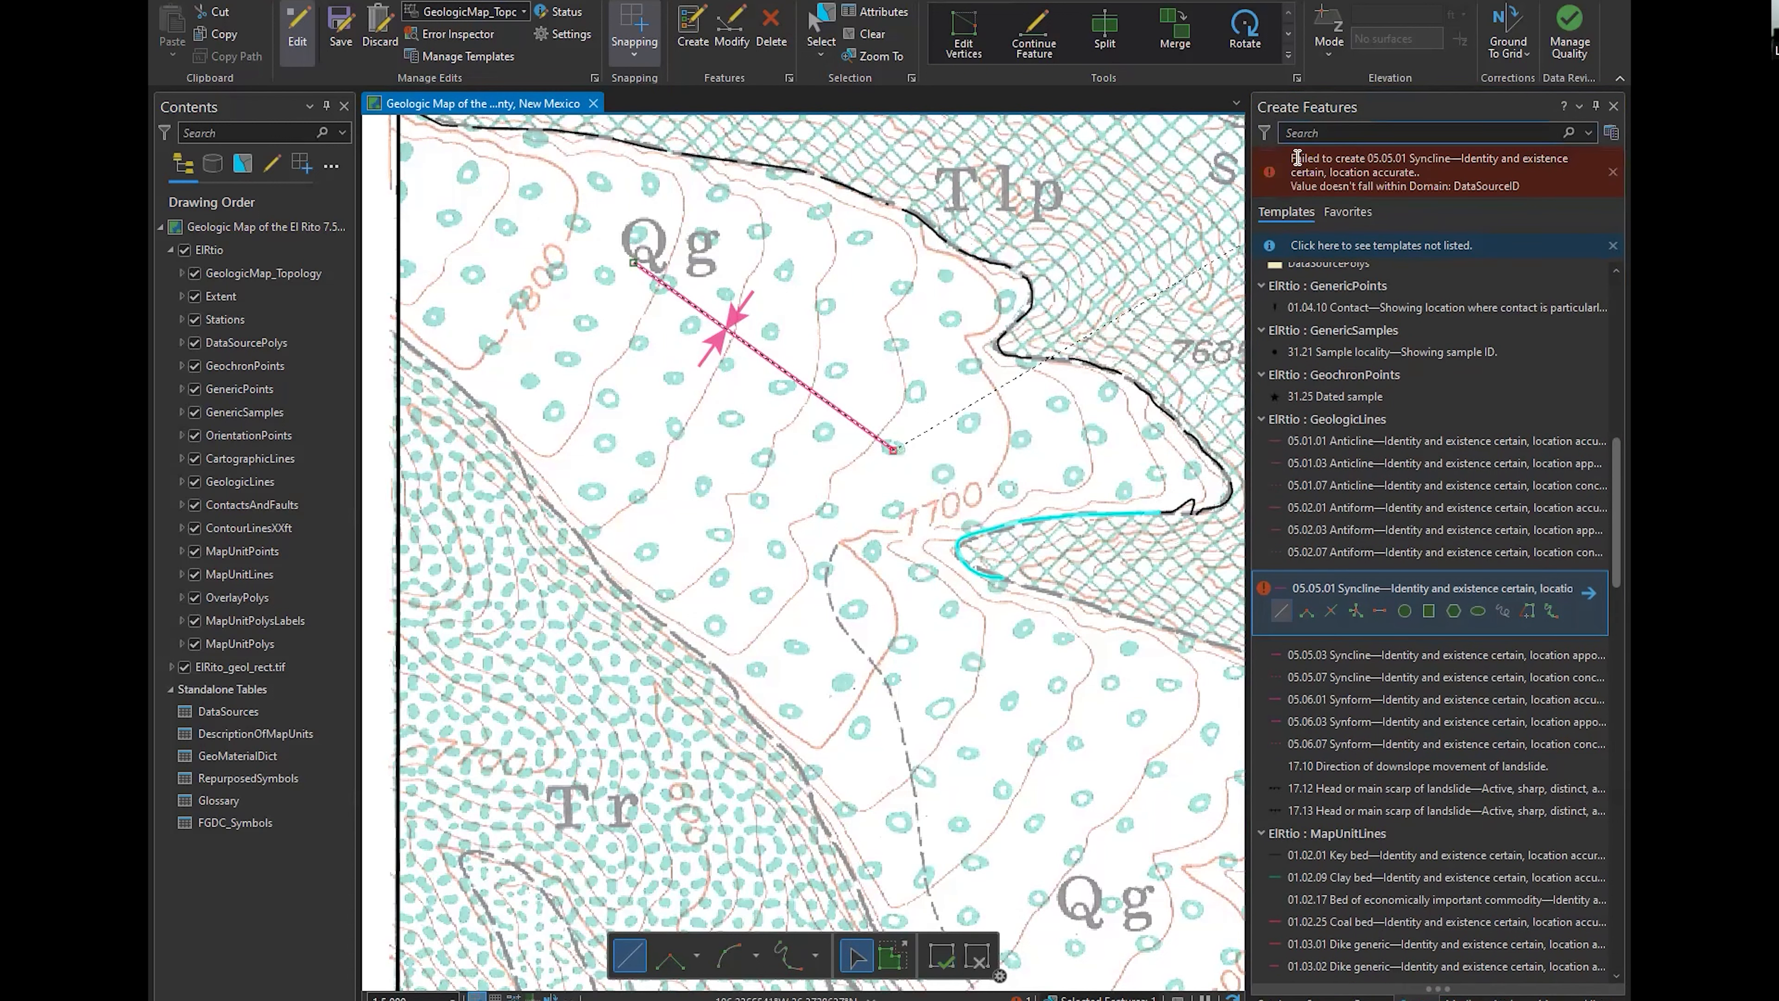
Set DataSourceID to DS01 in the 05.05.01 Syncline template's attributes and finish the sketched syncline
{"action": "double_click", "coordinate": [1359, 587]}
{"action": "left_click", "coordinate": [653, 294]}
{"action": "left_click", "coordinate": [942, 462]}
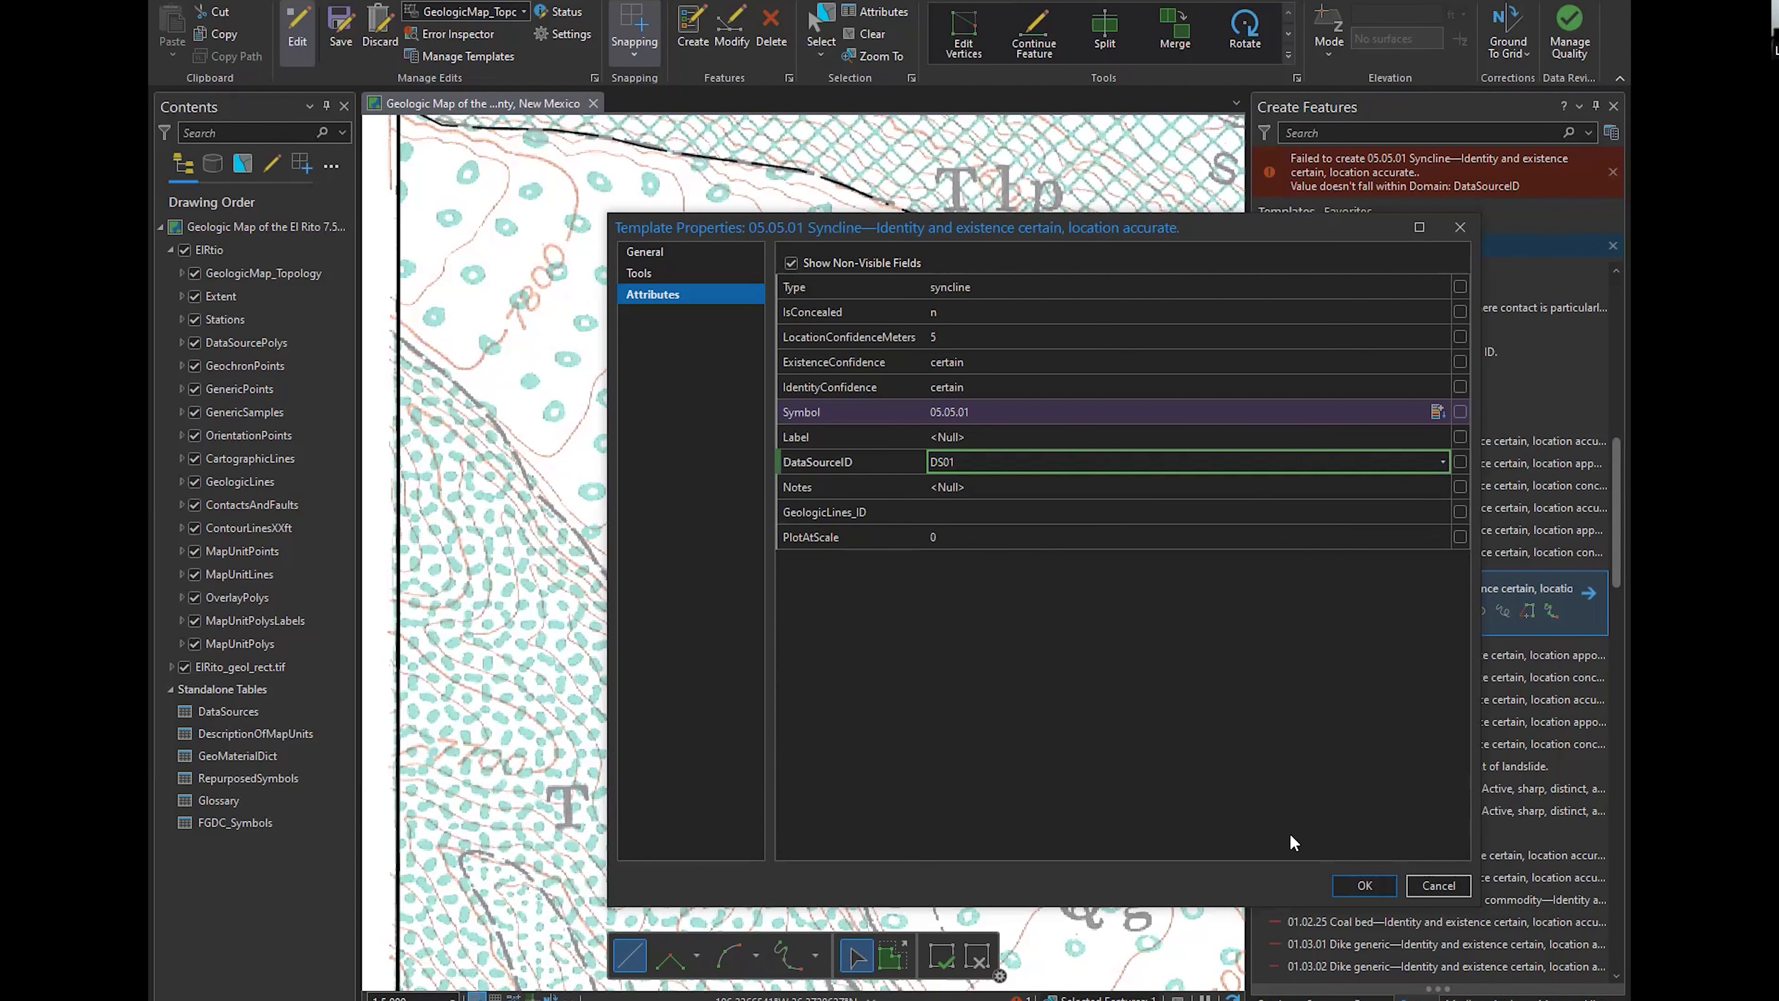
{"action": "left_click", "coordinate": [1365, 885]}
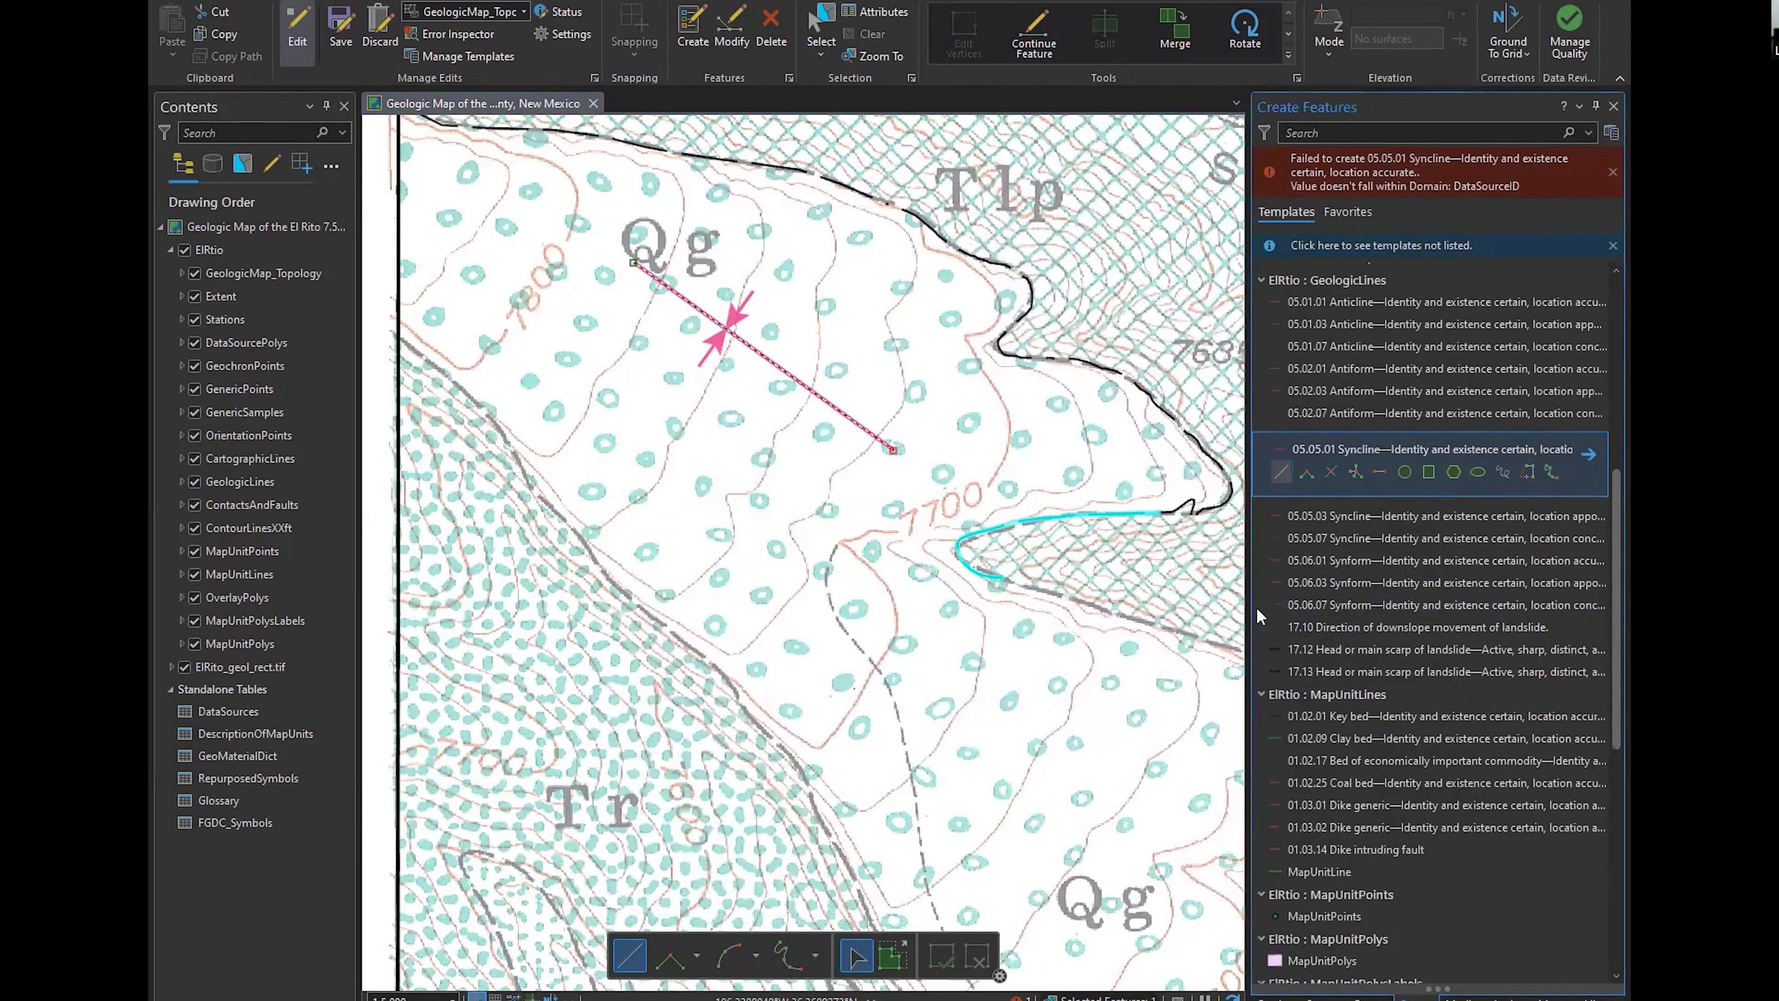
{"action": "double_click", "coordinate": [895, 450]}
Activate the 05.02.01 Antiform template in GeologicLines and bring up its available options
{"action": "scroll", "coordinate": [1339, 585], "scroll_direction": "up", "scroll_amount": 9}
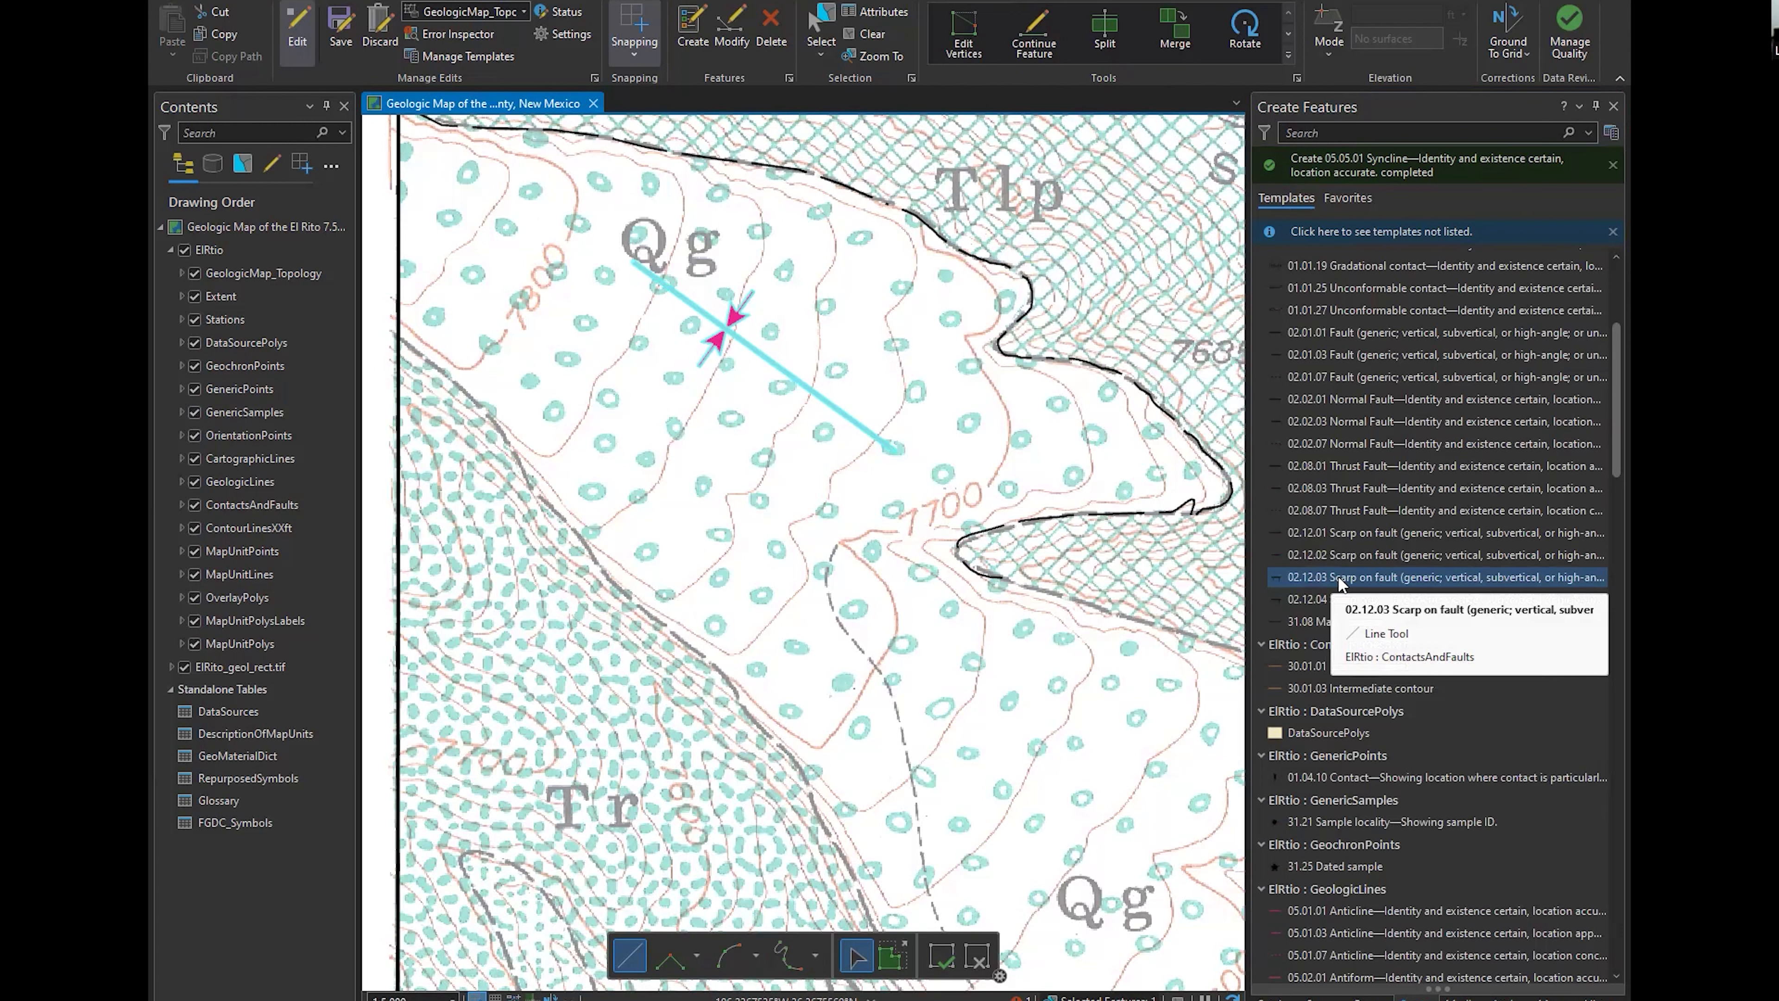
{"action": "scroll", "coordinate": [1339, 584], "scroll_direction": "down", "scroll_amount": 3}
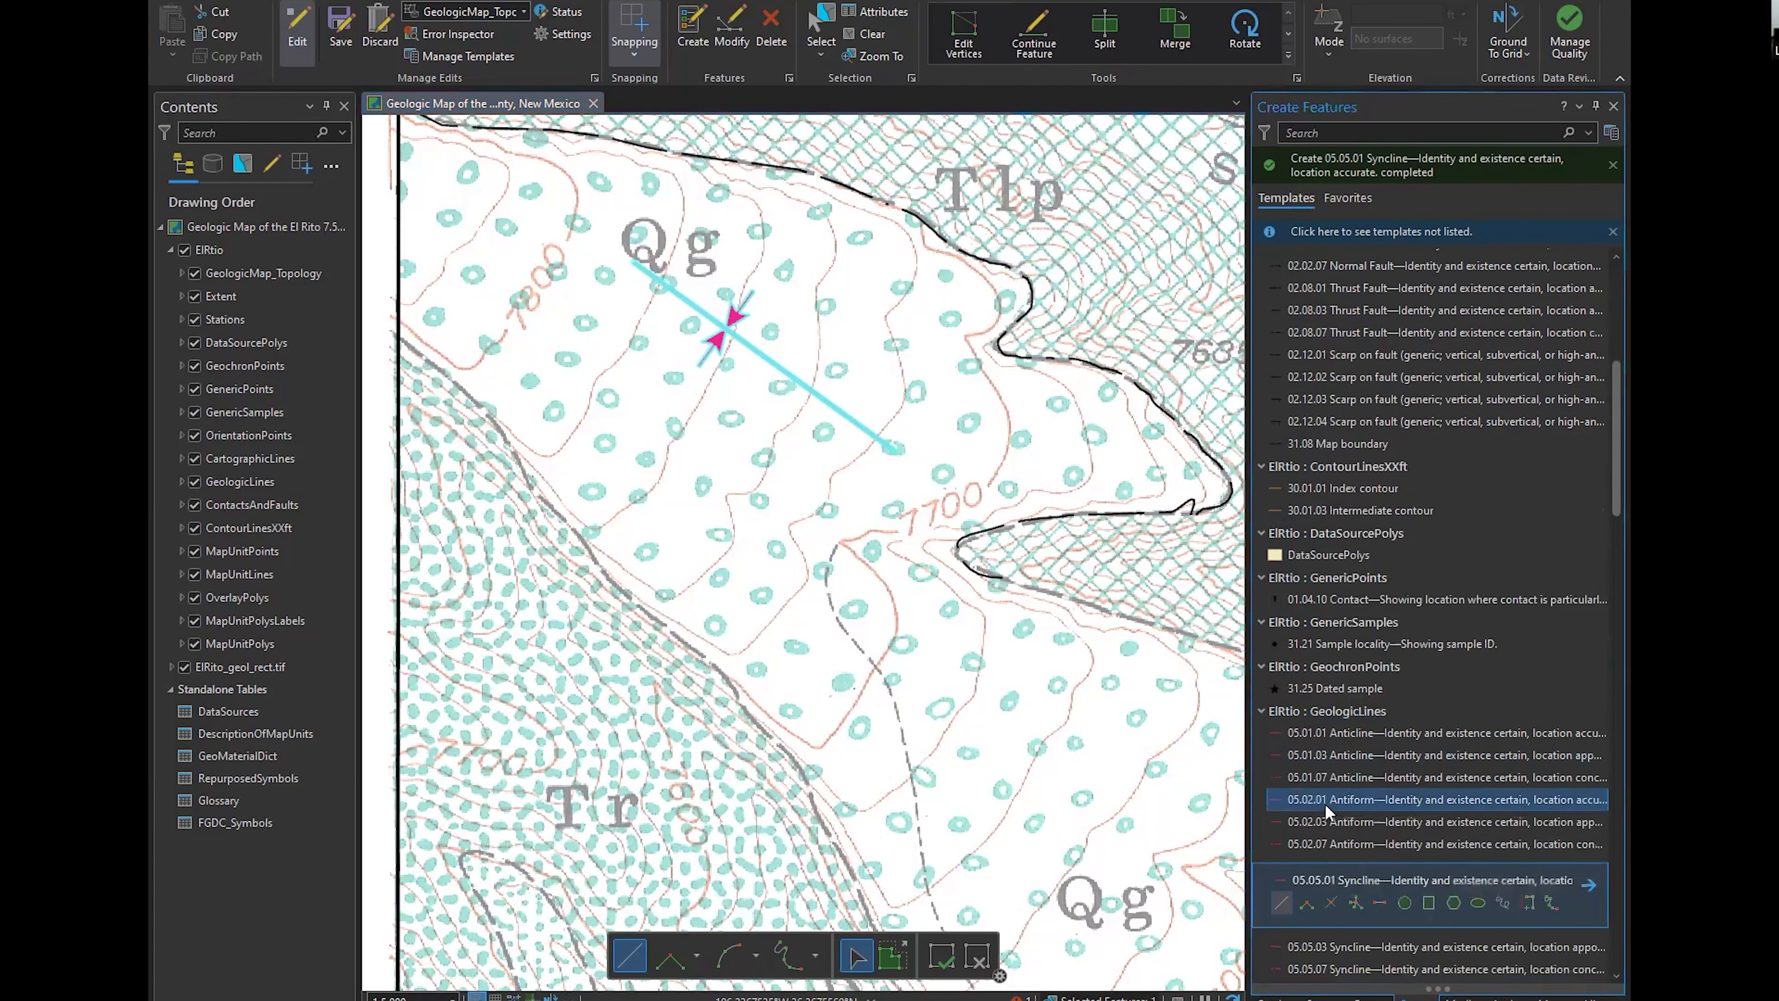
{"action": "left_click", "coordinate": [1326, 806]}
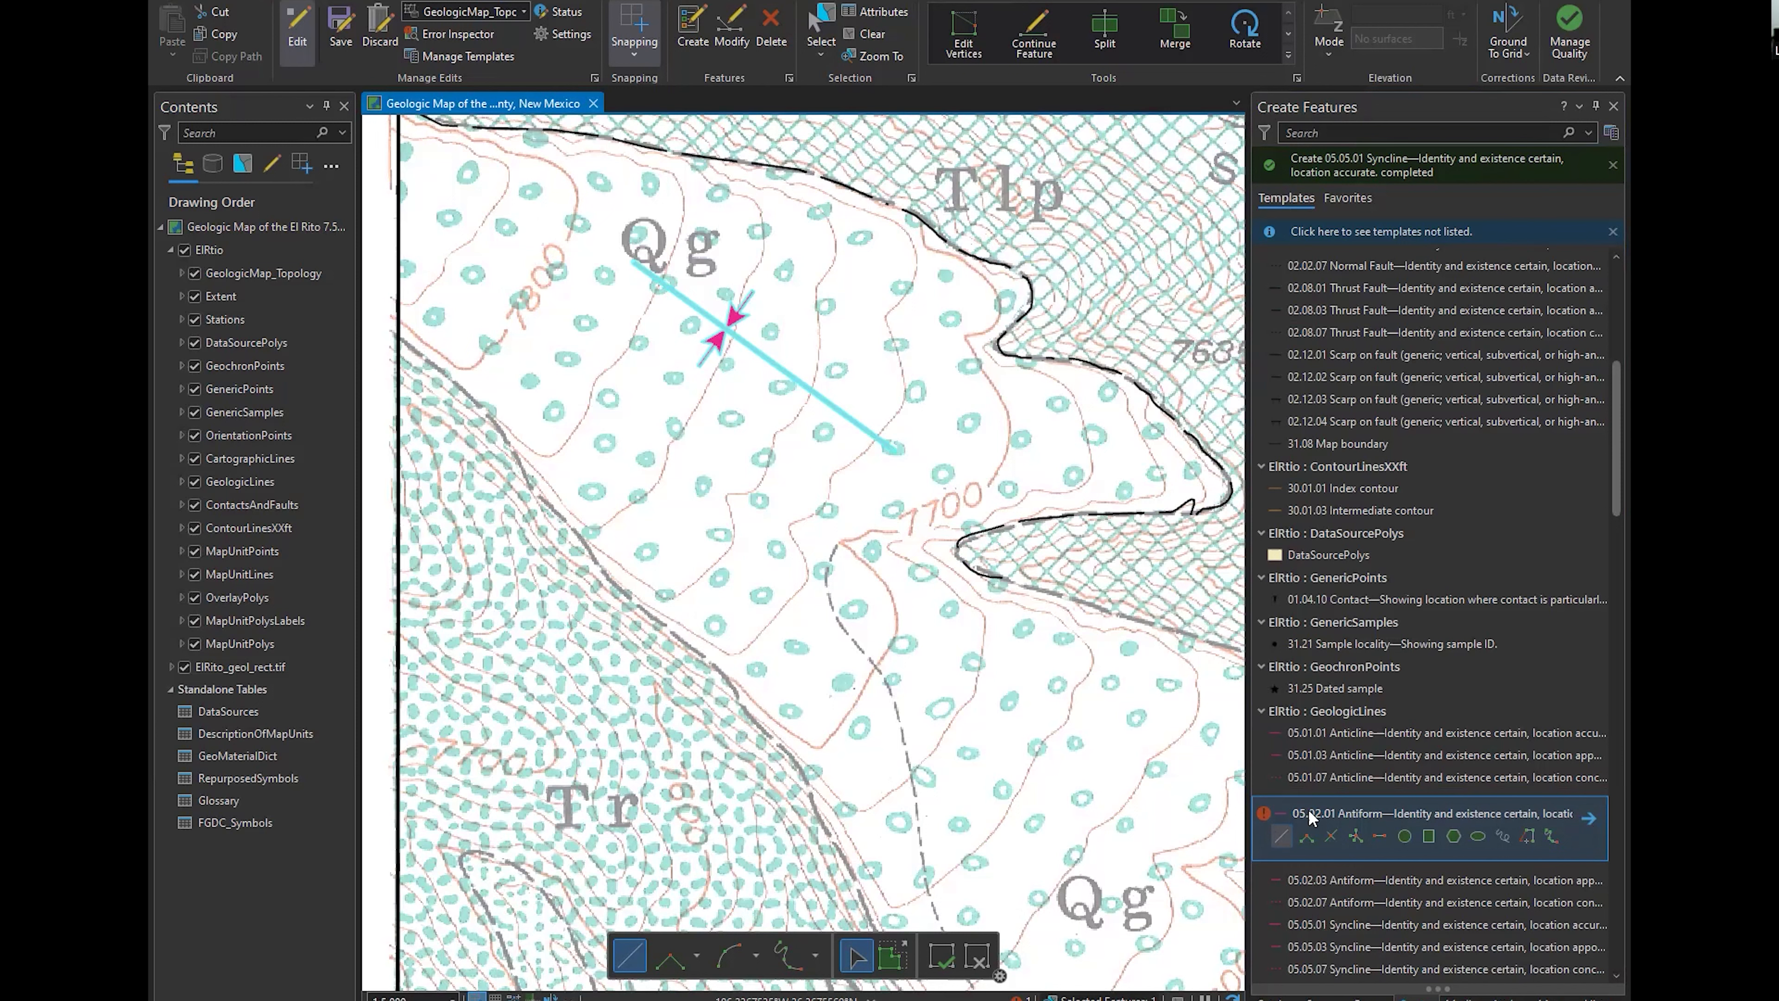
{"action": "right_click", "coordinate": [1289, 814]}
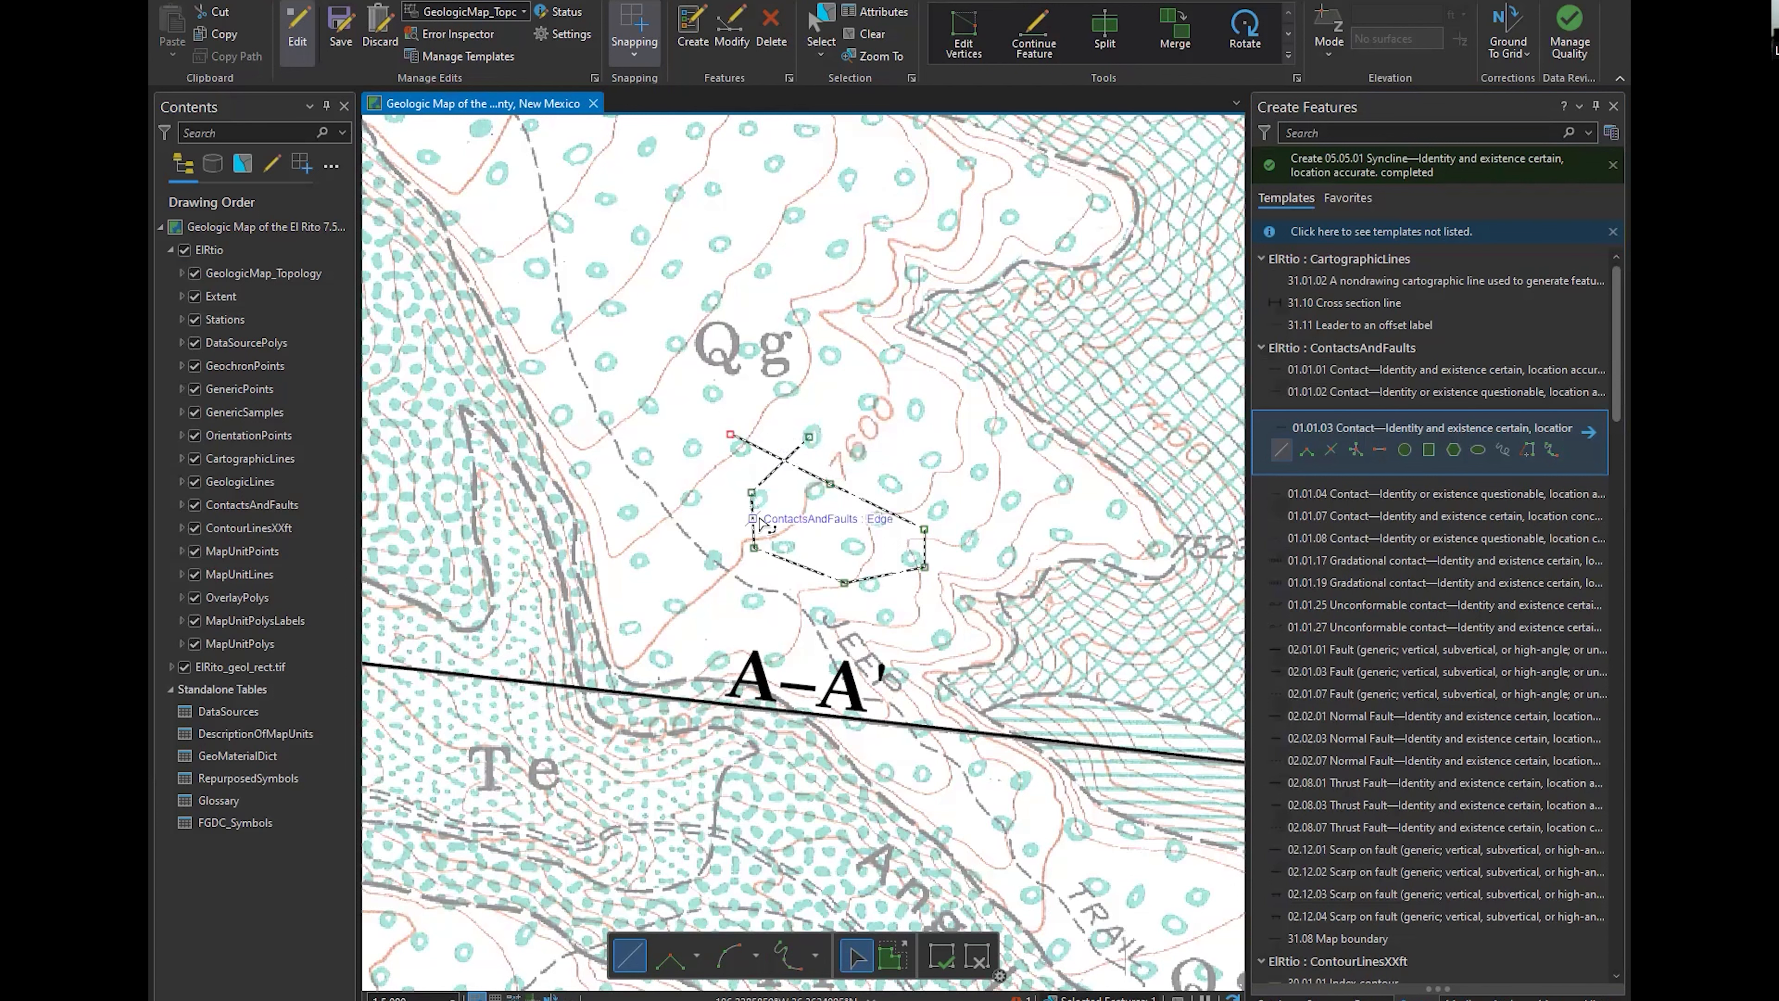
Finish a self-crossing 01.01.03 contact loop in the Qg area north of the A–A' cross section line
{"action": "left_click", "coordinate": [900, 501]}
{"action": "double_click", "coordinate": [900, 501]}
{"action": "scroll", "coordinate": [842, 527], "scroll_direction": "up", "scroll_amount": 3}
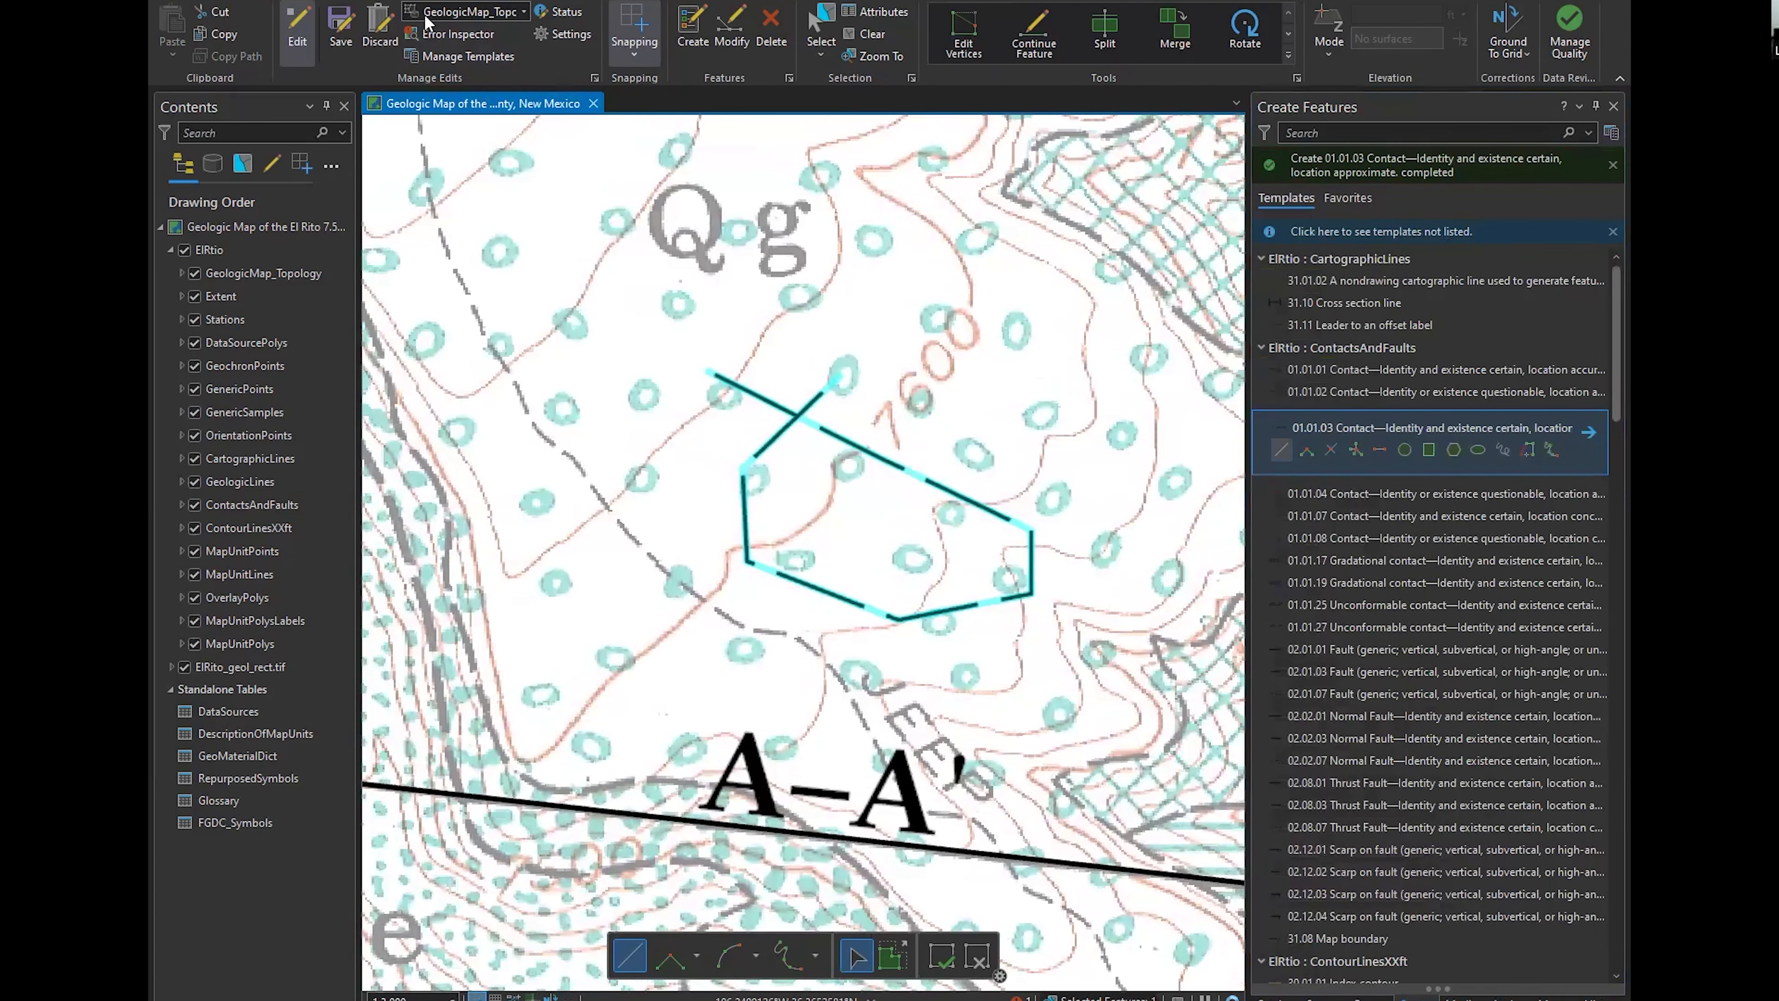
Validate GeologicMap_Topology around the self-crossing contact in the Error Inspector and turn off the map extent filter
{"action": "left_click", "coordinate": [457, 34]}
{"action": "left_click", "coordinate": [376, 743]}
{"action": "scroll", "coordinate": [876, 361], "scroll_direction": "up", "scroll_amount": 2}
{"action": "left_click_drag", "start_coordinate": [905, 373], "coordinate": [604, 413]}
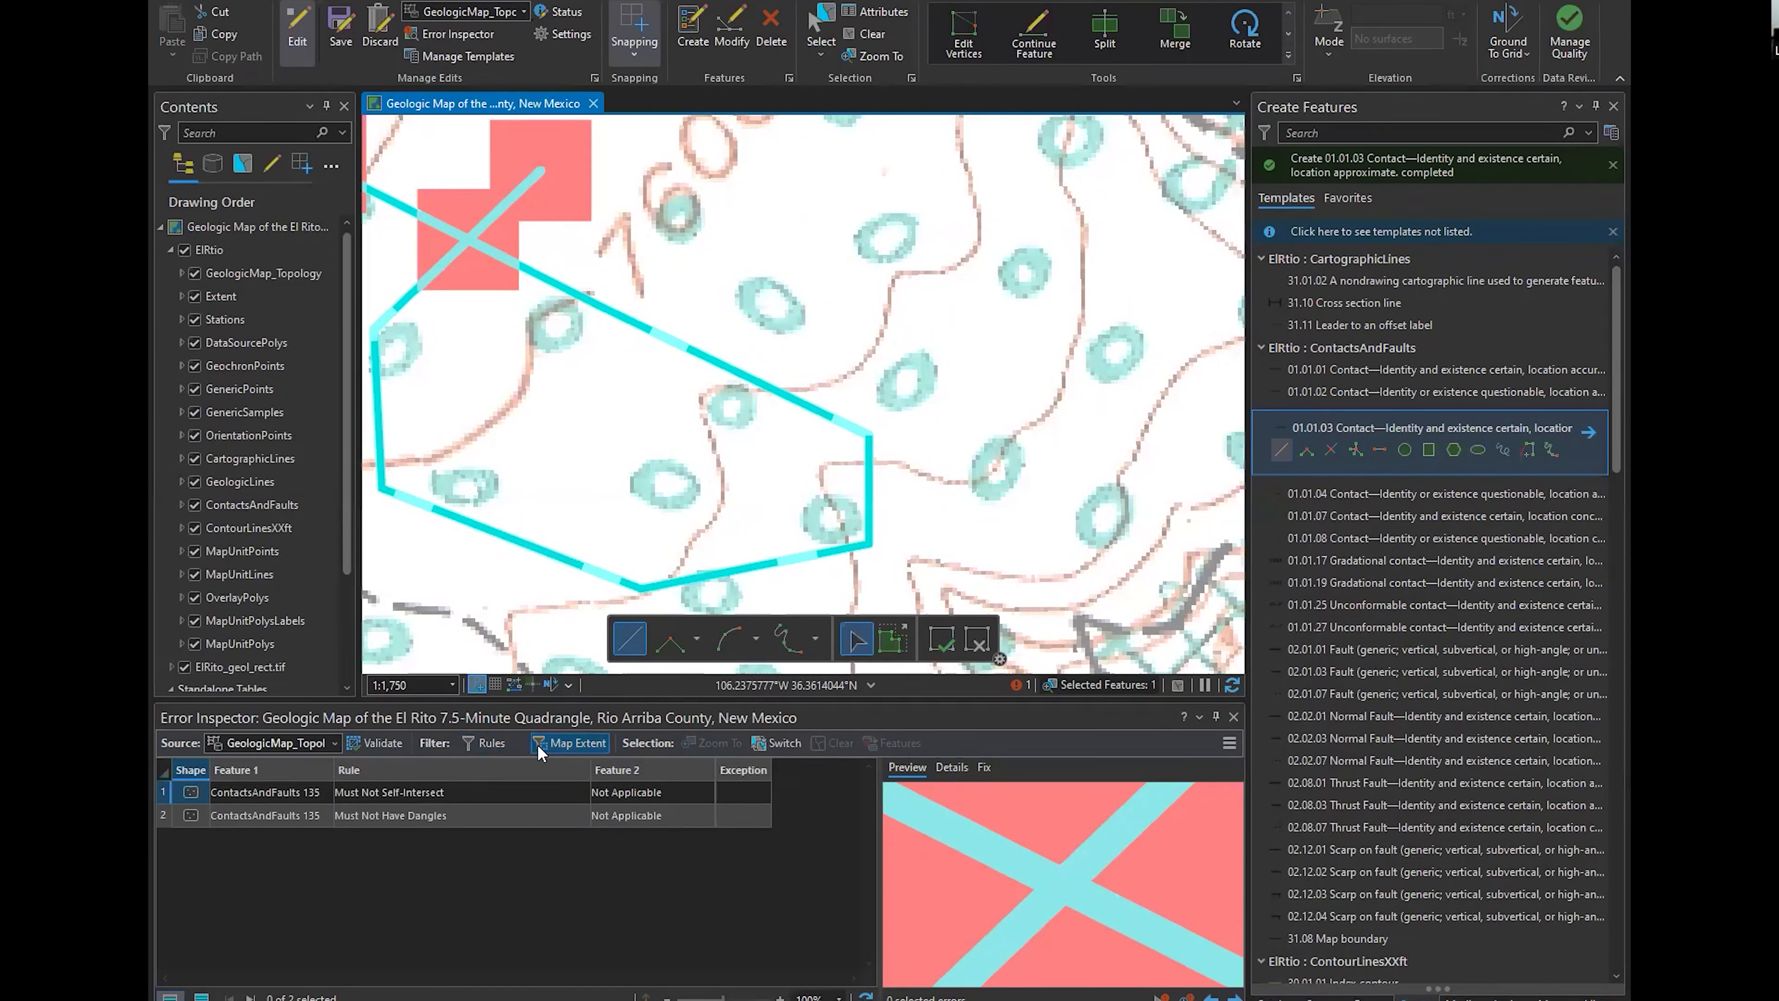
{"action": "left_click_drag", "start_coordinate": [617, 379], "coordinate": [606, 420]}
{"action": "left_click", "coordinate": [569, 744]}
{"action": "left_click_drag", "start_coordinate": [597, 525], "coordinate": [747, 563]}
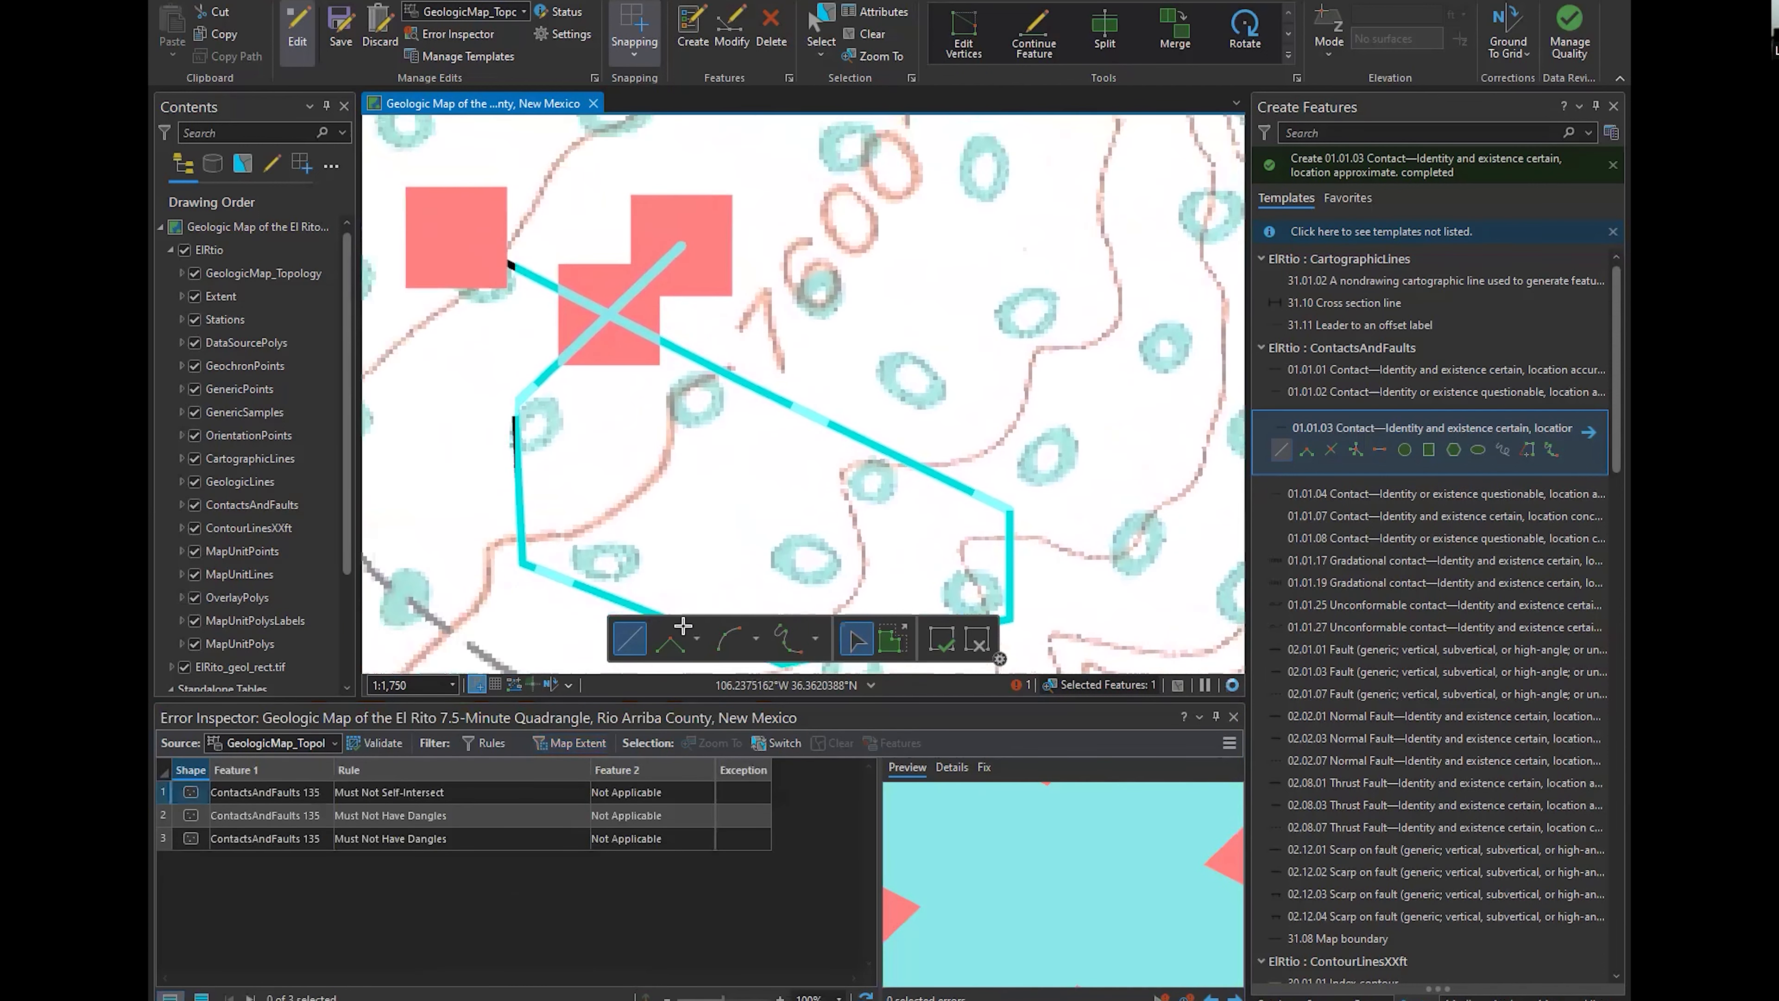
Mark the dangle error at the contact's northeast end as an exception and hide exceptions in the error list
{"action": "left_click", "coordinate": [160, 789]}
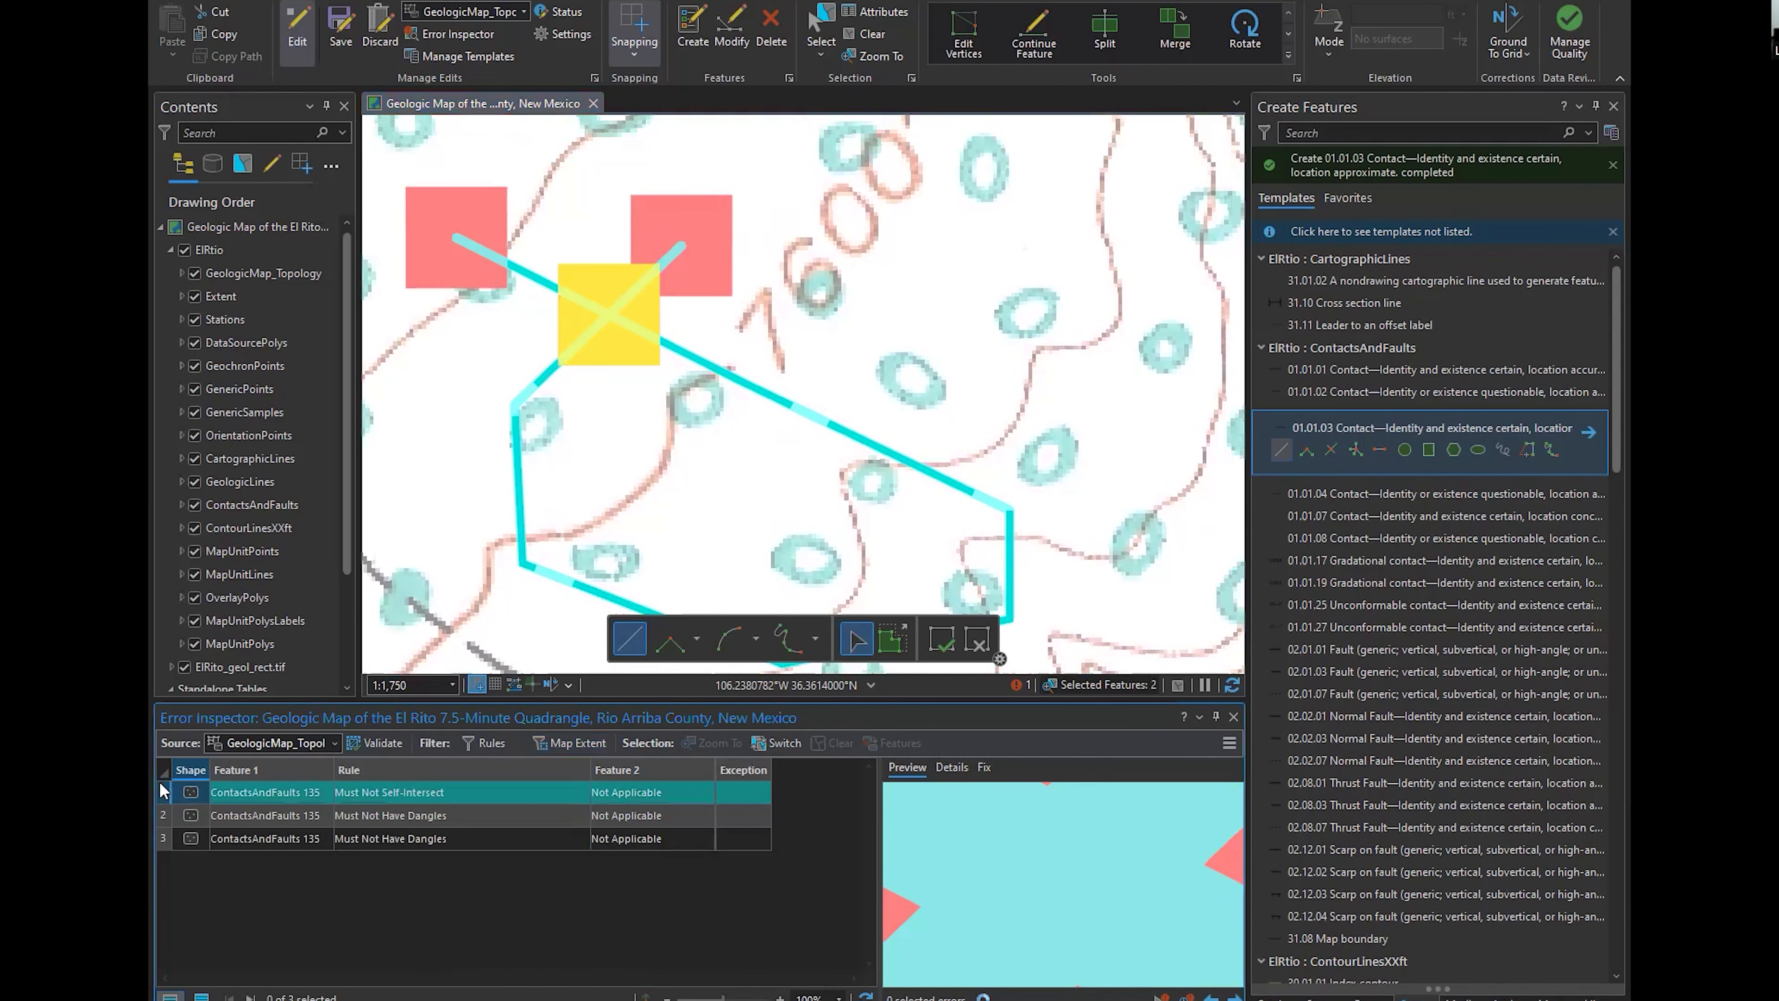
{"action": "left_click", "coordinate": [163, 817]}
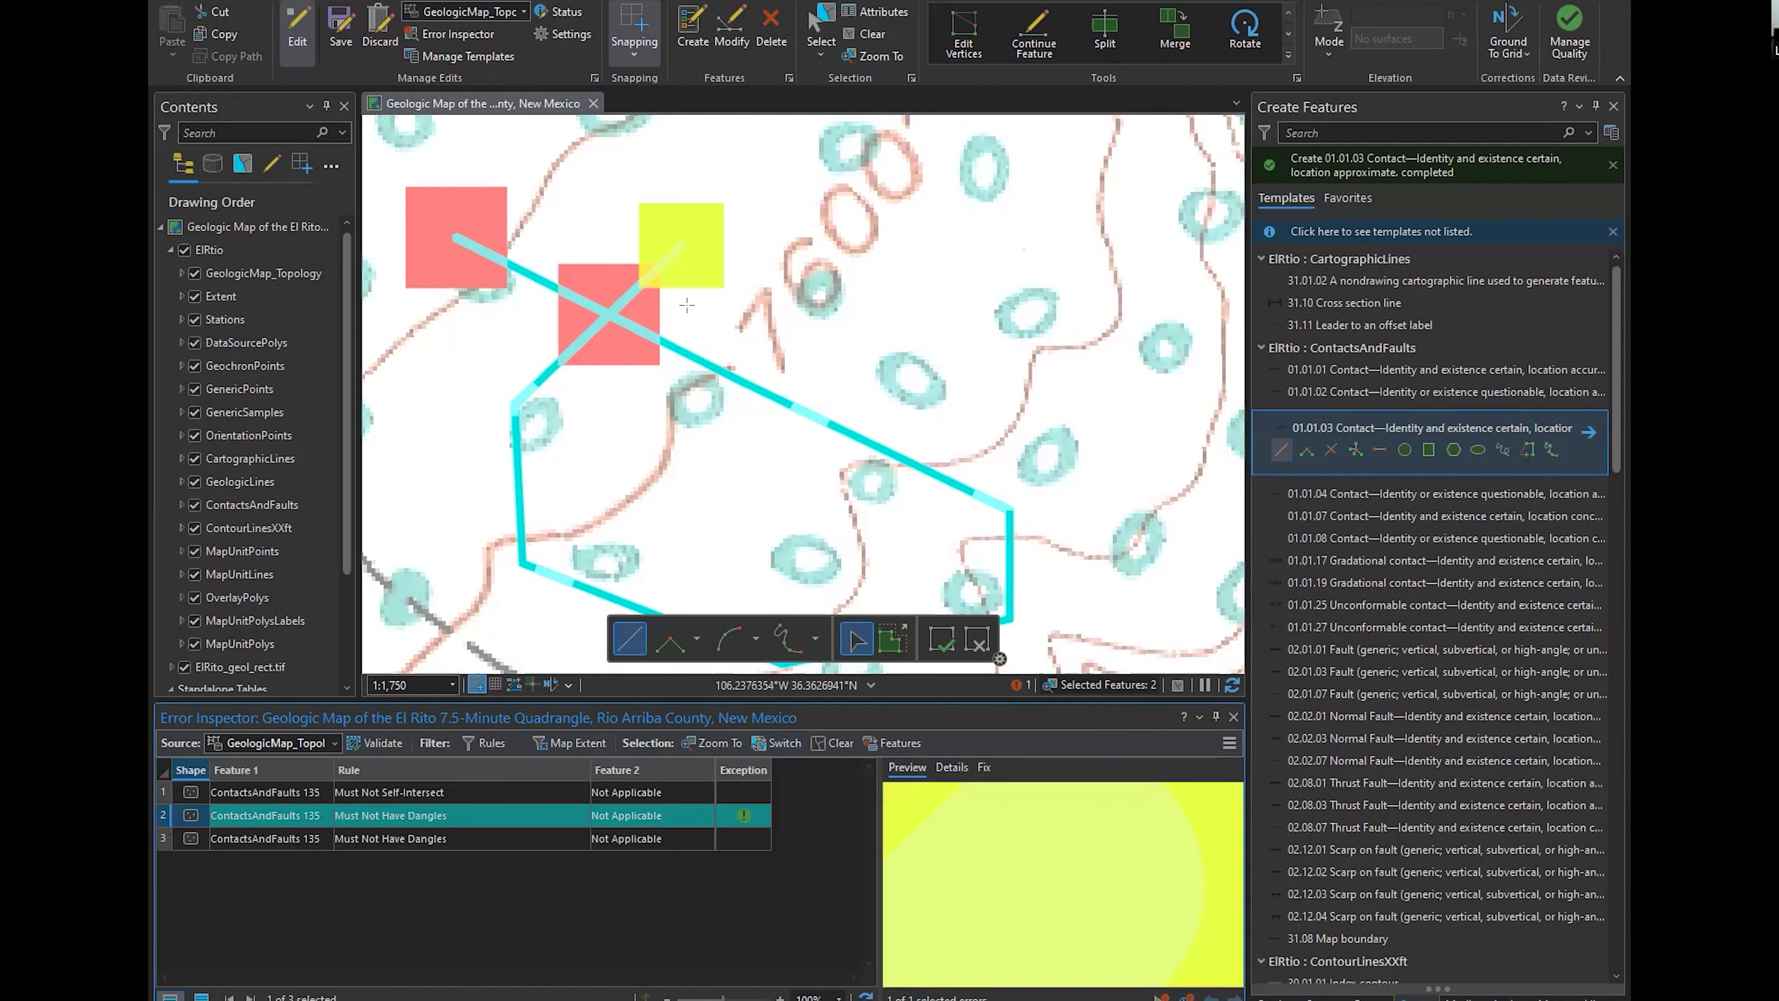
{"action": "left_click", "coordinate": [420, 839]}
{"action": "left_click", "coordinate": [489, 743]}
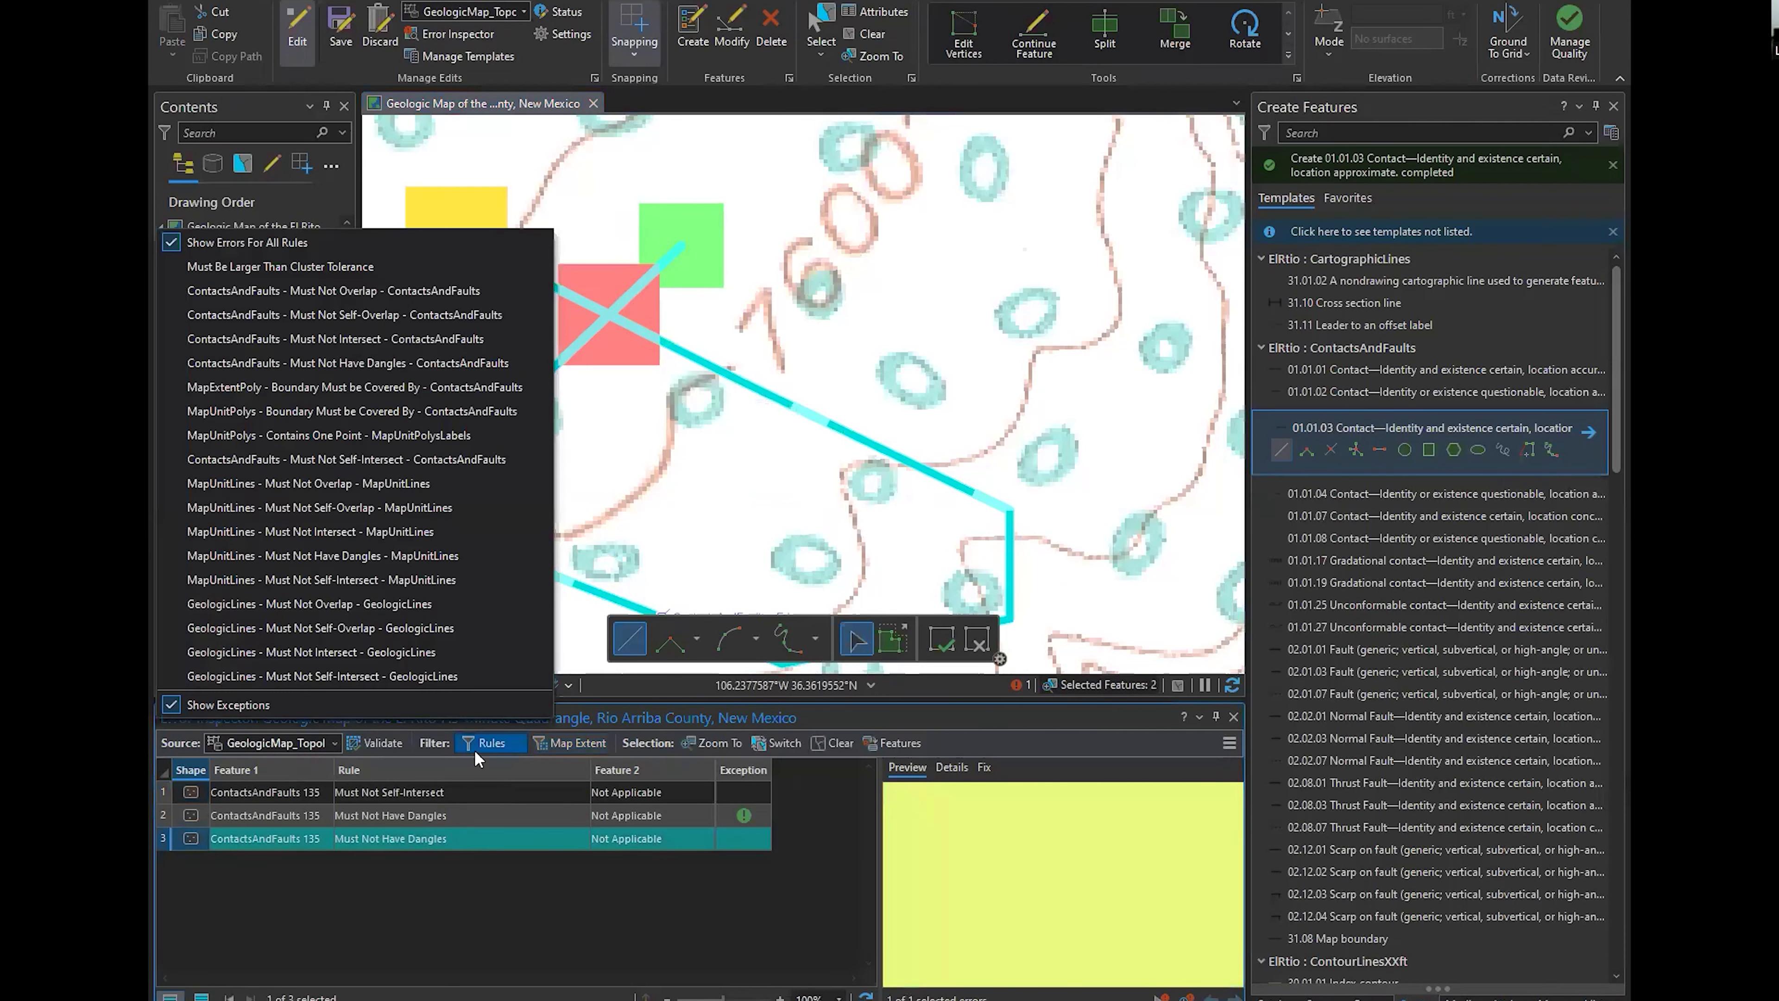
{"action": "left_click", "coordinate": [223, 702]}
Close the Error Inspector and turn off the GeologicMap_Topology layer's visibility
{"action": "scroll", "coordinate": [683, 536], "scroll_direction": "down", "scroll_amount": 2}
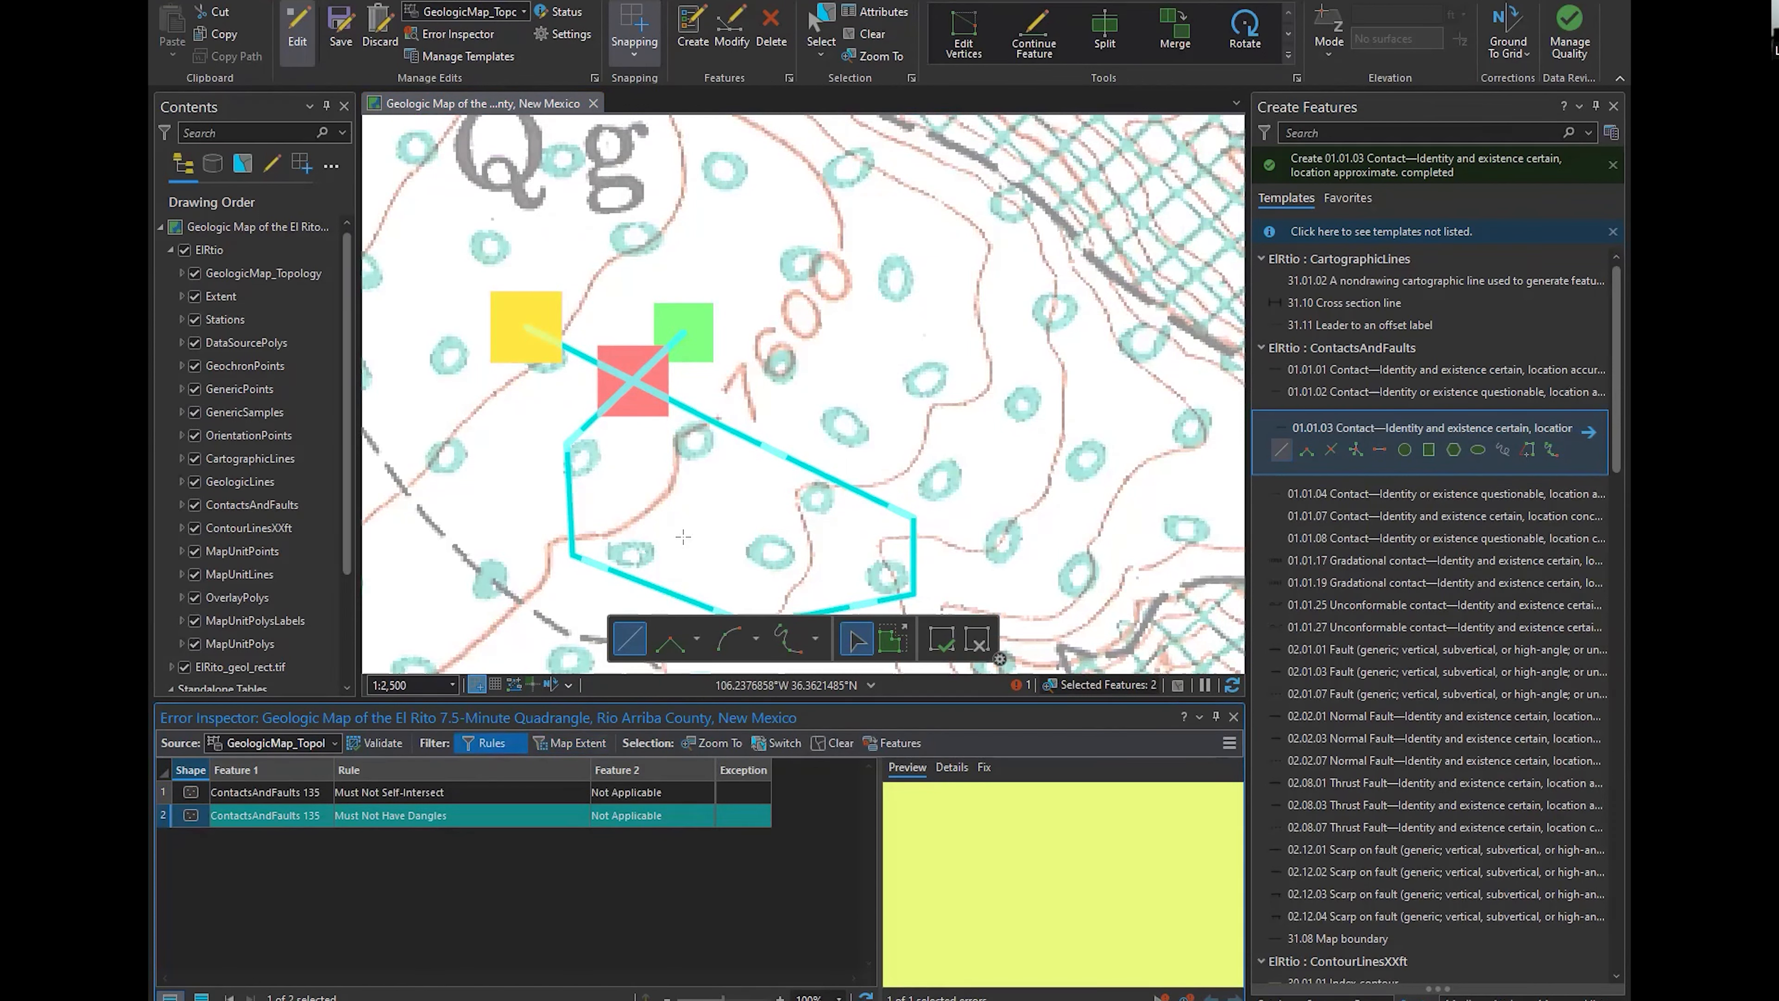
{"action": "left_click_drag", "start_coordinate": [1050, 280], "coordinate": [526, 490]}
{"action": "scroll", "coordinate": [1042, 874], "scroll_direction": "down", "scroll_amount": 8}
{"action": "left_click_drag", "start_coordinate": [596, 213], "coordinate": [1085, 372]}
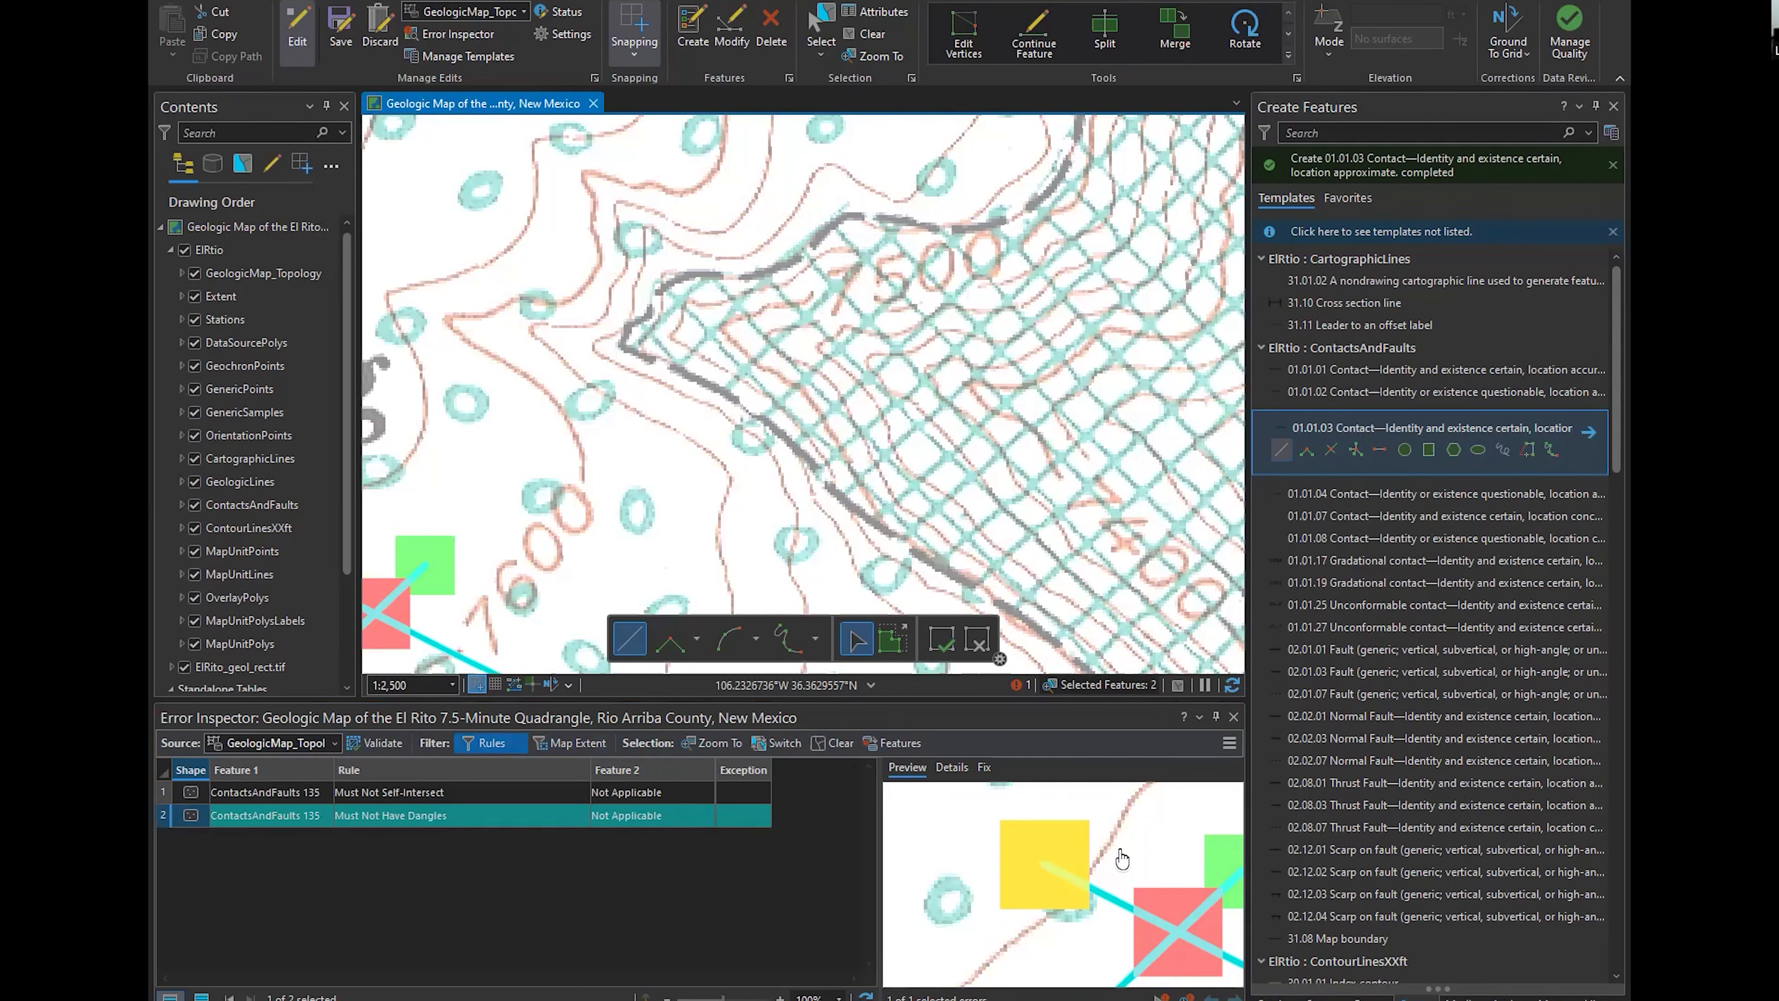
{"action": "left_click", "coordinate": [1233, 717]}
{"action": "left_click_drag", "start_coordinate": [560, 491], "coordinate": [888, 356]}
{"action": "left_click", "coordinate": [194, 273]}
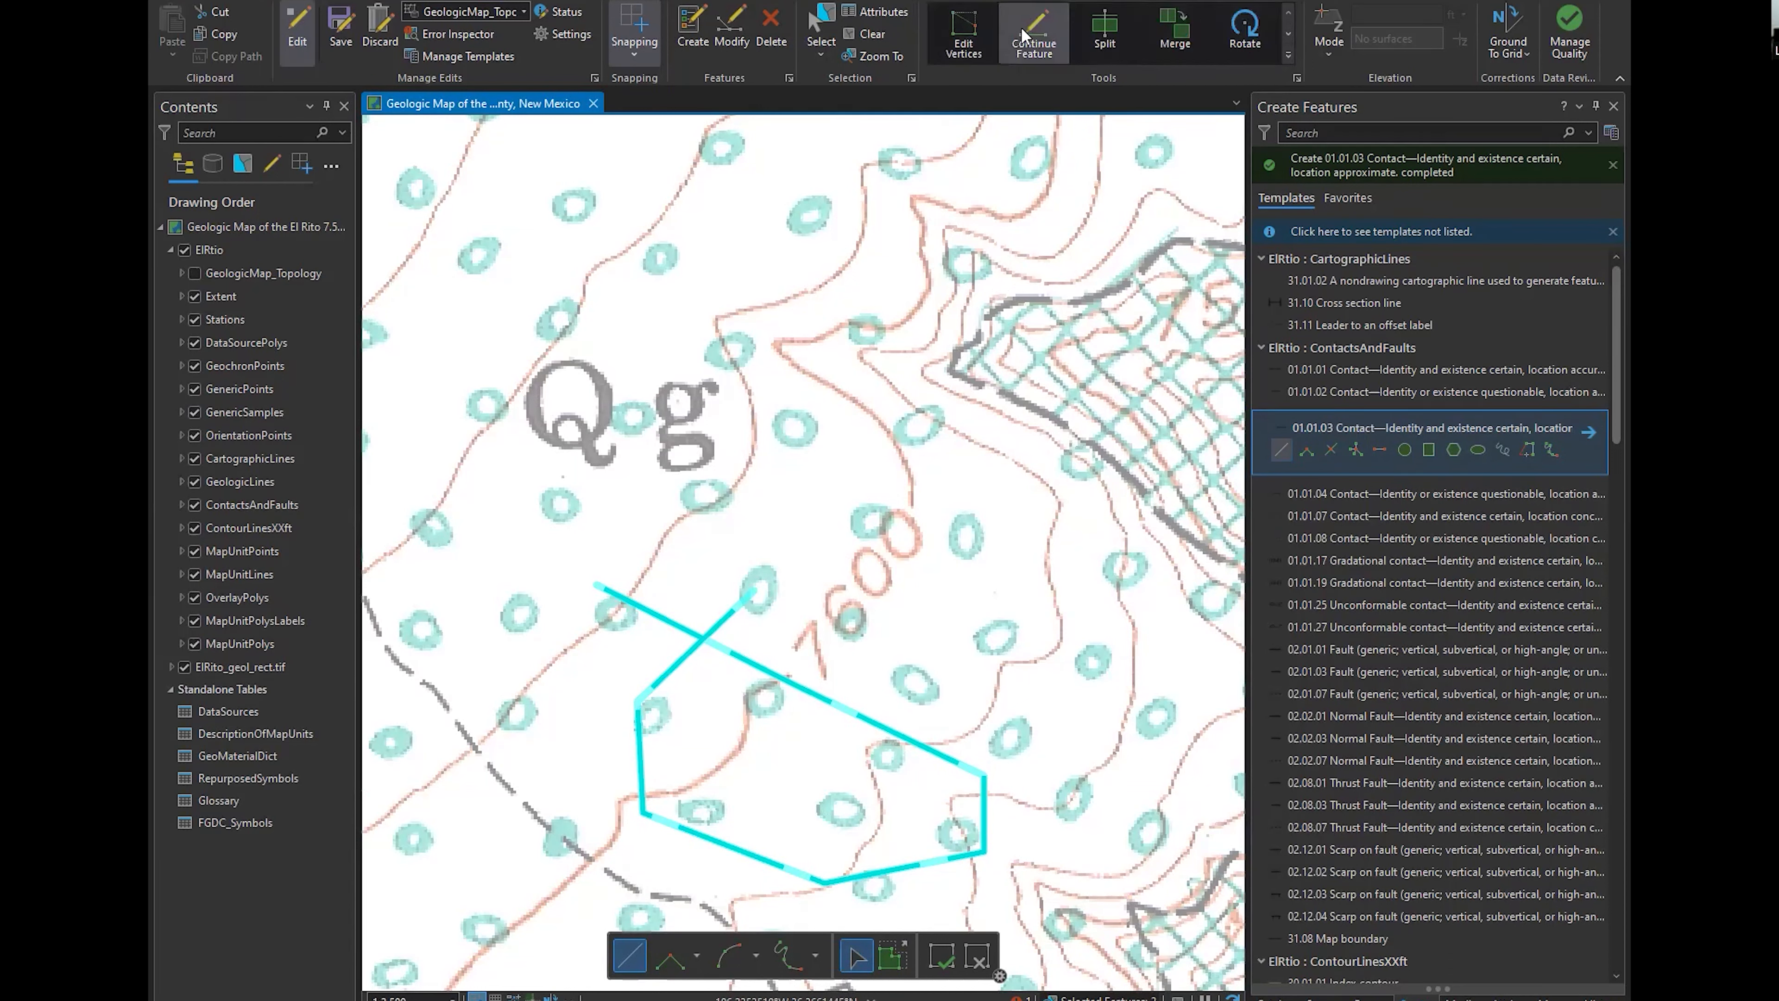
Browse the feature modification tools and activate Continue Feature for the selected self-crossing contact
{"action": "left_click", "coordinate": [732, 28]}
{"action": "left_click", "coordinate": [1288, 55]}
{"action": "scroll", "coordinate": [1028, 386], "scroll_direction": "down", "scroll_amount": 2}
{"action": "scroll", "coordinate": [1026, 385], "scroll_direction": "up", "scroll_amount": 3}
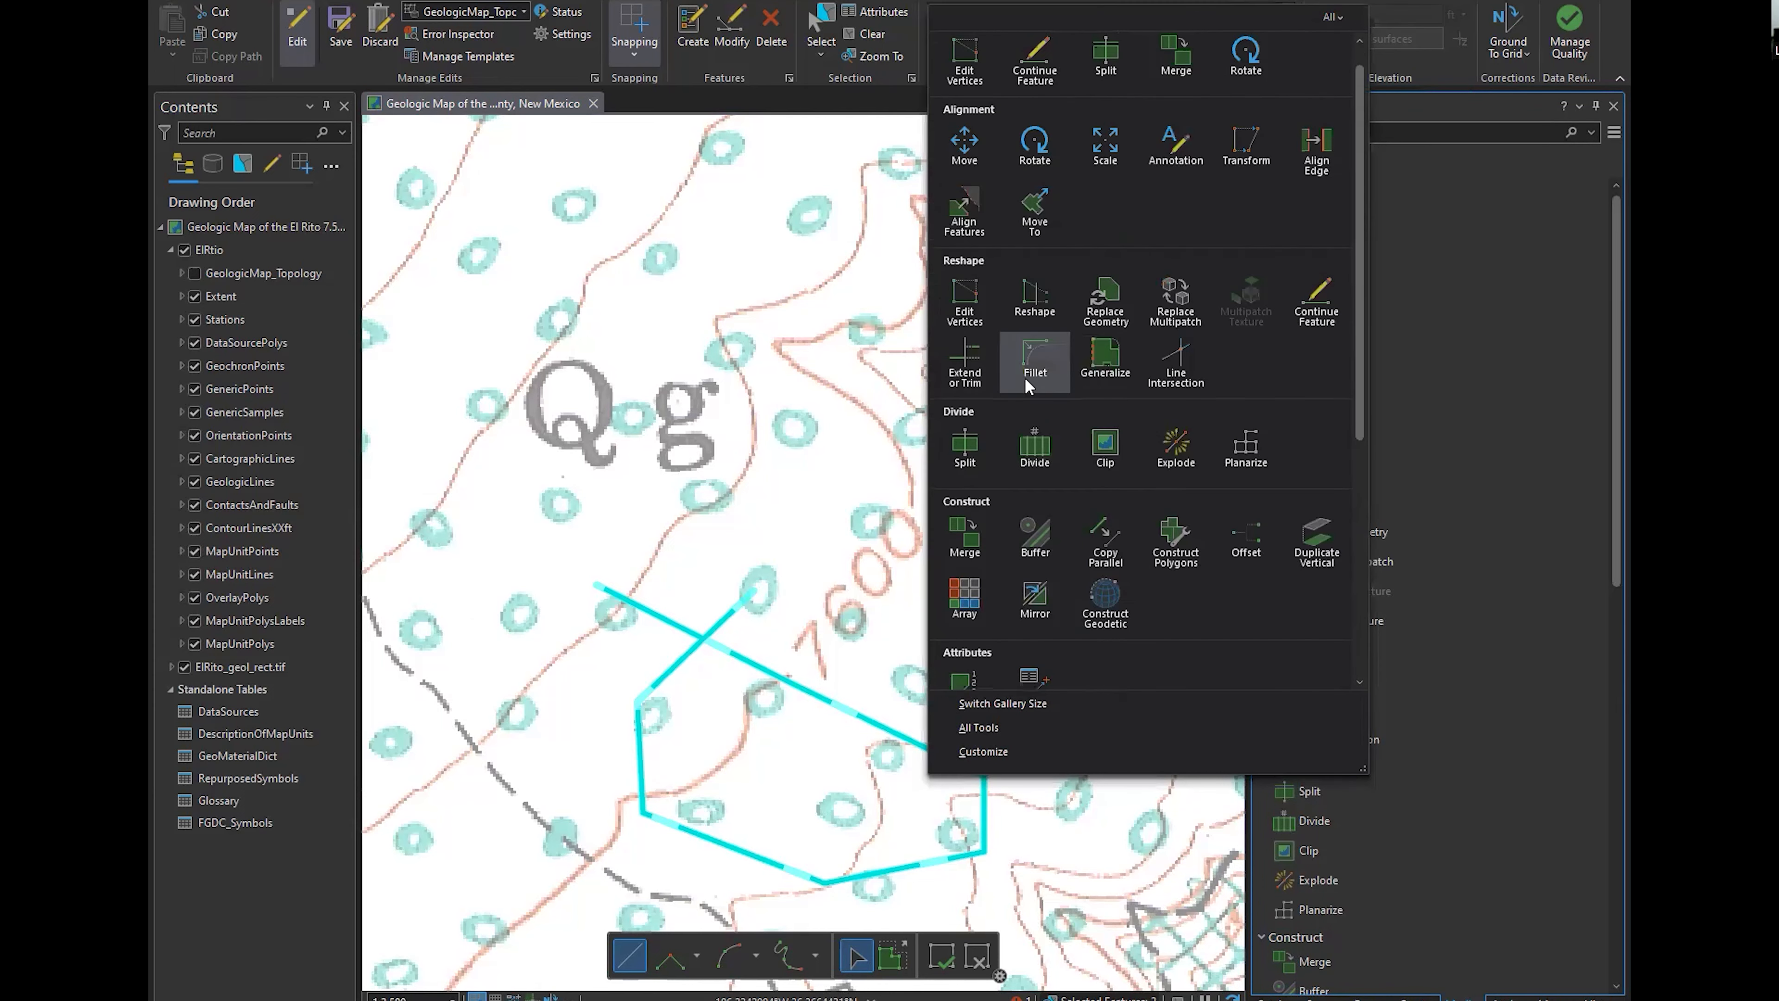
{"action": "right_click", "coordinate": [973, 175]}
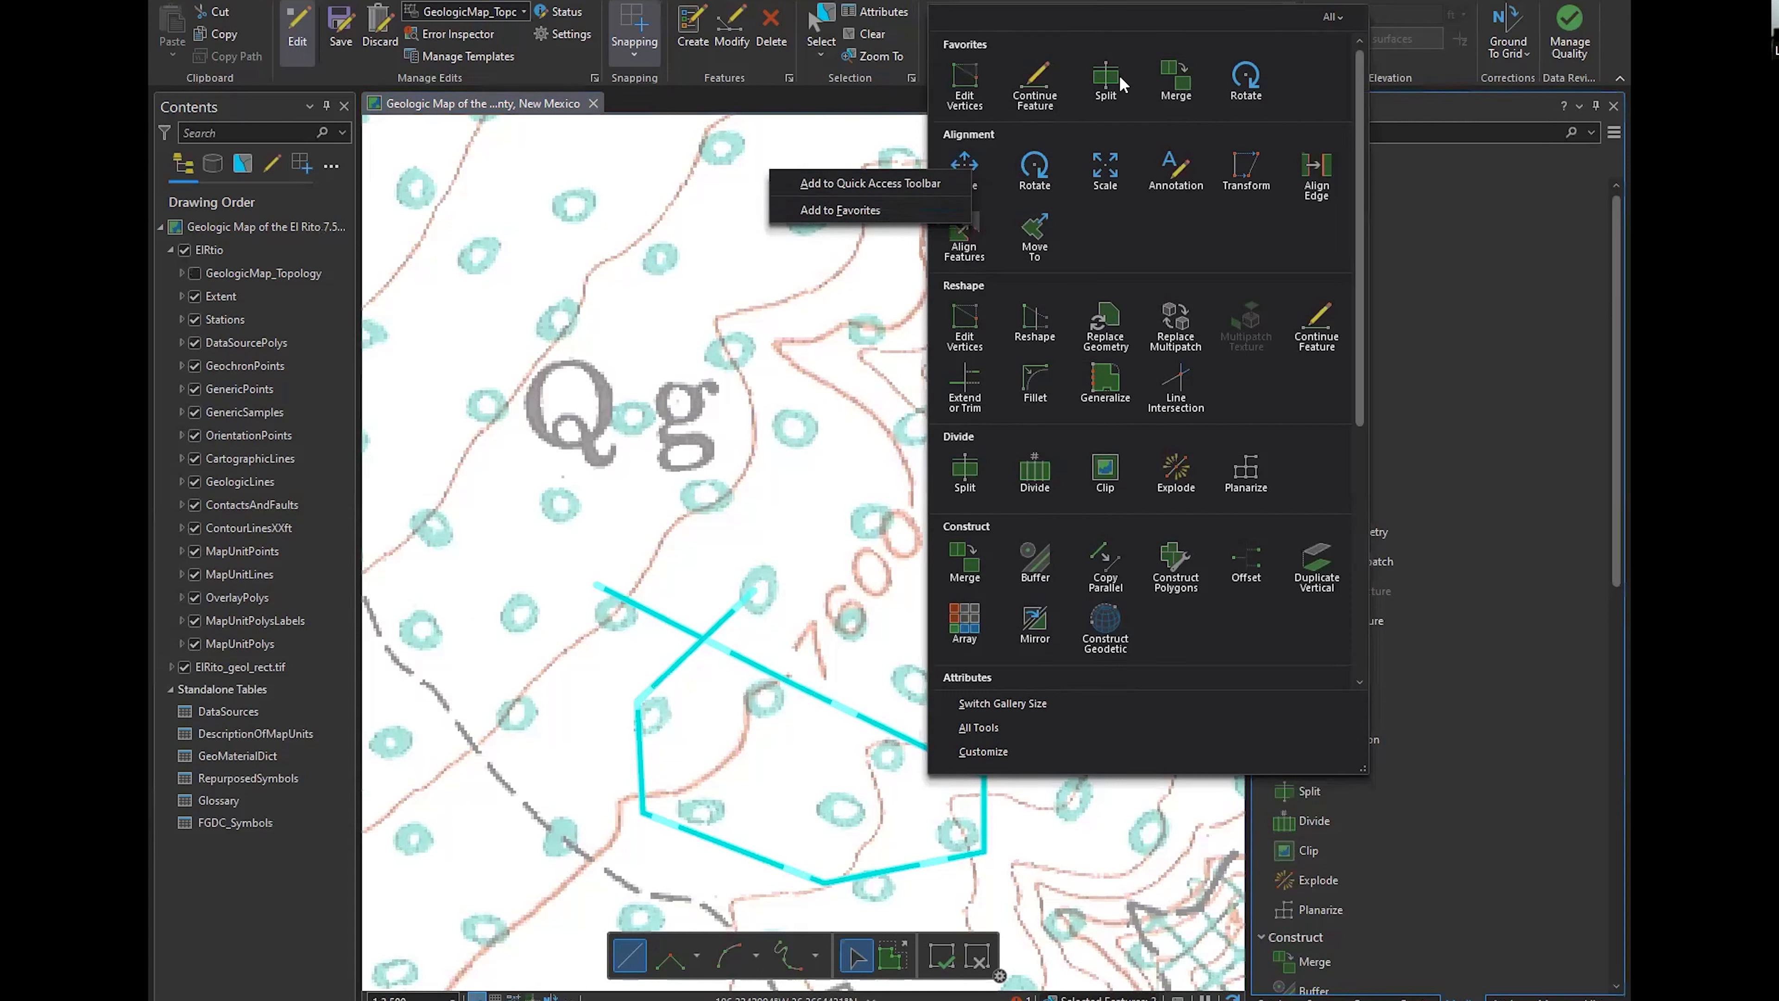
{"action": "left_click", "coordinate": [1034, 83]}
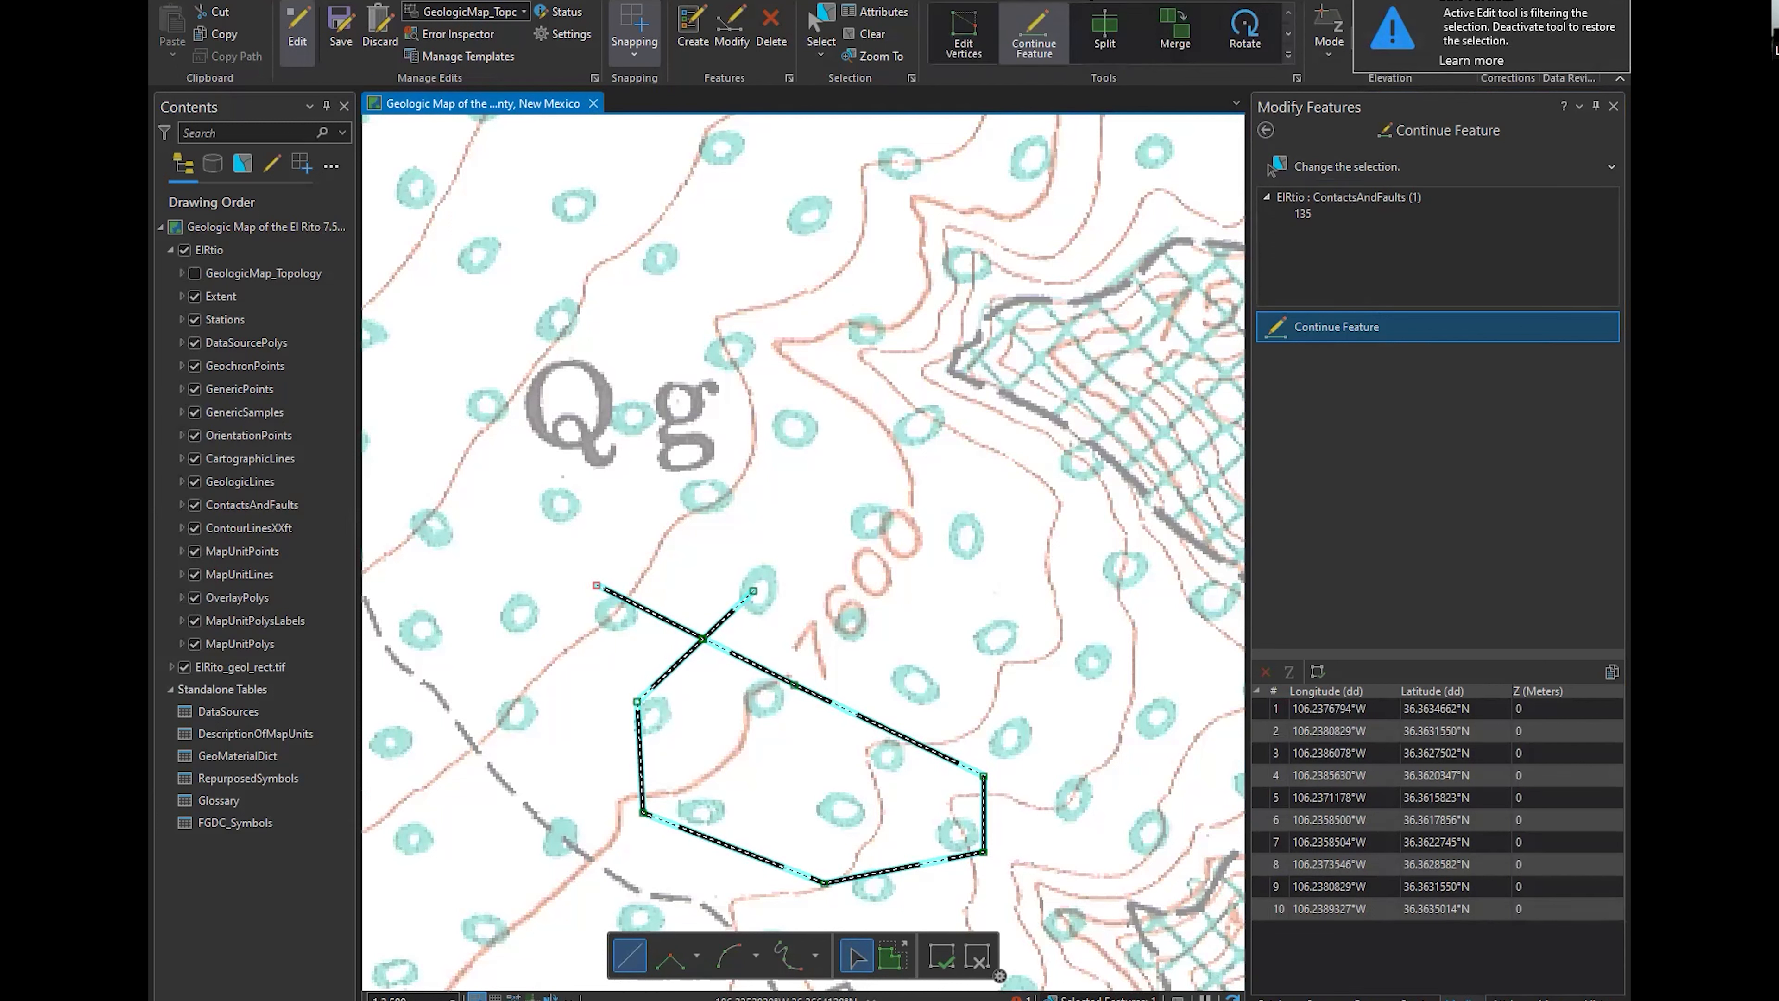
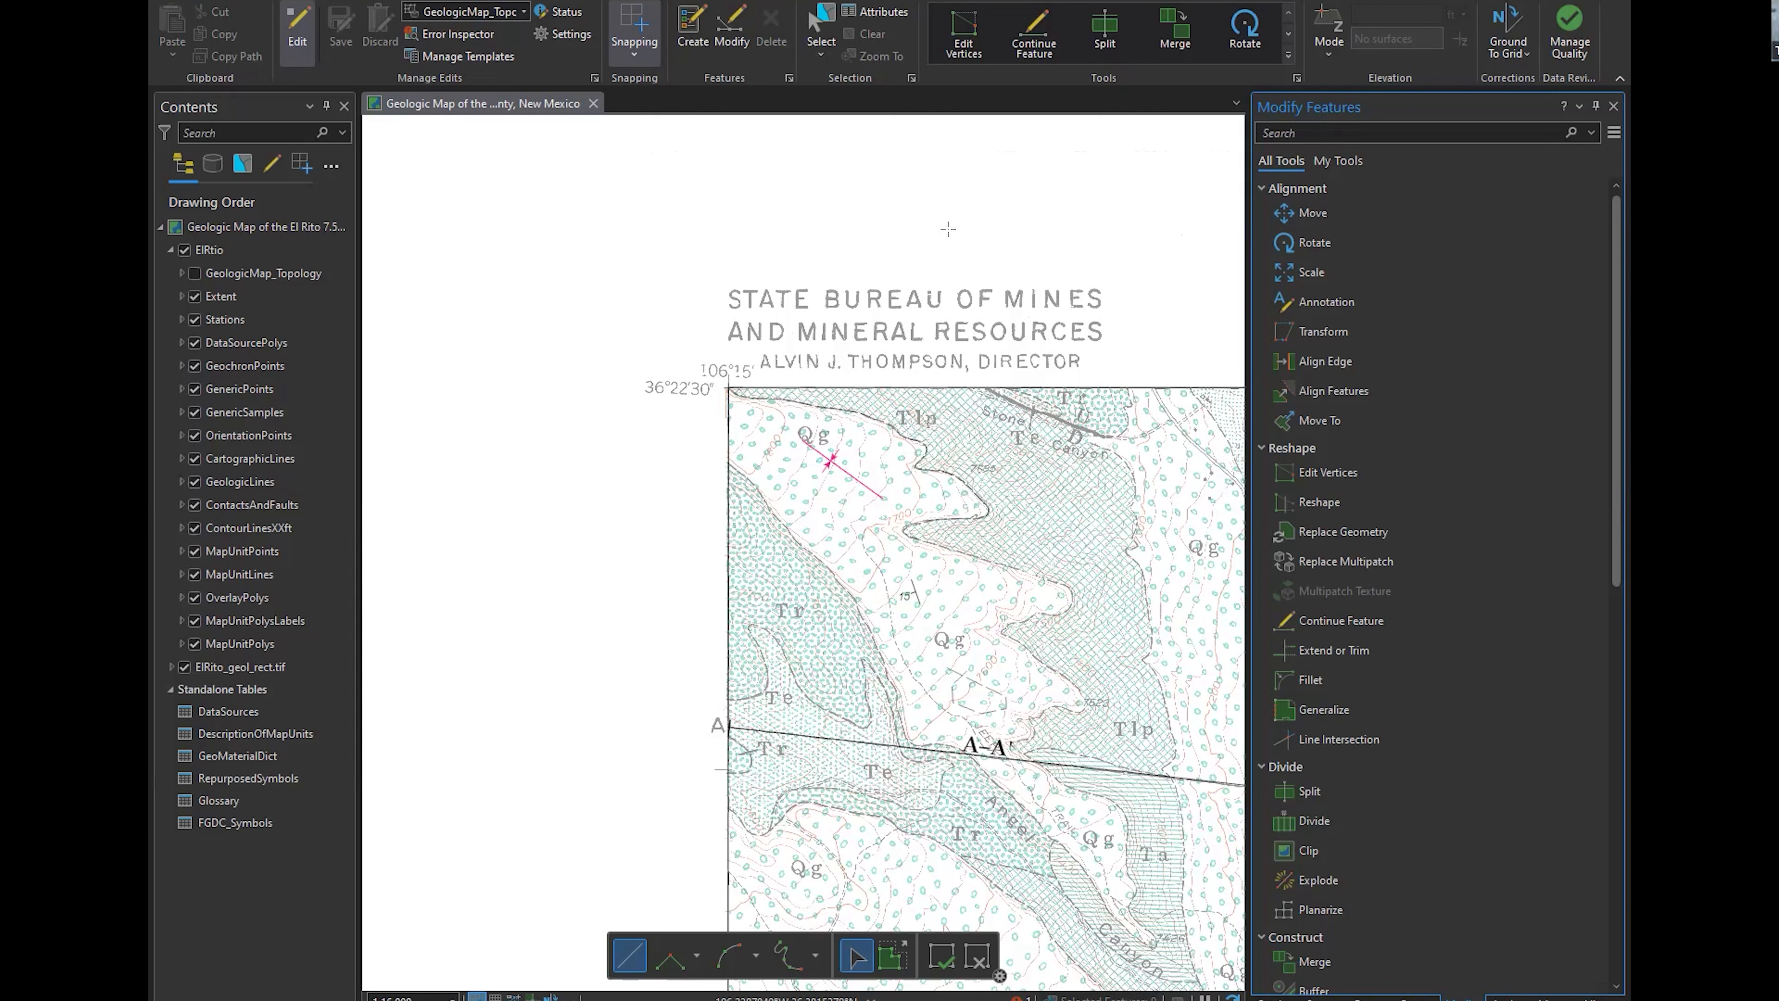
Examine the attributes of the flagged 05.05.03 Syncline template in Create Features and return to the template list
{"action": "left_click", "coordinate": [1415, 996]}
{"action": "left_click", "coordinate": [1373, 441]}
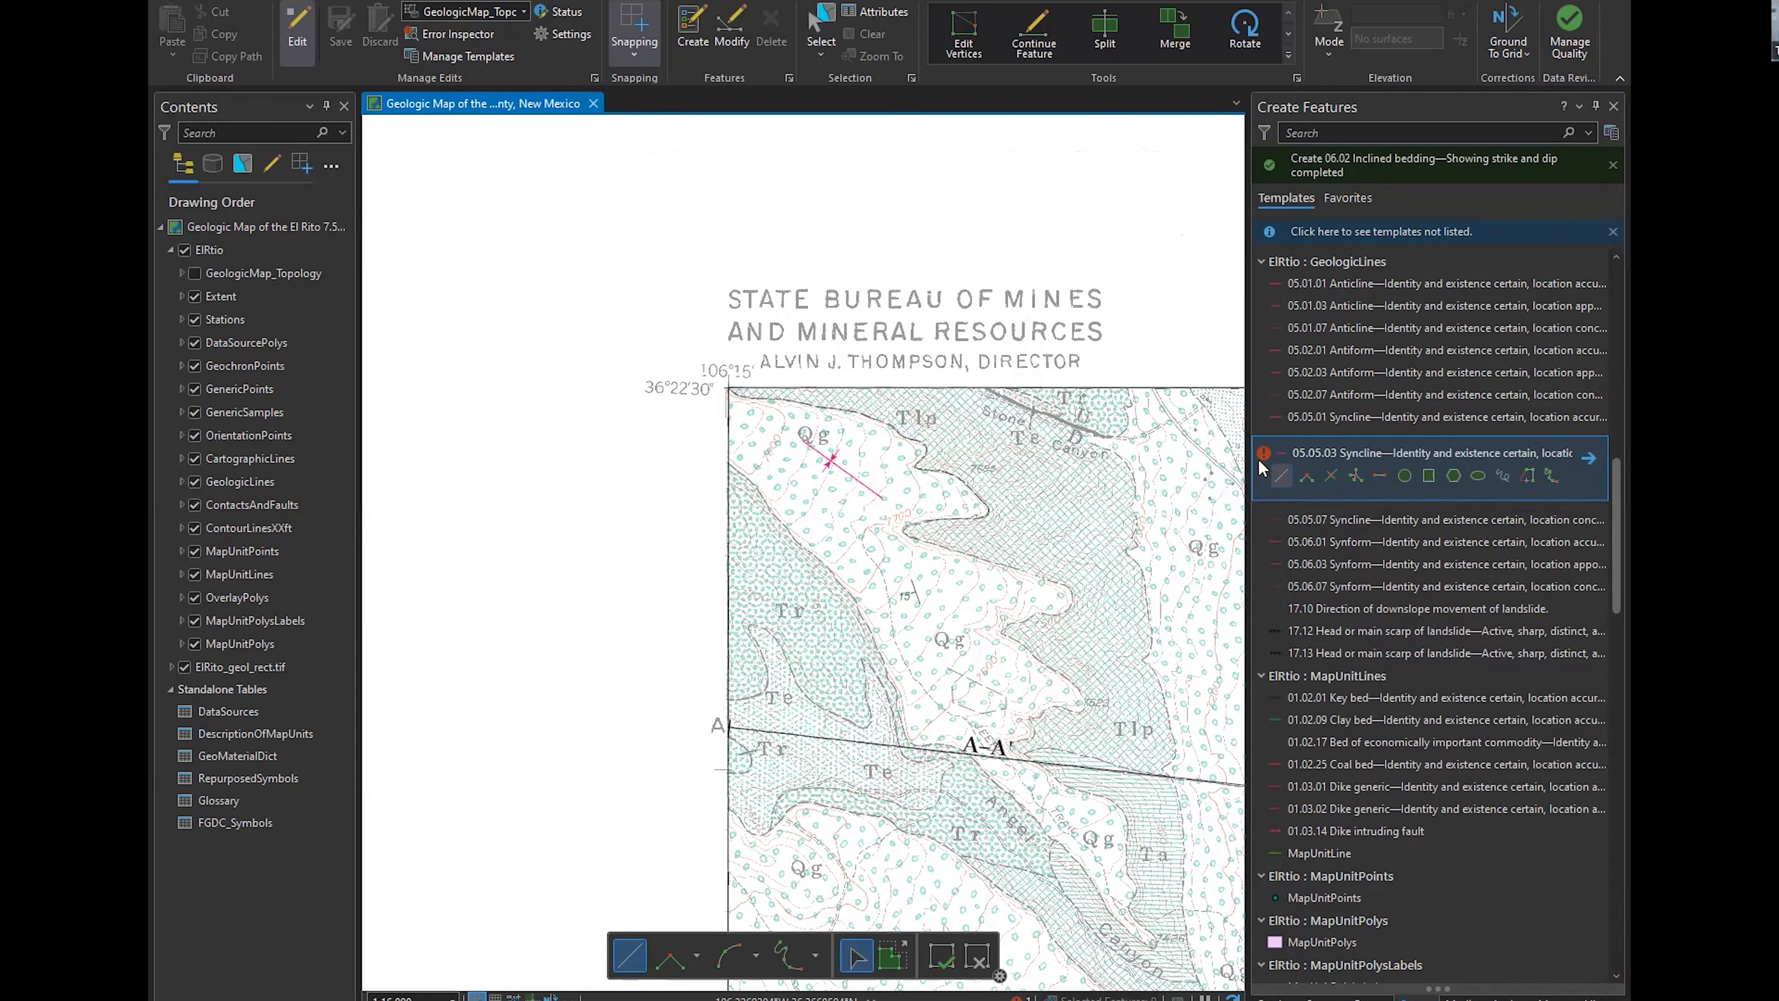
{"action": "left_click", "coordinate": [1260, 456]}
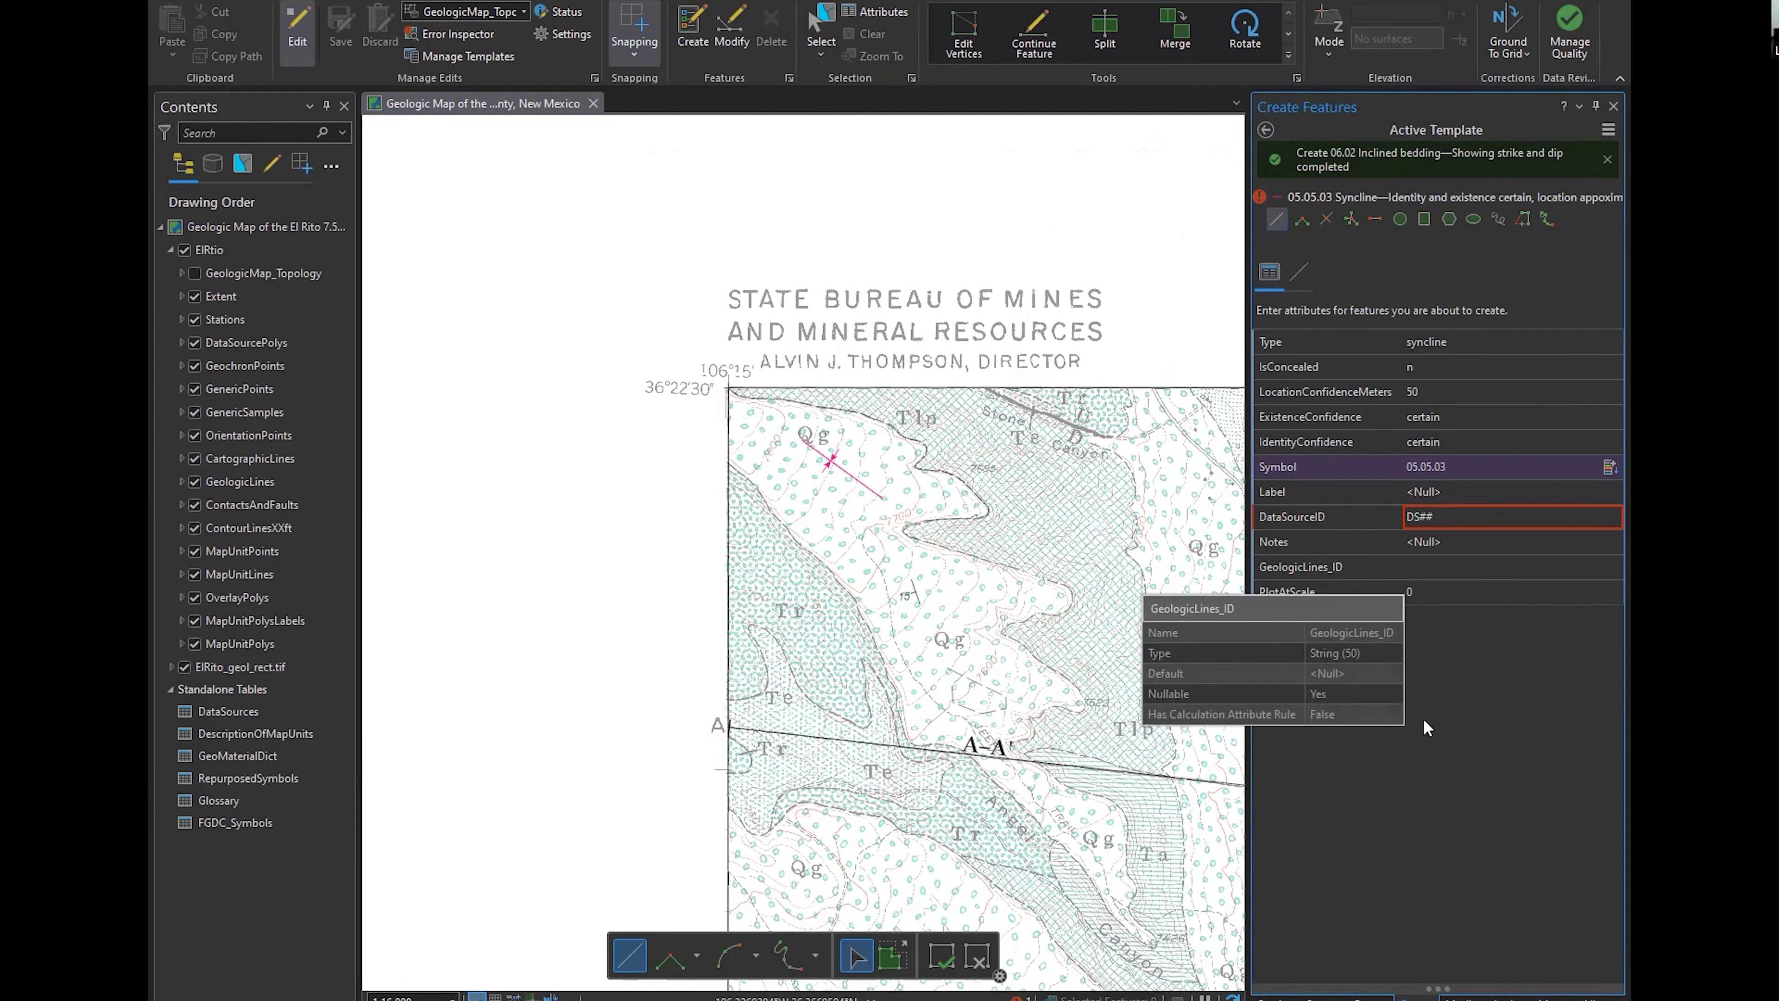
{"action": "left_click", "coordinate": [1266, 129]}
Examine the 05.05.03 Syncline template's properties and dismiss them without saving
{"action": "right_click", "coordinate": [1331, 453]}
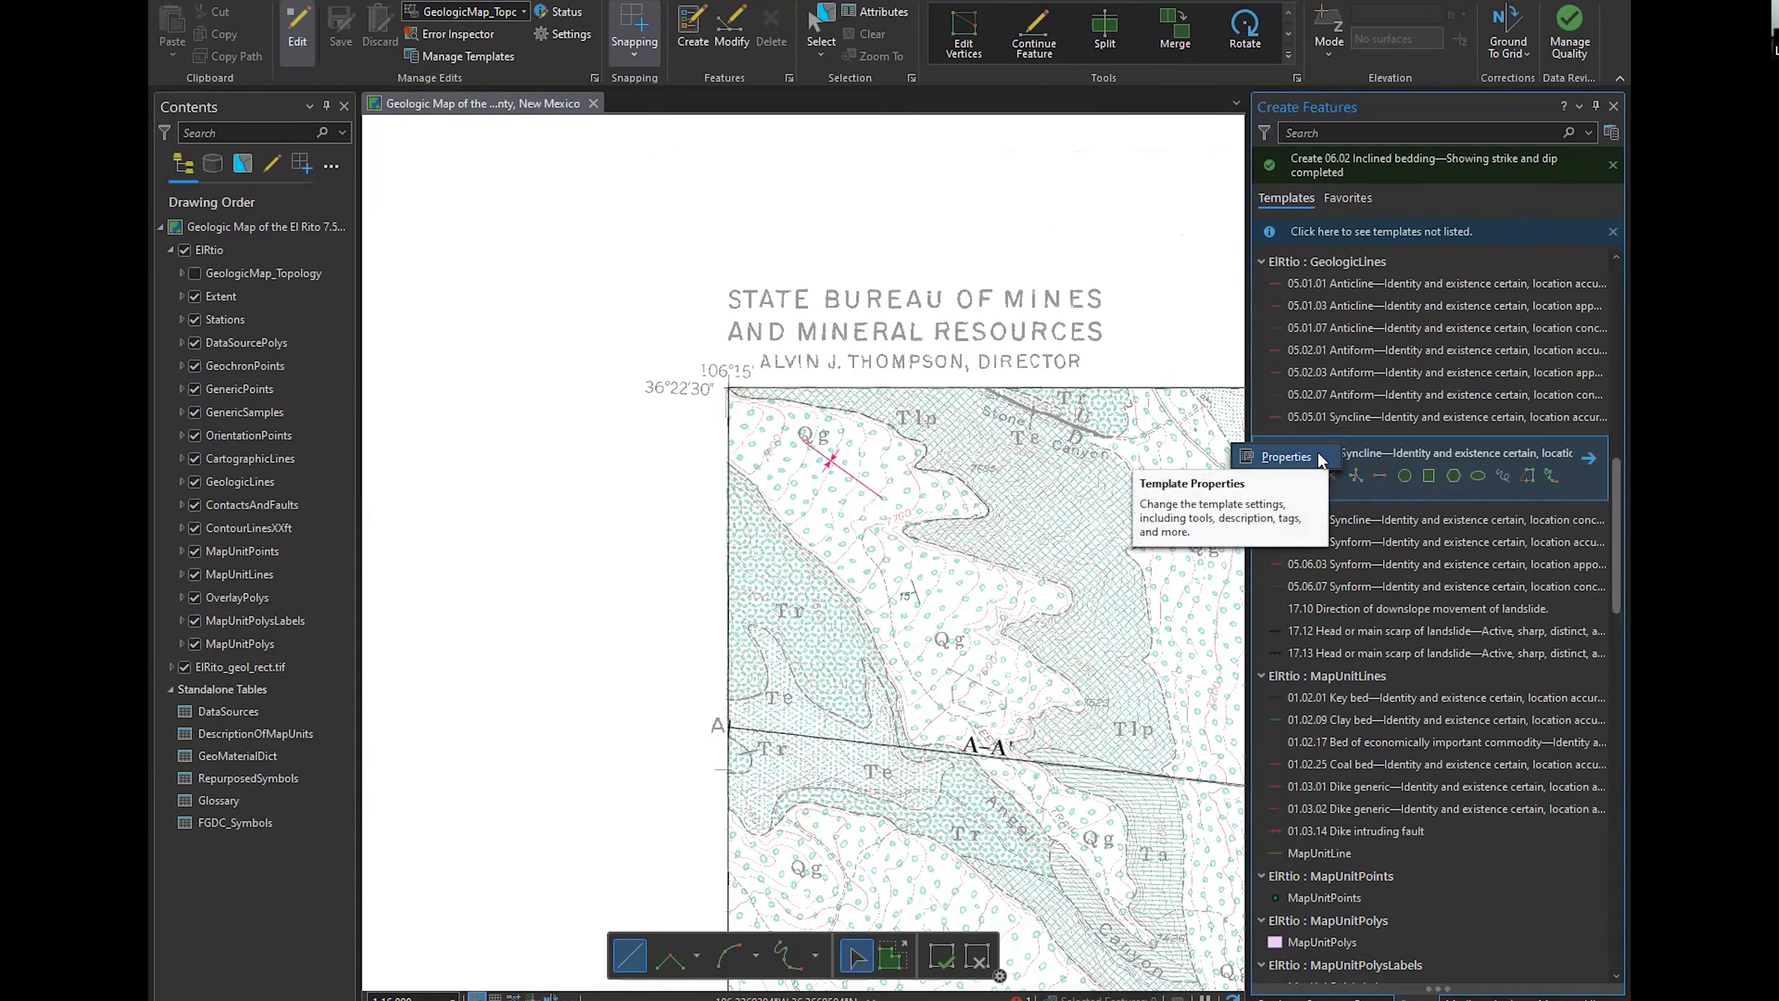
{"action": "left_click", "coordinate": [1289, 457]}
{"action": "left_click", "coordinate": [1430, 879]}
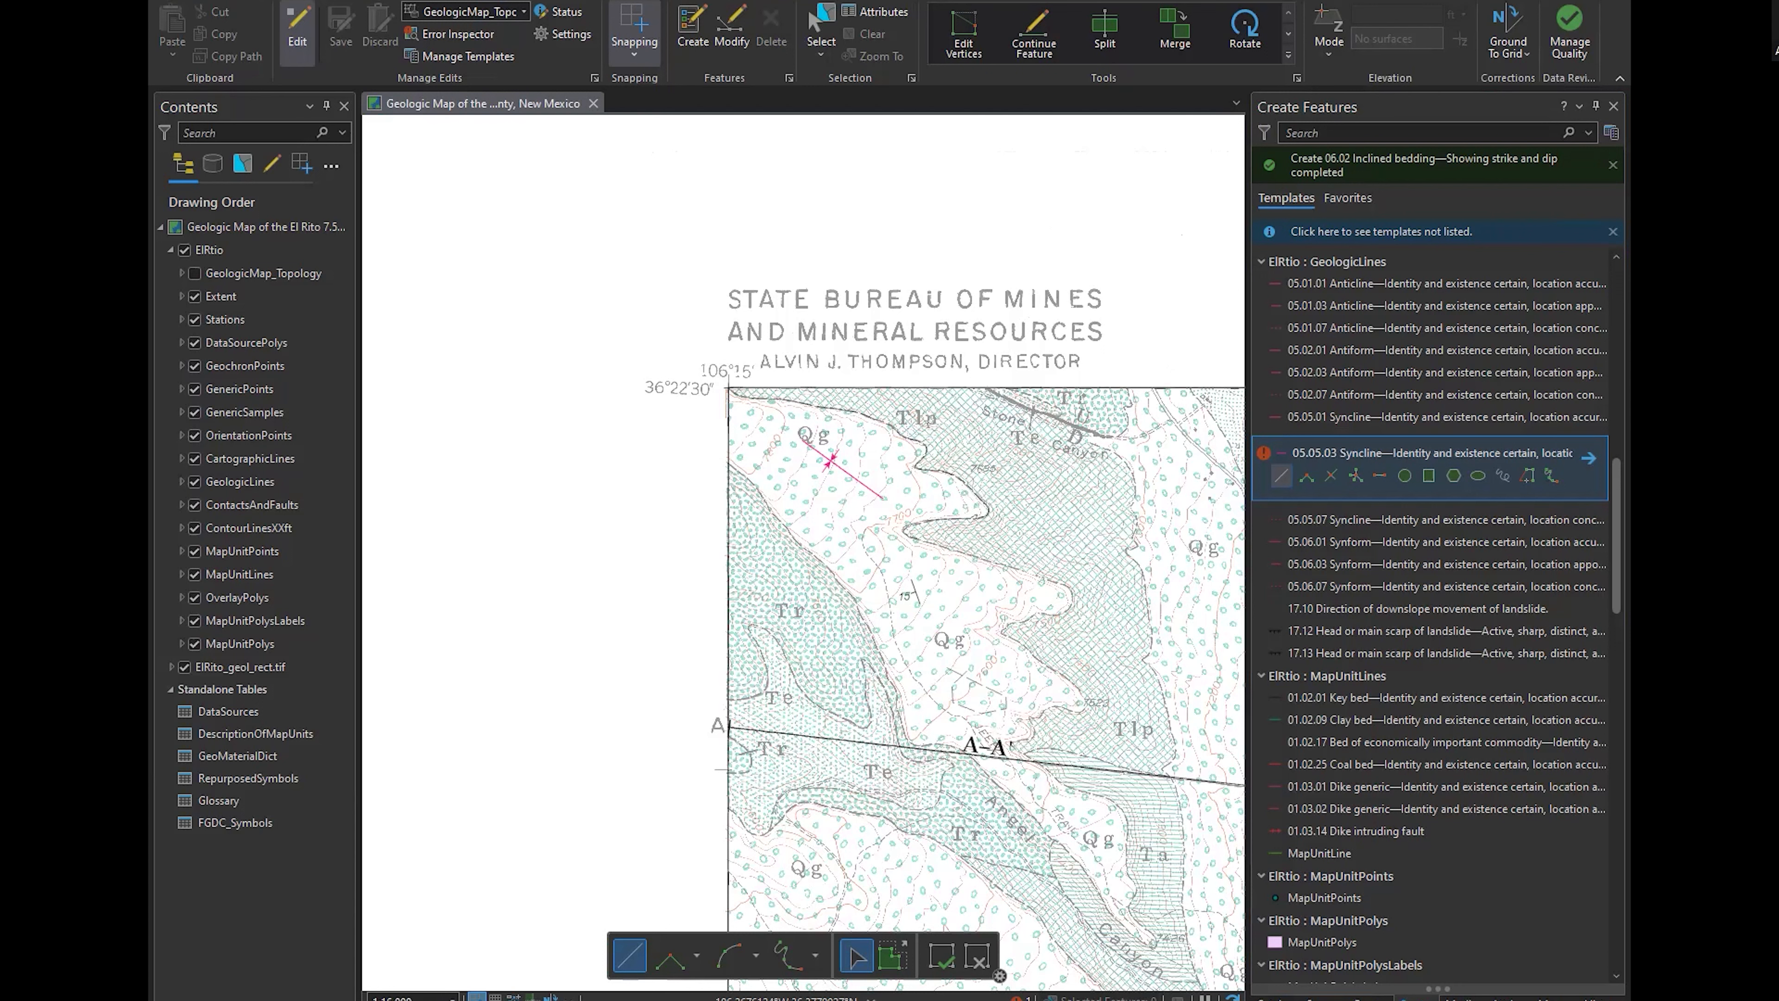
In Manage Templates, examine the shared attributes of the templates from 01.01.01 Contact through 02.08.07 Thrust Fault, and select only 01.01.17 Gradational contact
{"action": "left_click", "coordinate": [468, 56]}
{"action": "left_click", "coordinate": [1442, 536]}
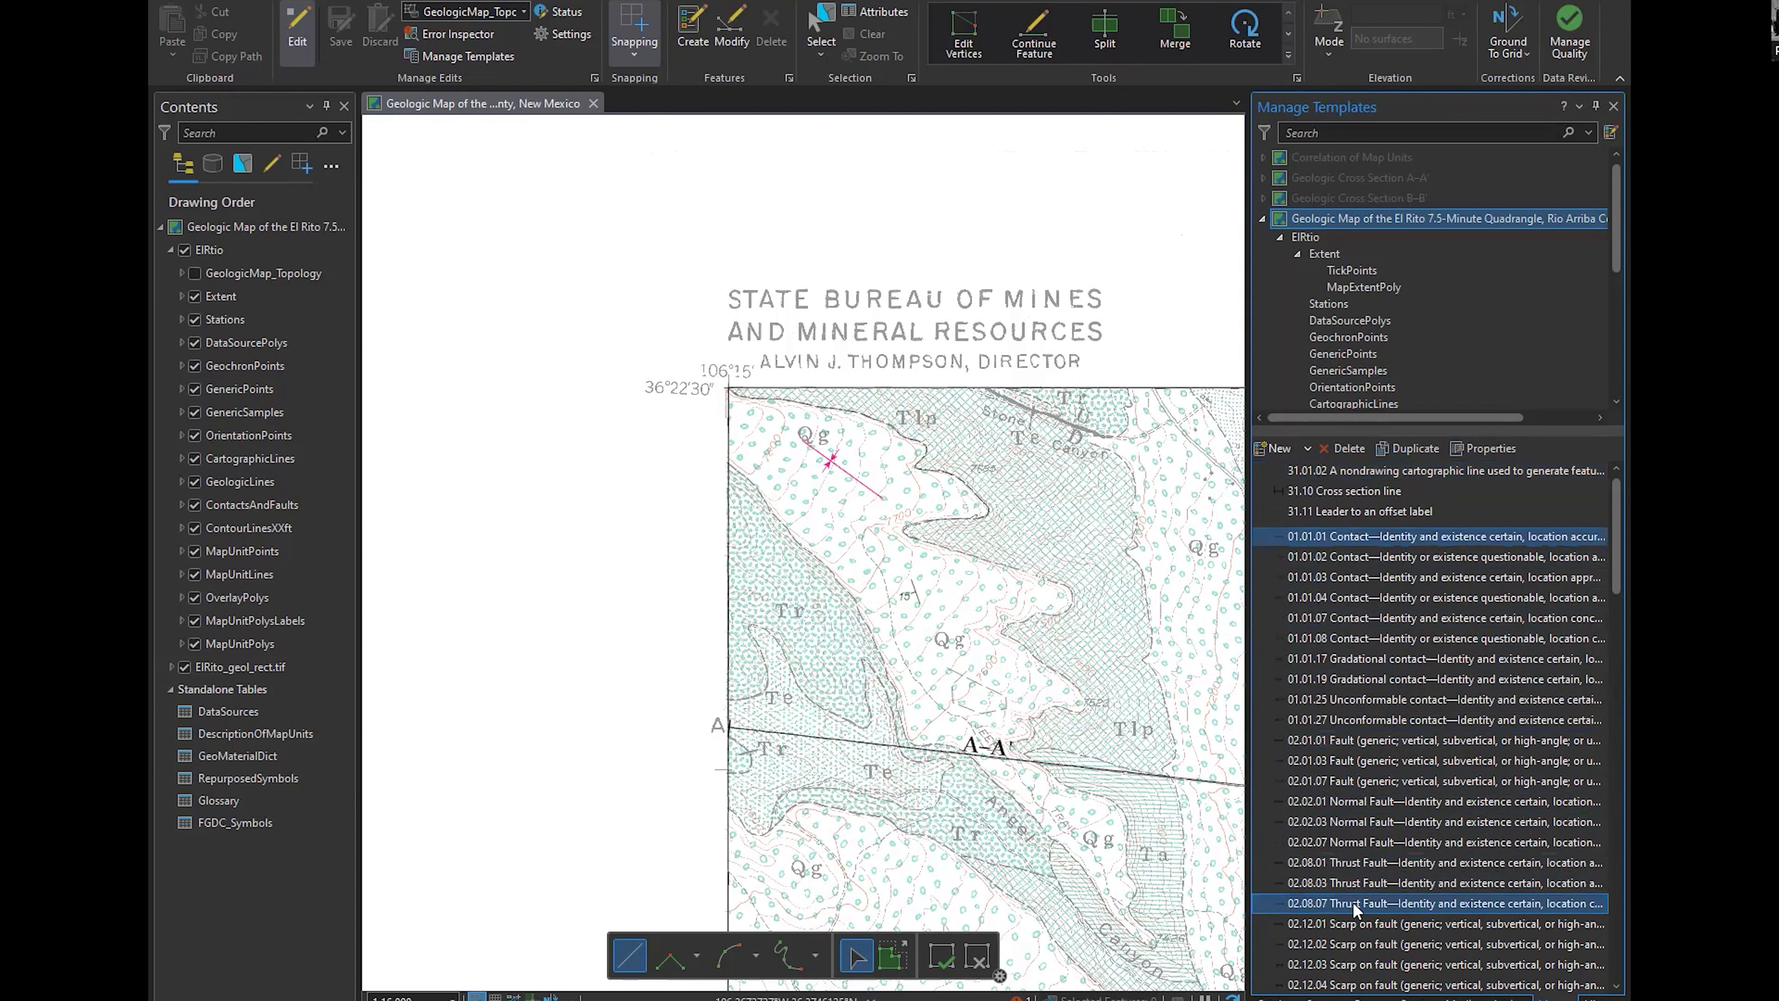
{"action": "left_click", "coordinate": [1352, 902], "text": "shift"}
{"action": "left_click", "coordinate": [1477, 448]}
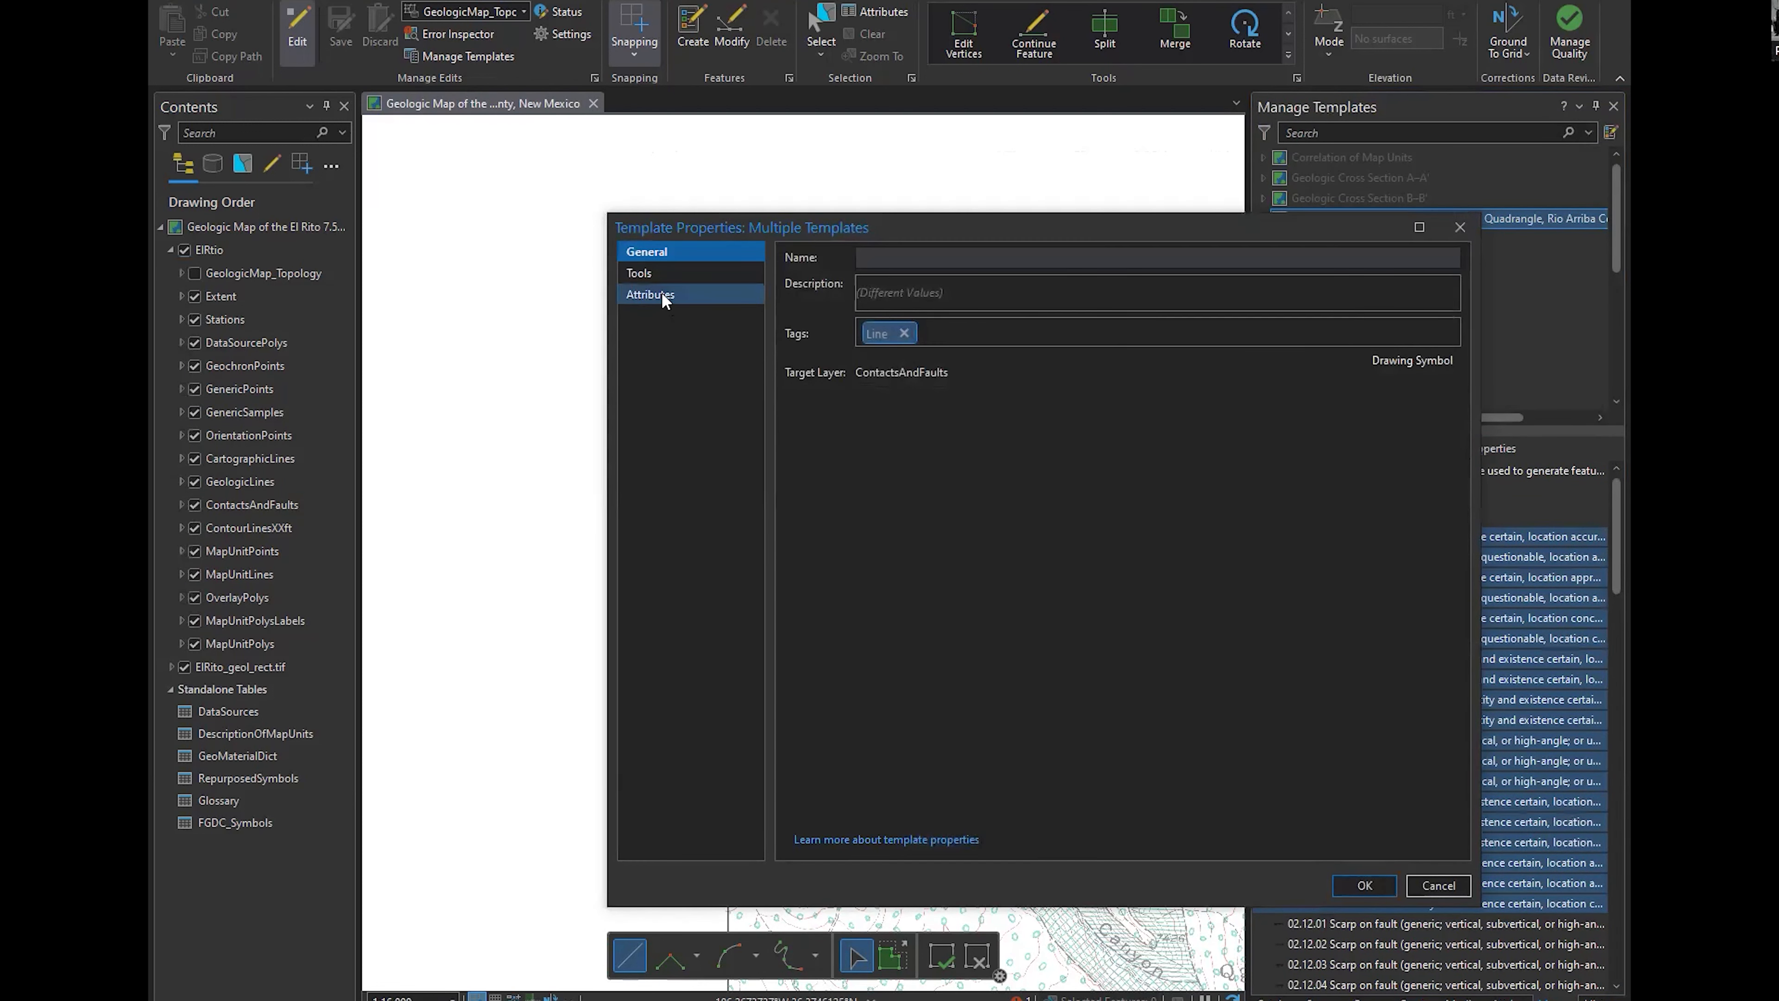
{"action": "left_click", "coordinate": [666, 297]}
{"action": "left_click", "coordinate": [1364, 885]}
{"action": "left_click", "coordinate": [1315, 660]}
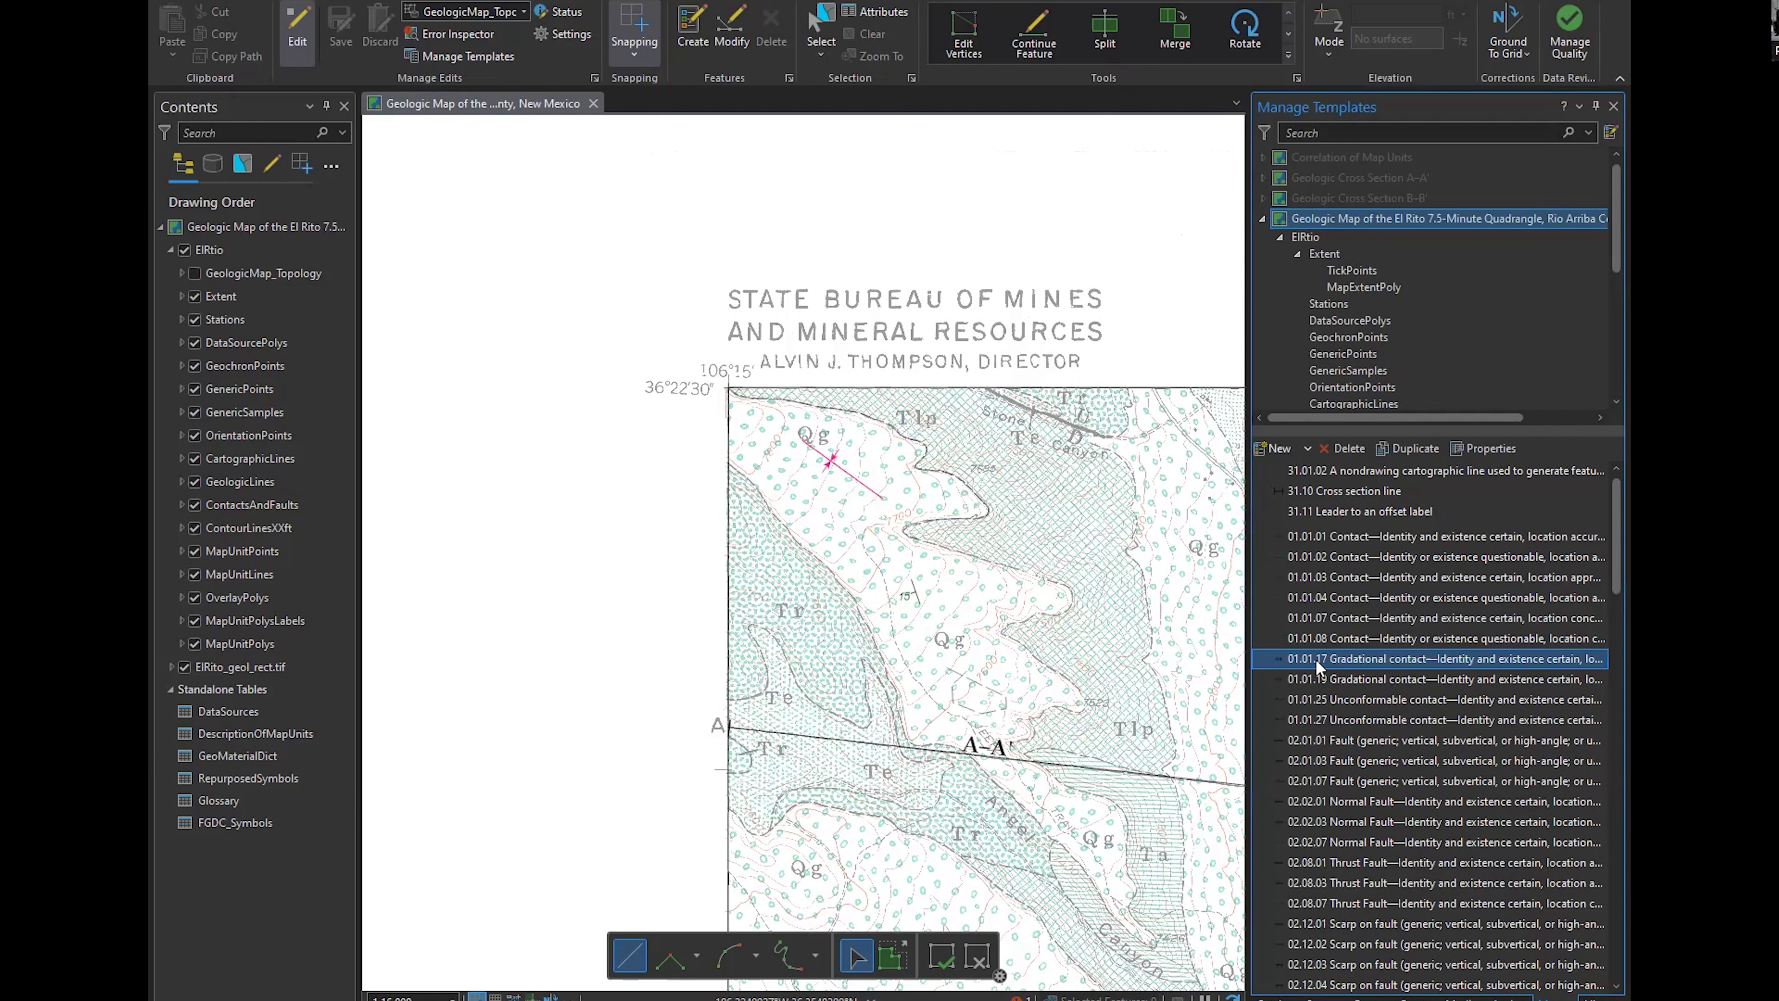